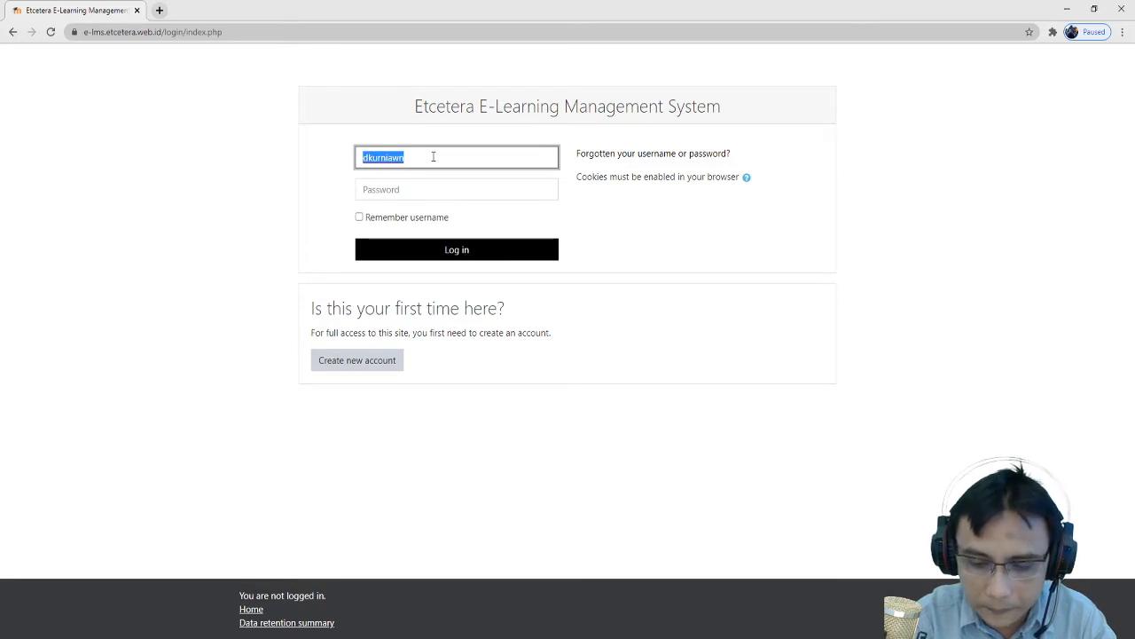
Log in to the e-learning site with the teacher's username and account password.
{"action": "left_click", "coordinate": [433, 156]}
{"action": "type", "text": "n"}
{"action": "key", "text": "Tab"}
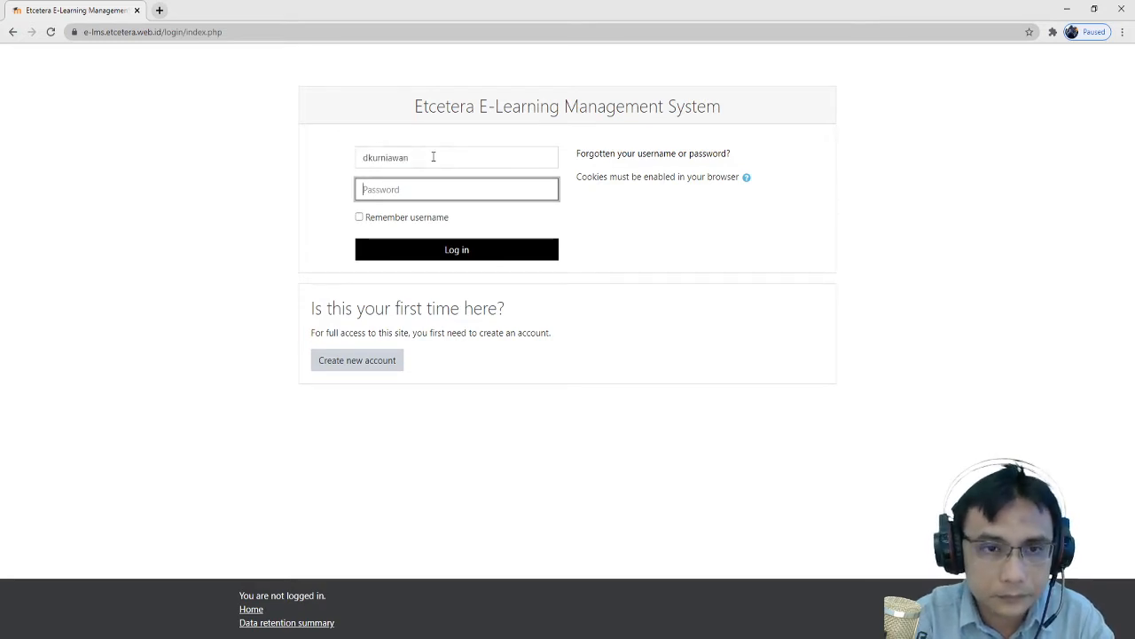
{"action": "type", "text": "••"}
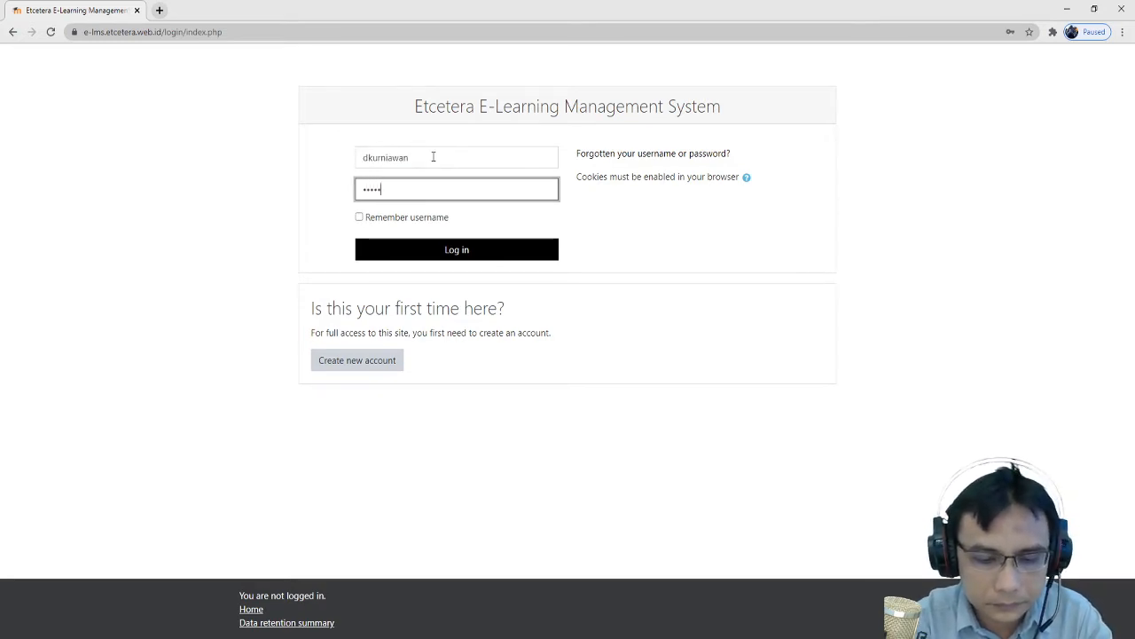
{"action": "type", "text": "•"}
{"action": "key", "text": "Return"}
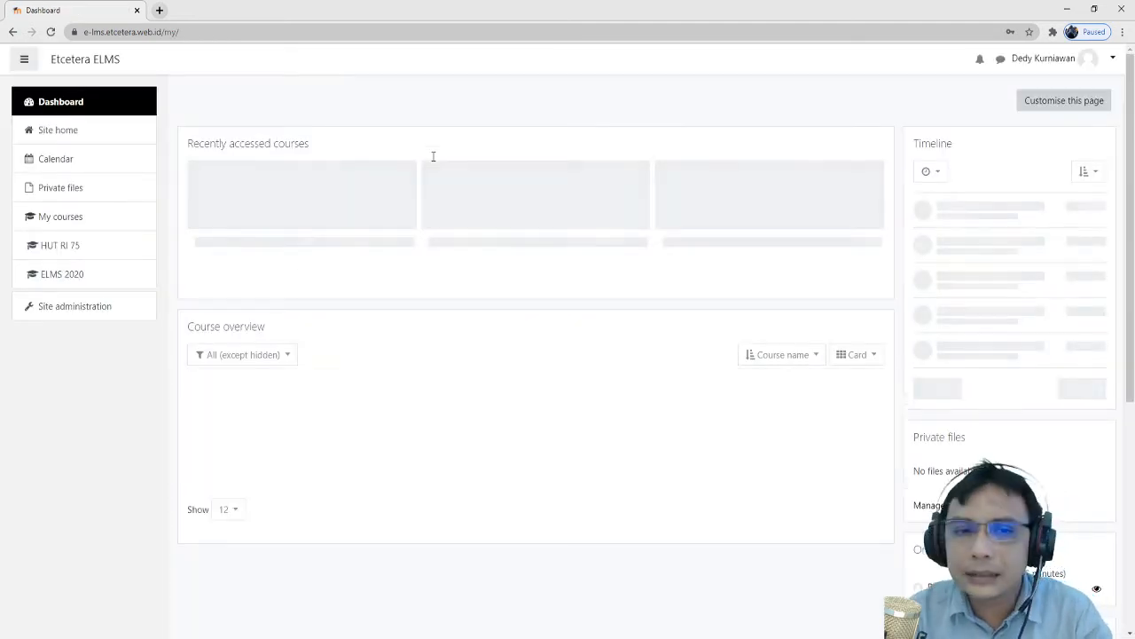
Open the group management page for the participants of the HUT RI 75 course.
{"action": "left_click", "coordinate": [233, 275]}
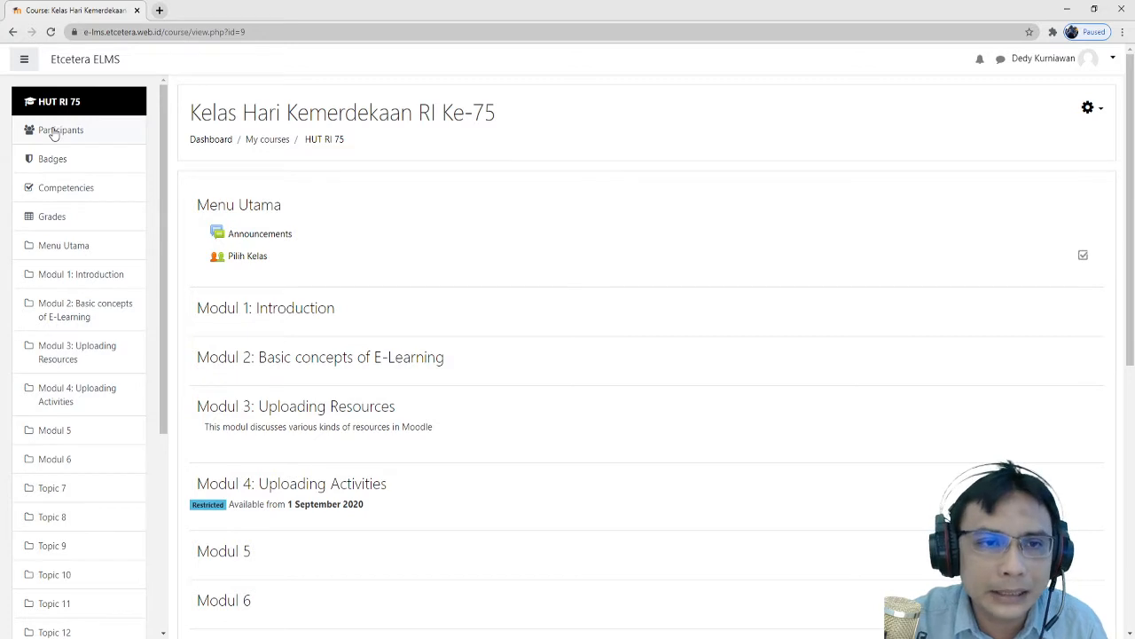
{"action": "left_click", "coordinate": [53, 132]}
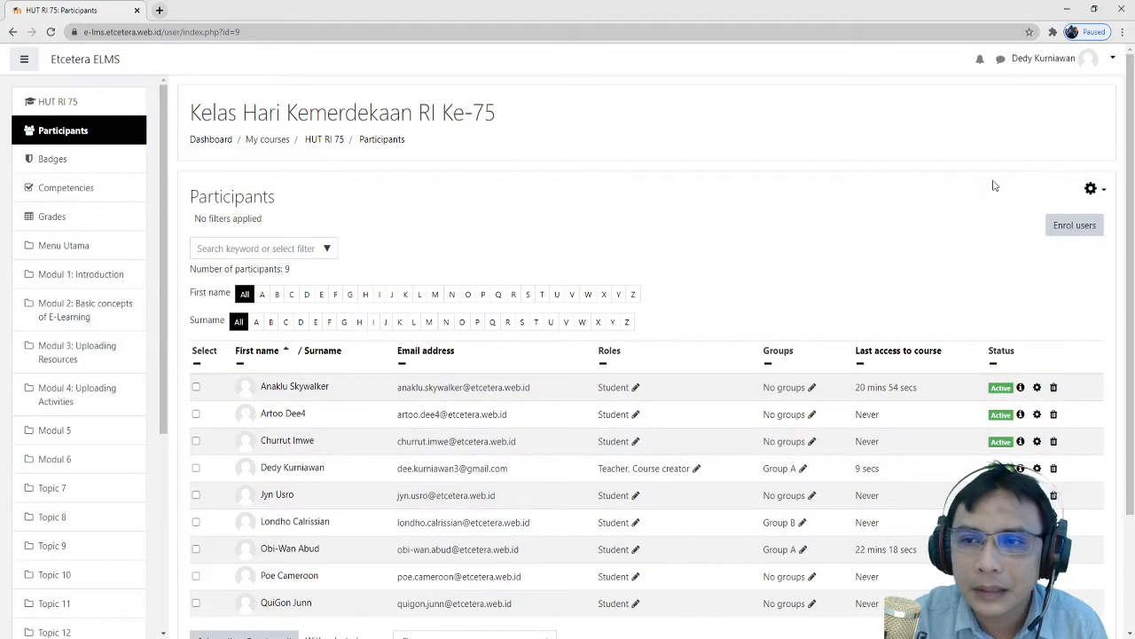
{"action": "left_click", "coordinate": [1092, 190]}
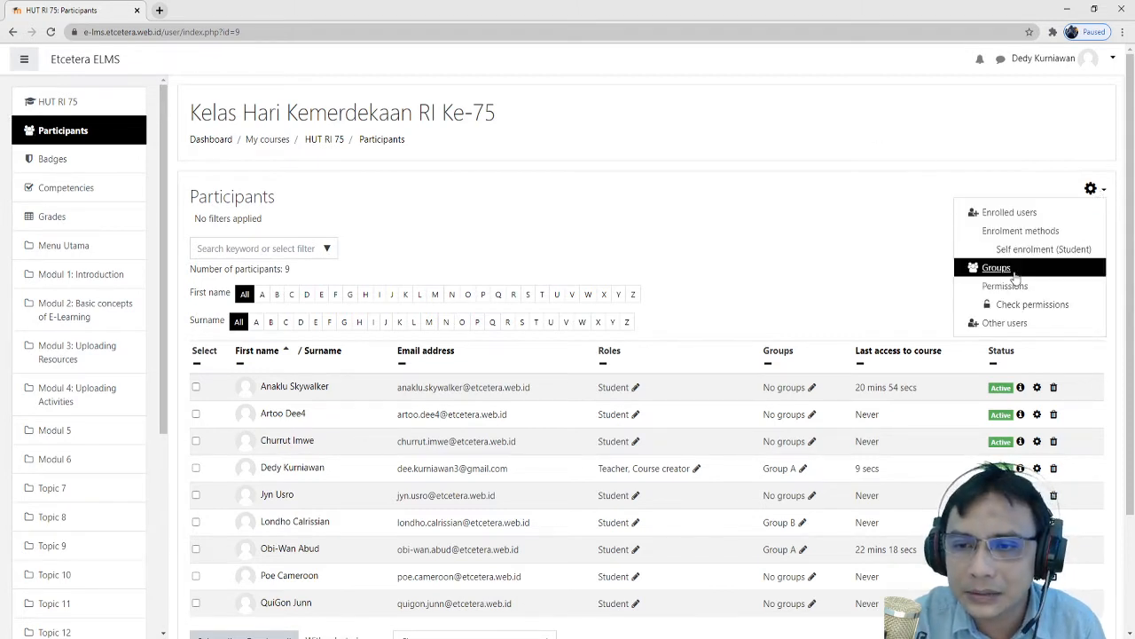
{"action": "left_click", "coordinate": [1013, 274]}
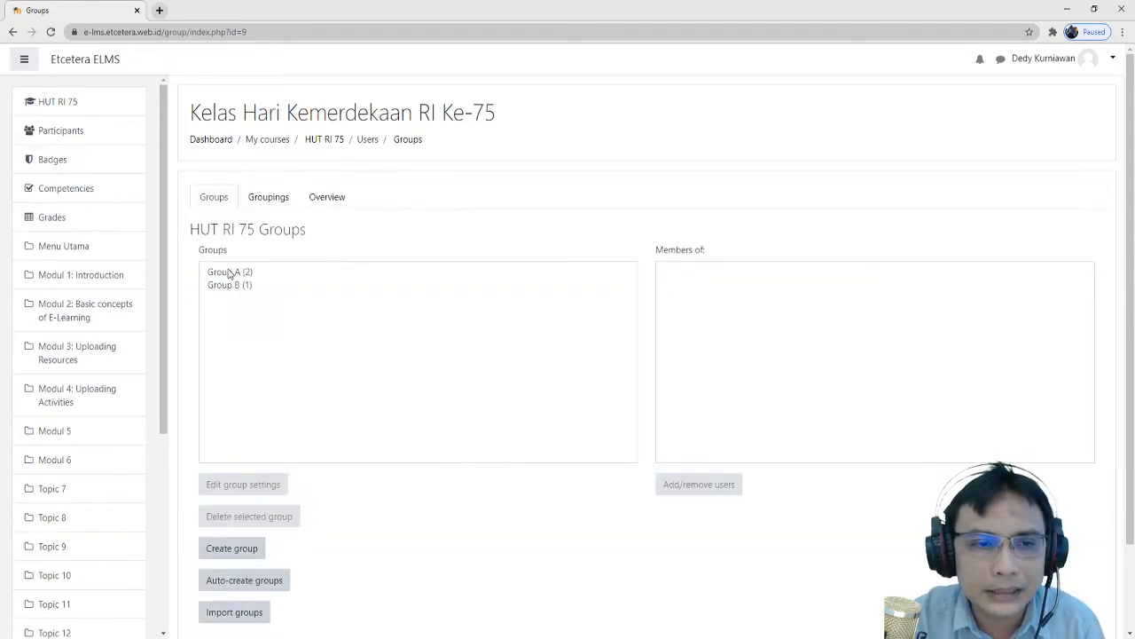
Compare the current member lists of Group A and Group B.
{"action": "left_click", "coordinate": [229, 273]}
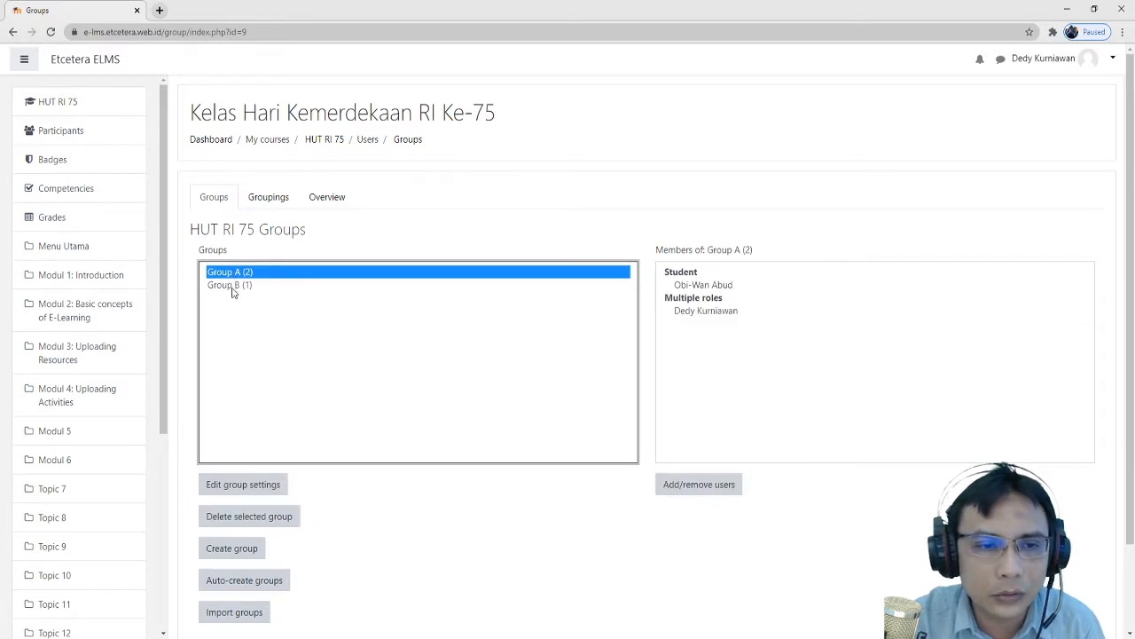
{"action": "left_click", "coordinate": [231, 285]}
{"action": "left_click", "coordinate": [239, 272]}
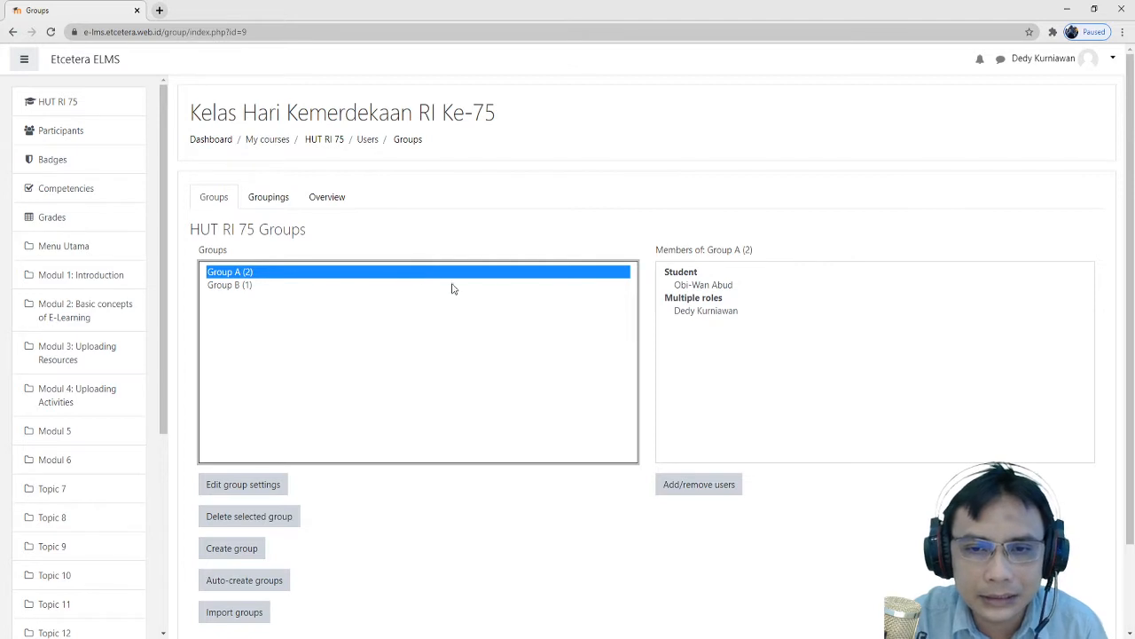
{"action": "left_click", "coordinate": [260, 287]}
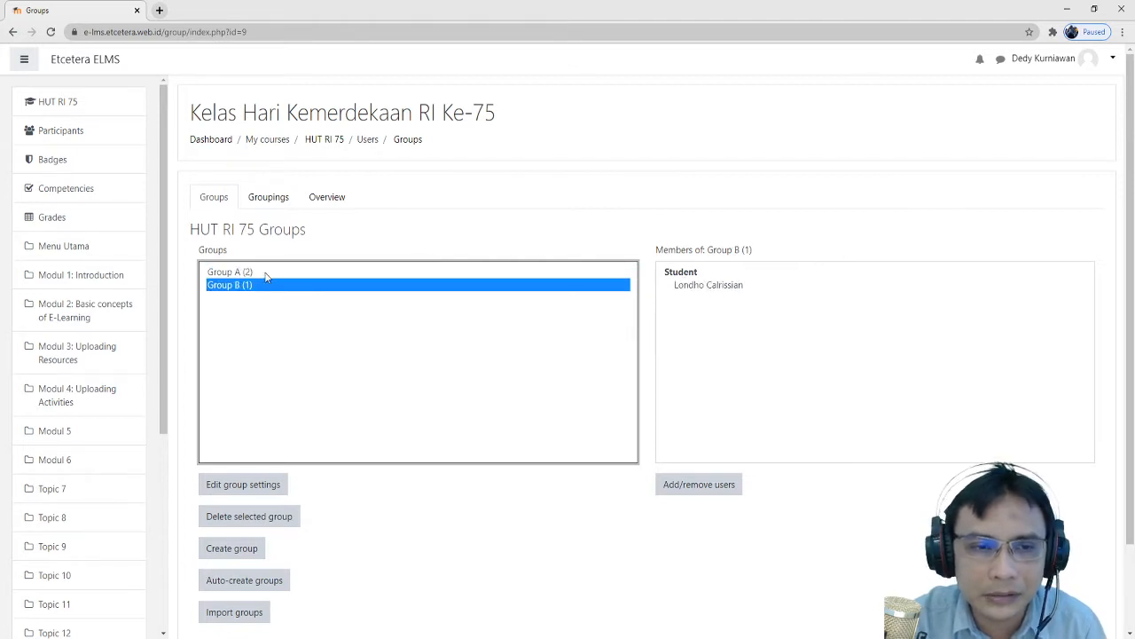
{"action": "left_click", "coordinate": [266, 275]}
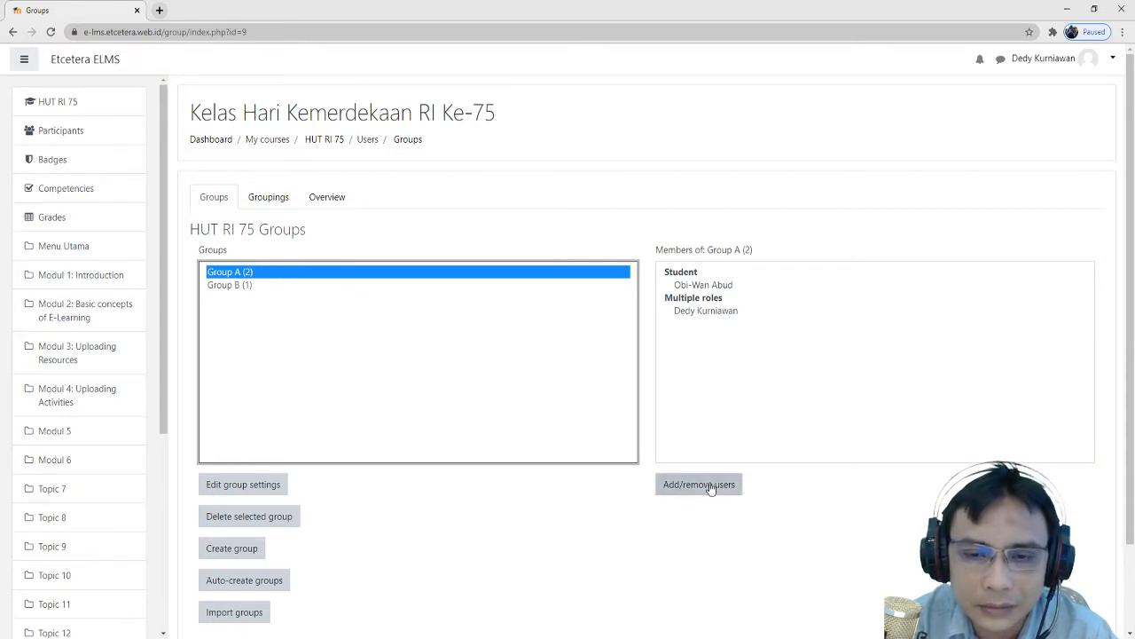
{"action": "left_click", "coordinate": [226, 286]}
Add the second, third and fourth students in the potential members list to Group A and return to the groups overview.
{"action": "left_click", "coordinate": [234, 273]}
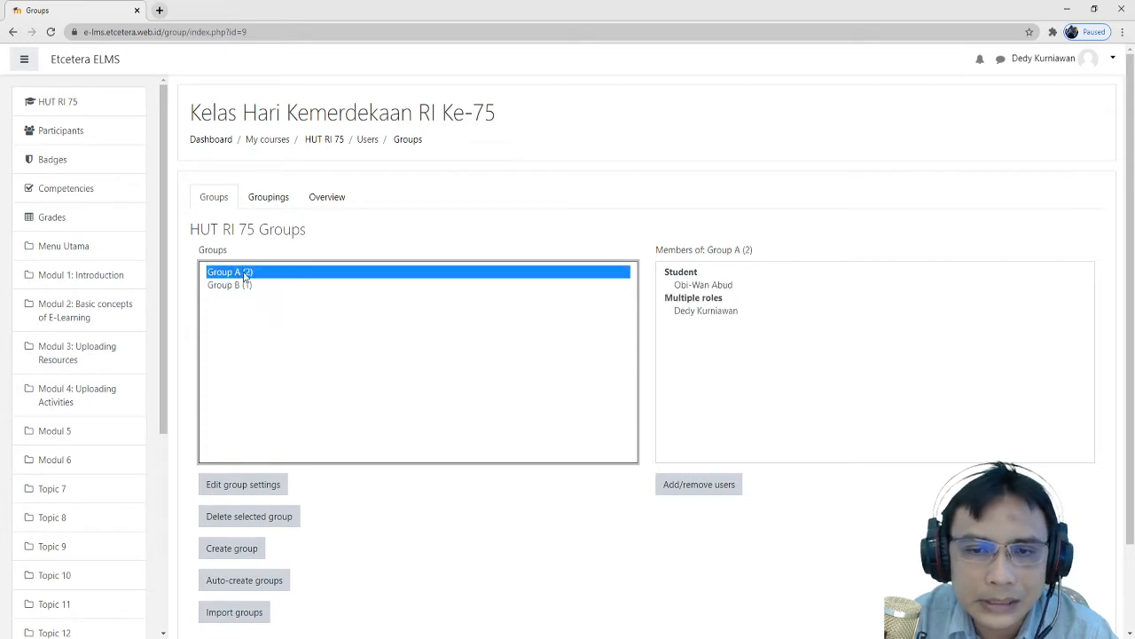
{"action": "left_click", "coordinate": [709, 485]}
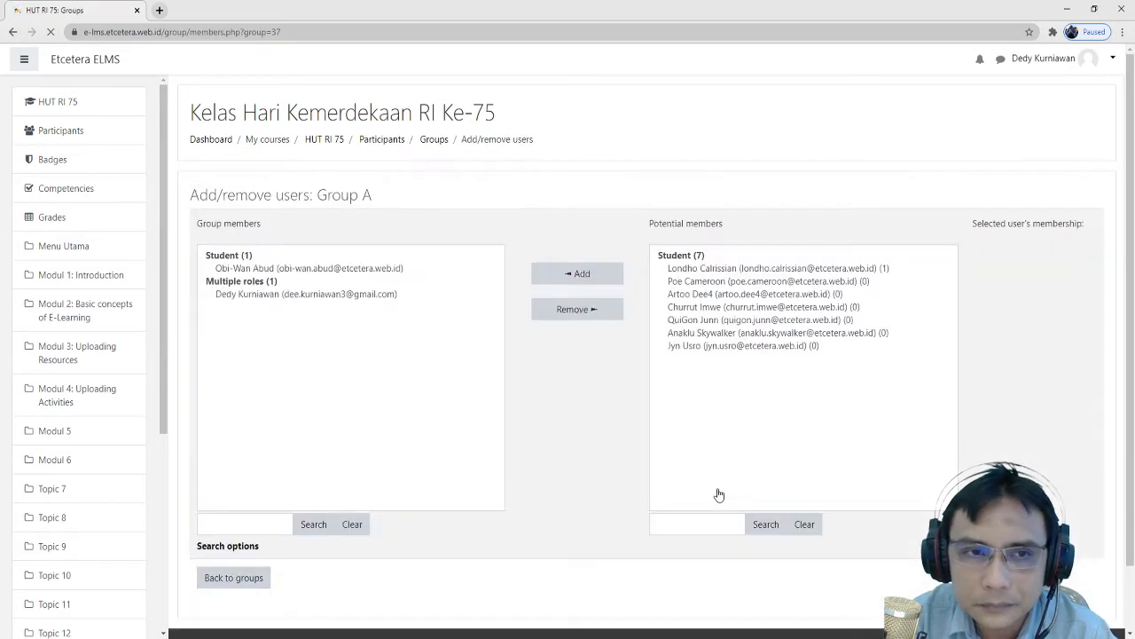
{"action": "left_click", "coordinate": [720, 282]}
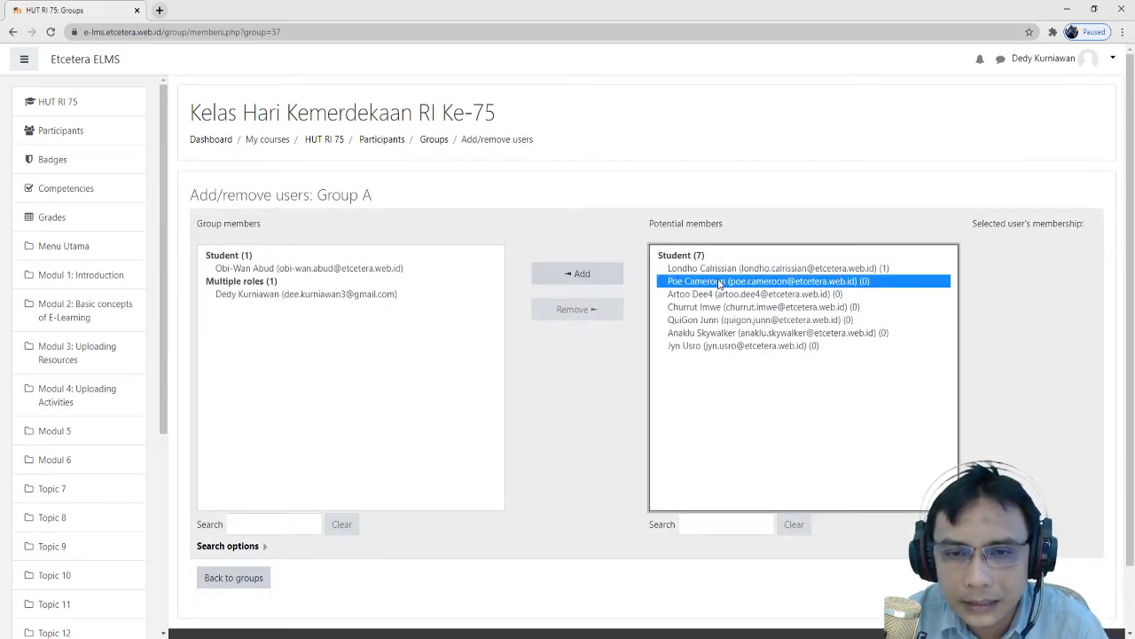
{"action": "left_click", "coordinate": [717, 298], "text": "ctrl"}
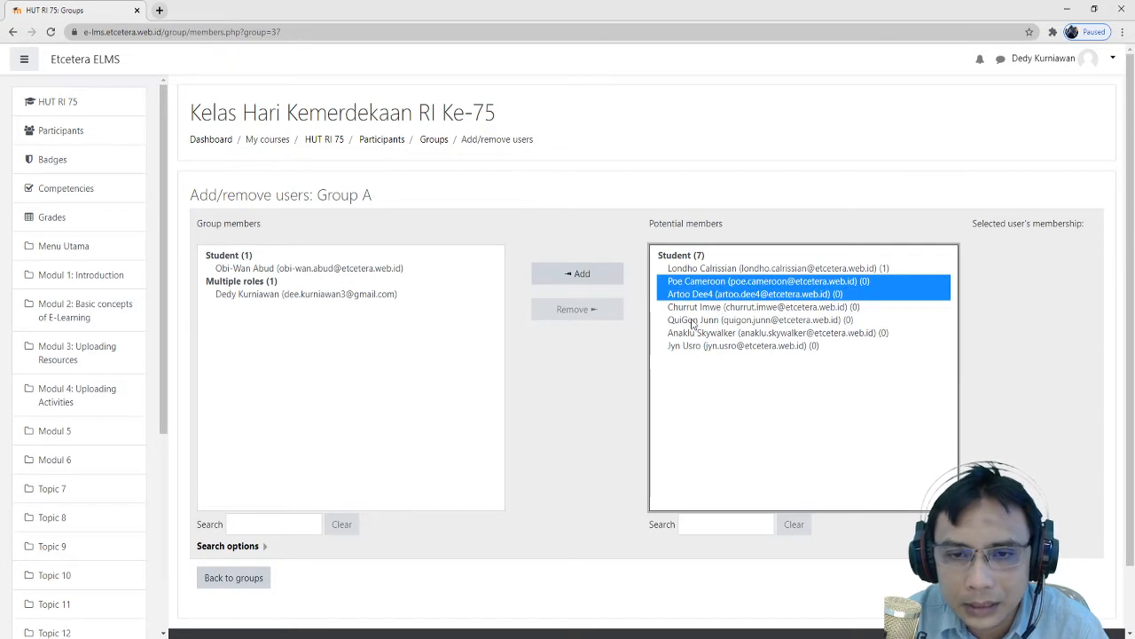
{"action": "left_click", "coordinate": [691, 308], "text": "ctrl"}
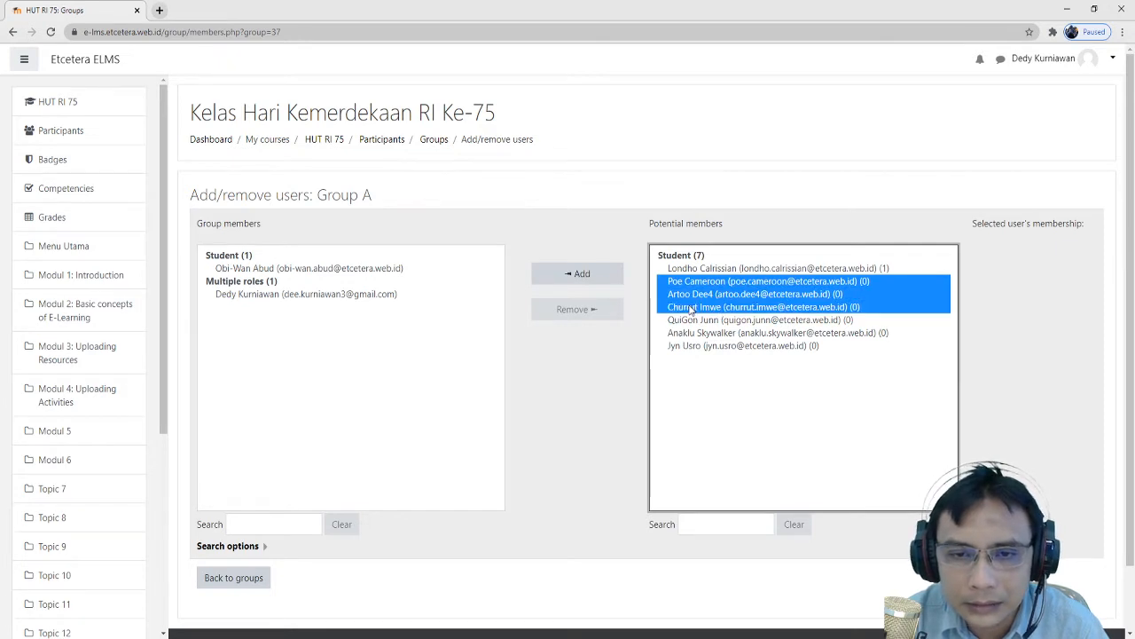
{"action": "left_click", "coordinate": [585, 276]}
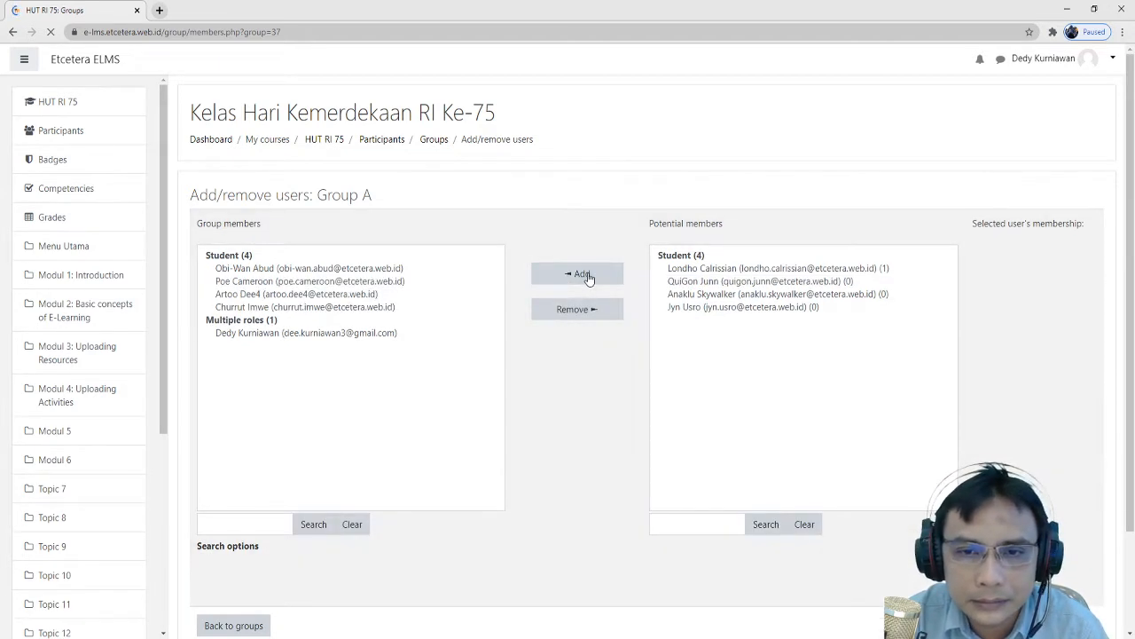
{"action": "left_click", "coordinate": [248, 588]}
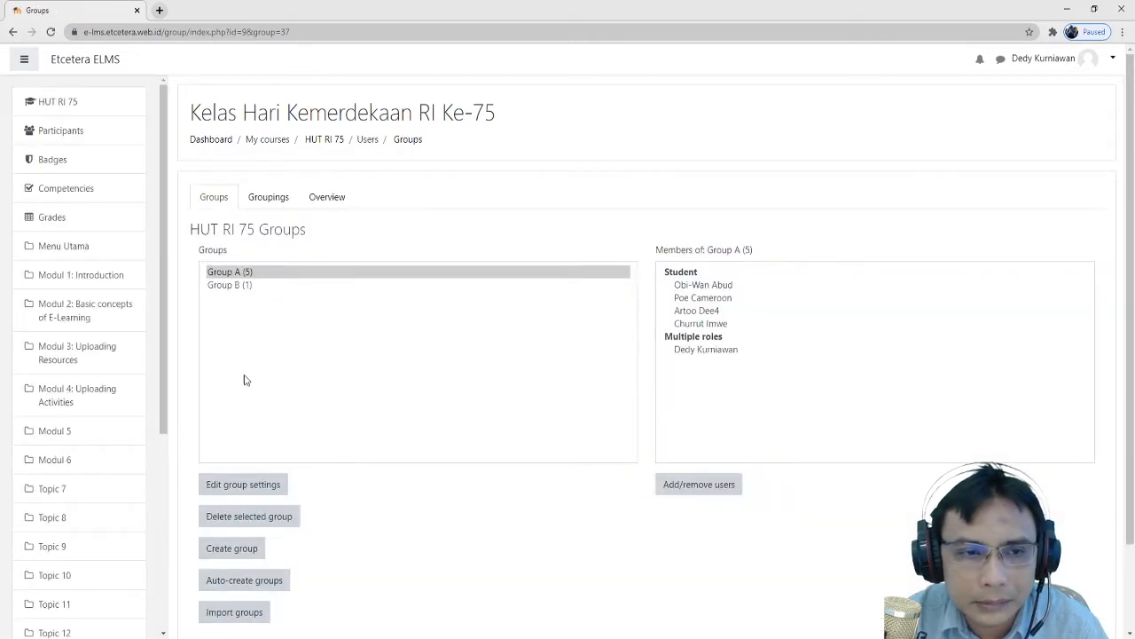
Add the three students without any group to Group B, return to the groups overview and show Group A's members.
{"action": "left_click", "coordinate": [239, 286]}
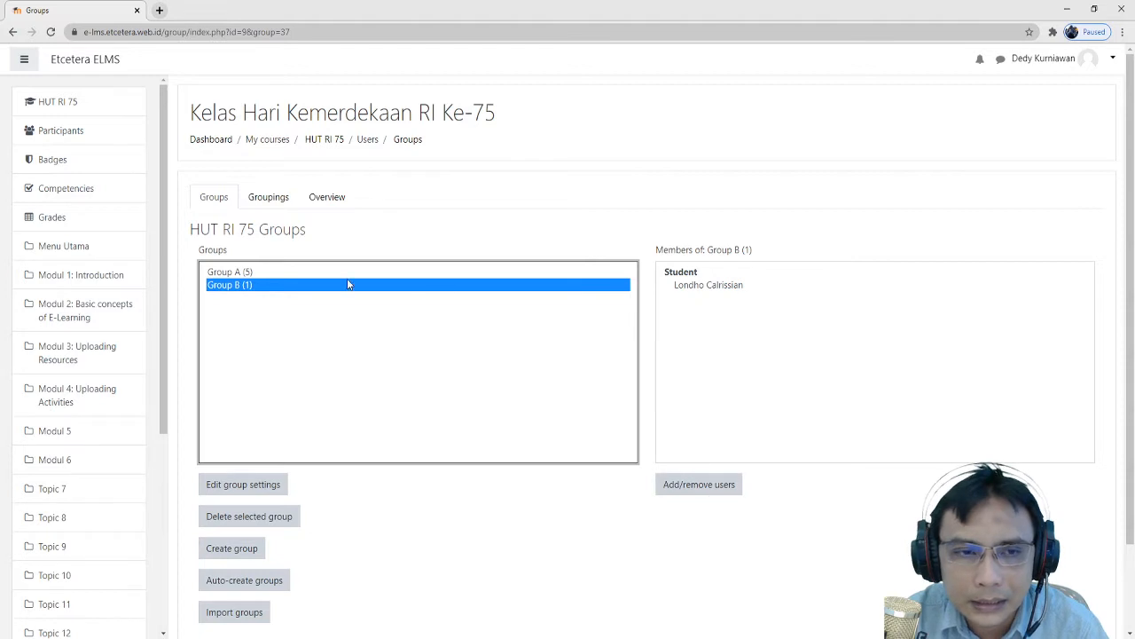
{"action": "left_click", "coordinate": [723, 489]}
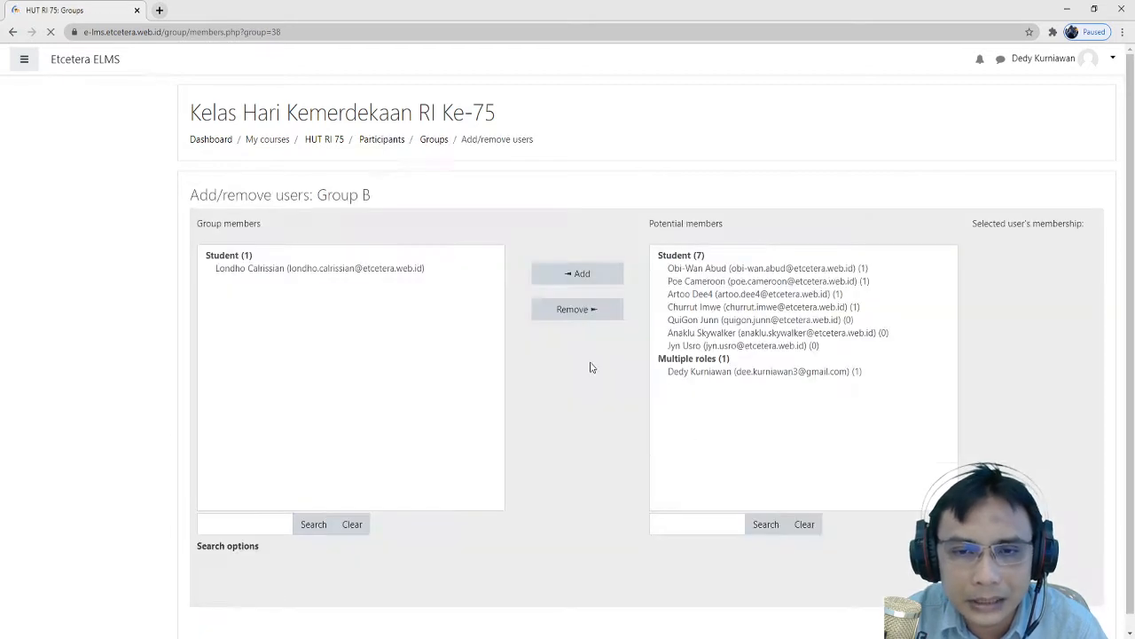
{"action": "left_click_drag", "start_coordinate": [715, 349], "coordinate": [719, 325]}
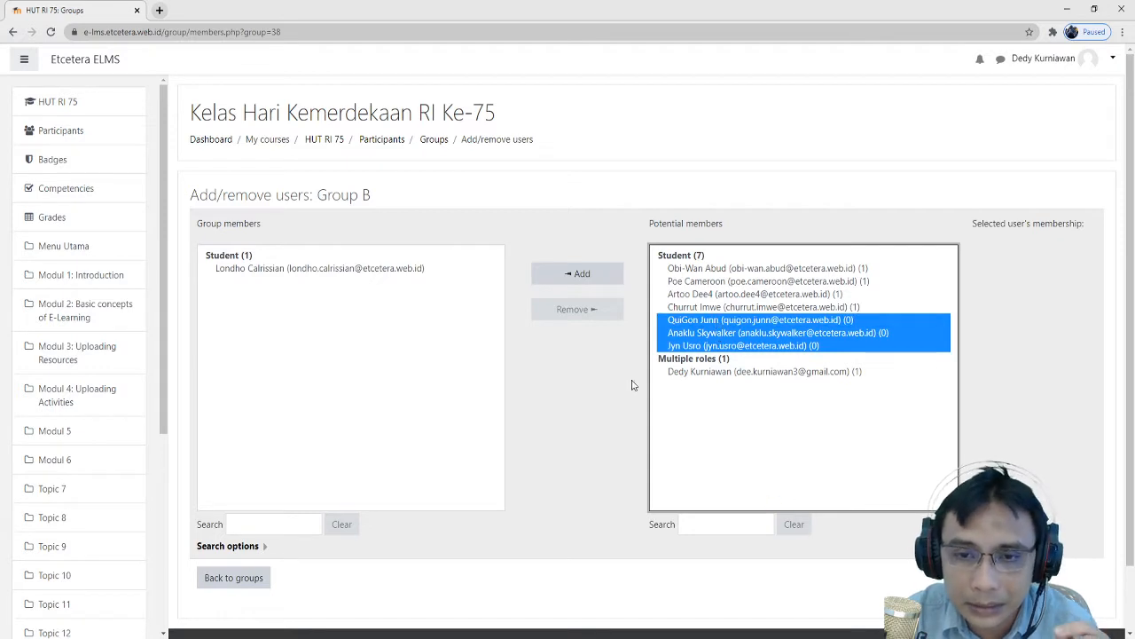
{"action": "left_click", "coordinate": [602, 272]}
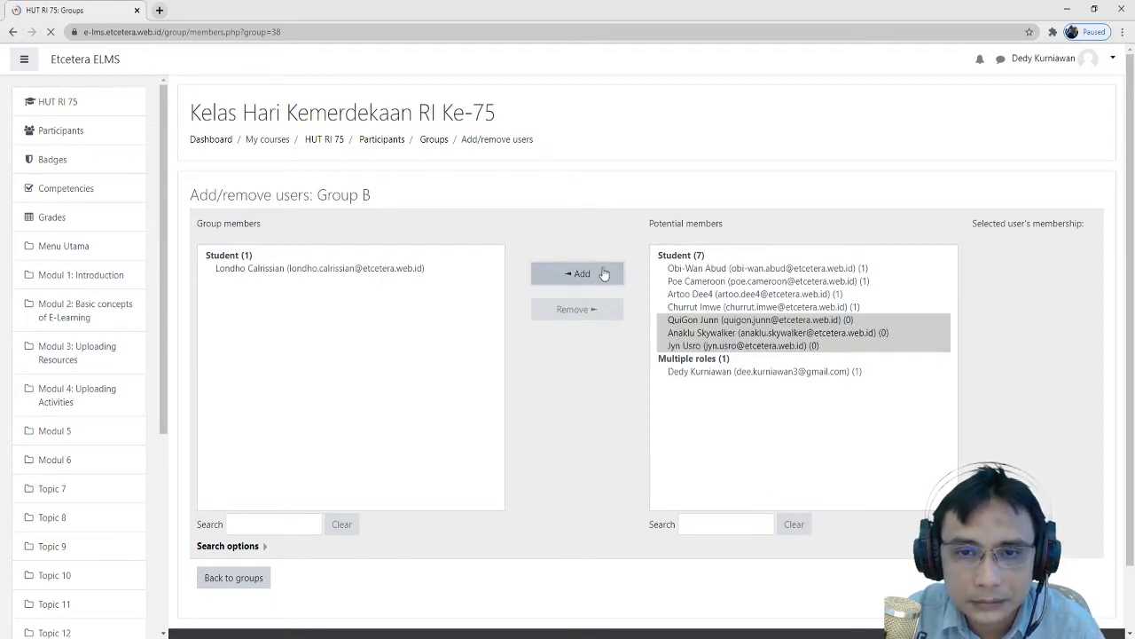
{"action": "left_click", "coordinate": [235, 578]}
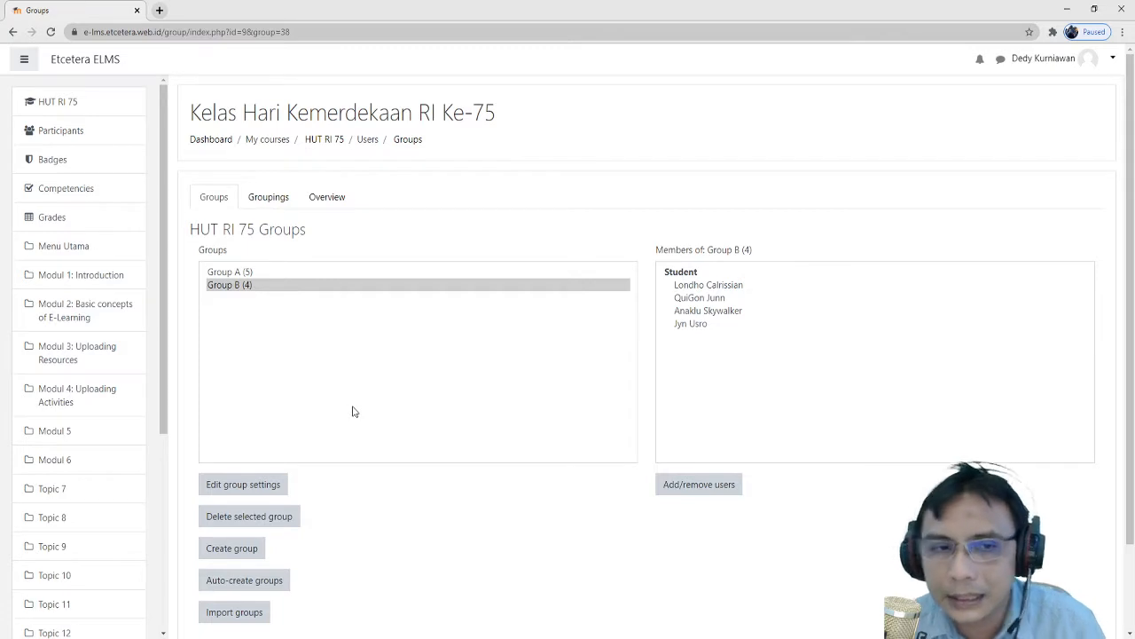
{"action": "left_click", "coordinate": [220, 273]}
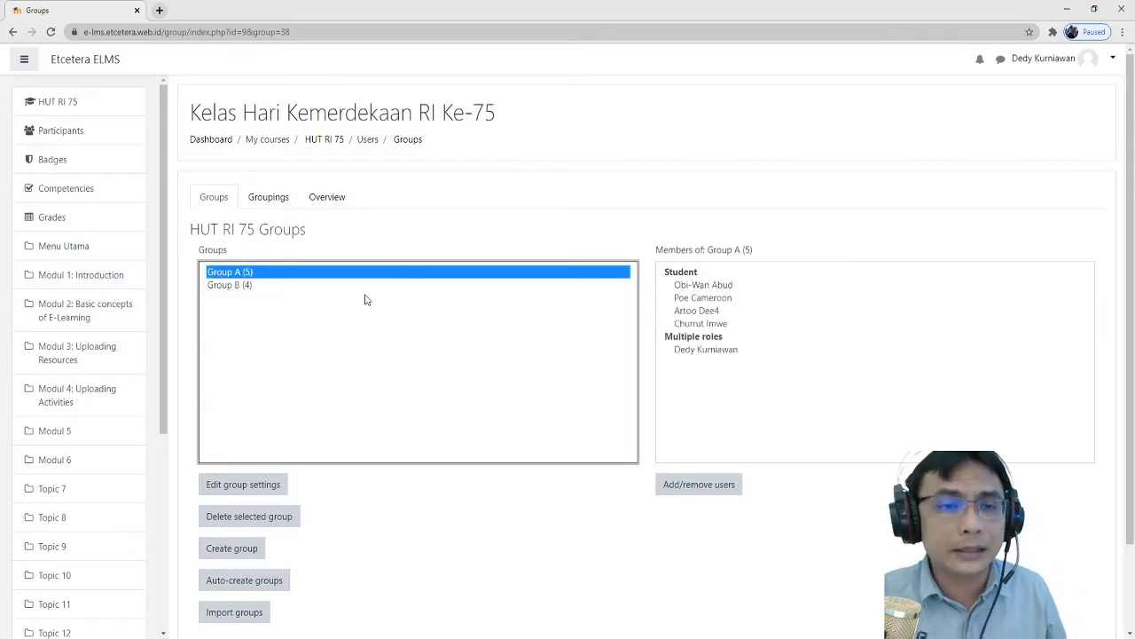
Return to the HUT RI 75 course page and turn editing on.
{"action": "left_click", "coordinate": [321, 142]}
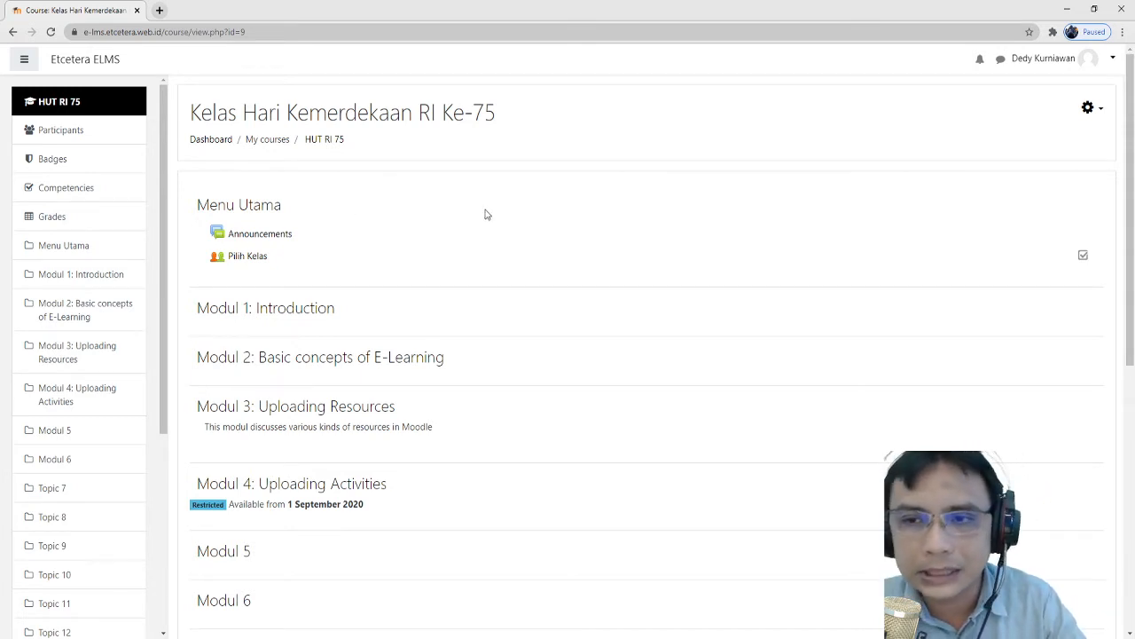
{"action": "left_click", "coordinate": [1093, 110]}
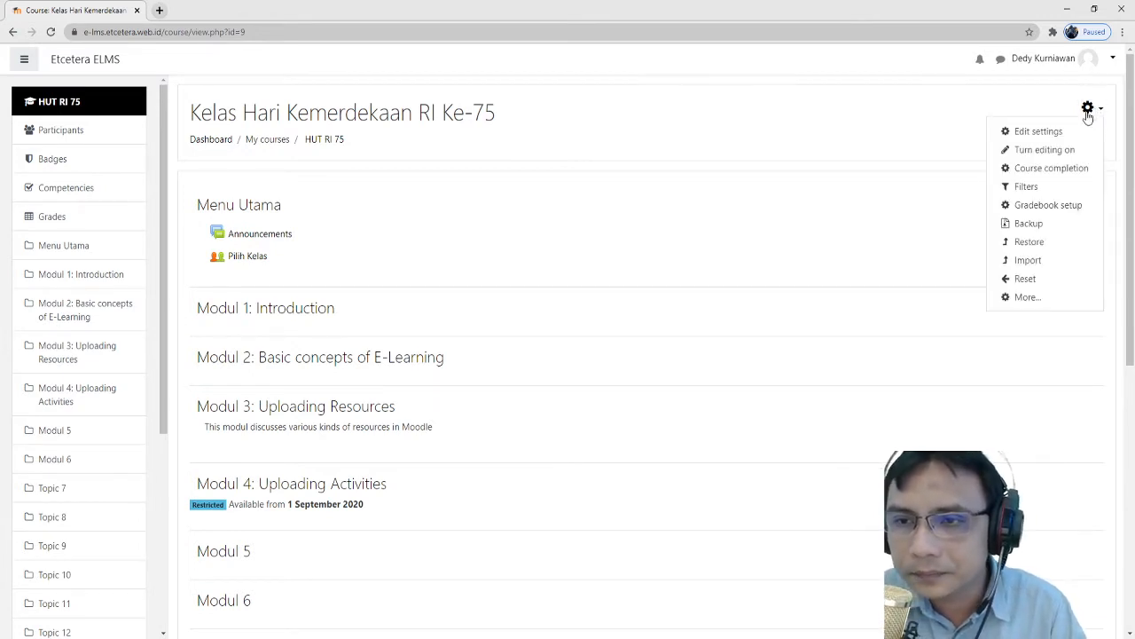
{"action": "left_click", "coordinate": [1039, 150]}
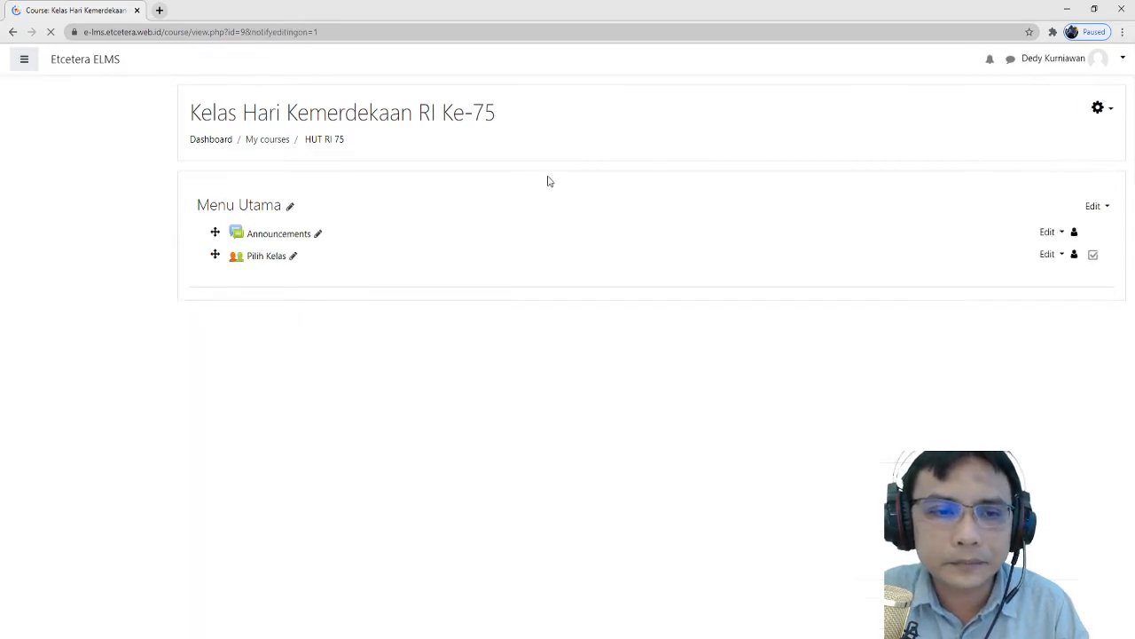
Add a new Assignment activity to the section Modul 1: Introduction.
{"action": "scroll", "coordinate": [603, 235], "scroll_direction": "down", "scroll_amount": 2}
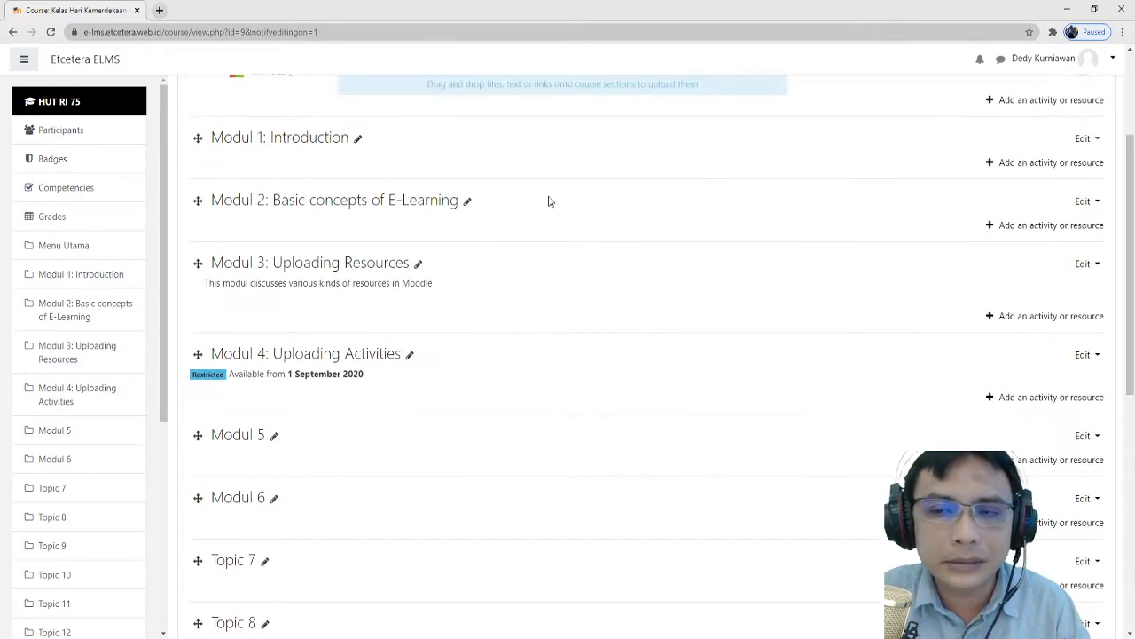
{"action": "left_click", "coordinate": [1036, 169]}
{"action": "left_click", "coordinate": [485, 179]}
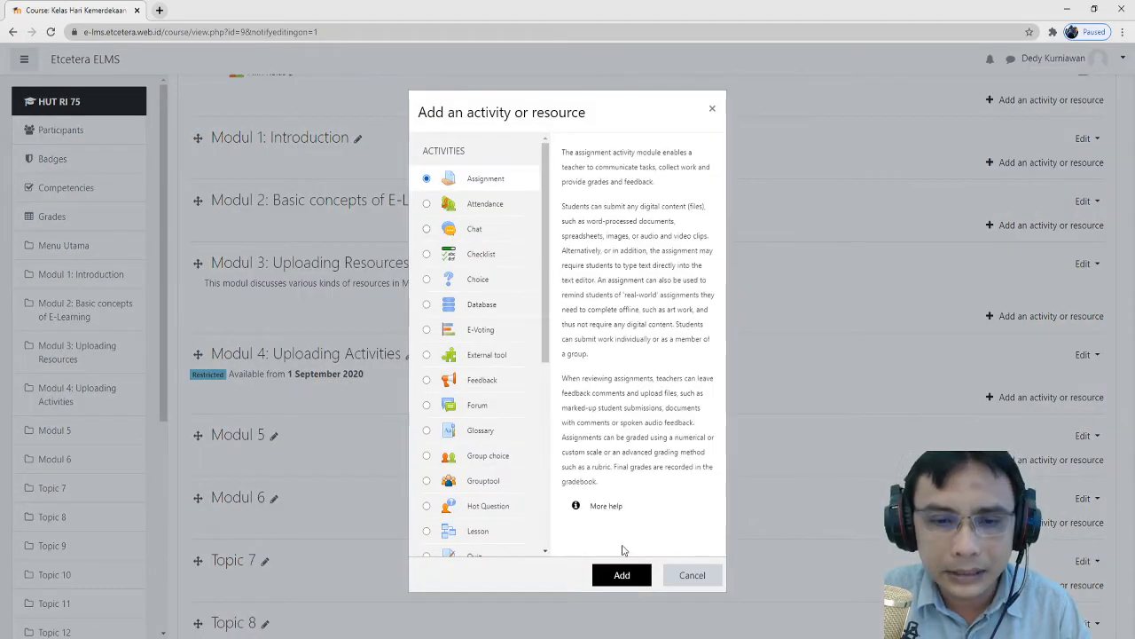
{"action": "left_click", "coordinate": [622, 575]}
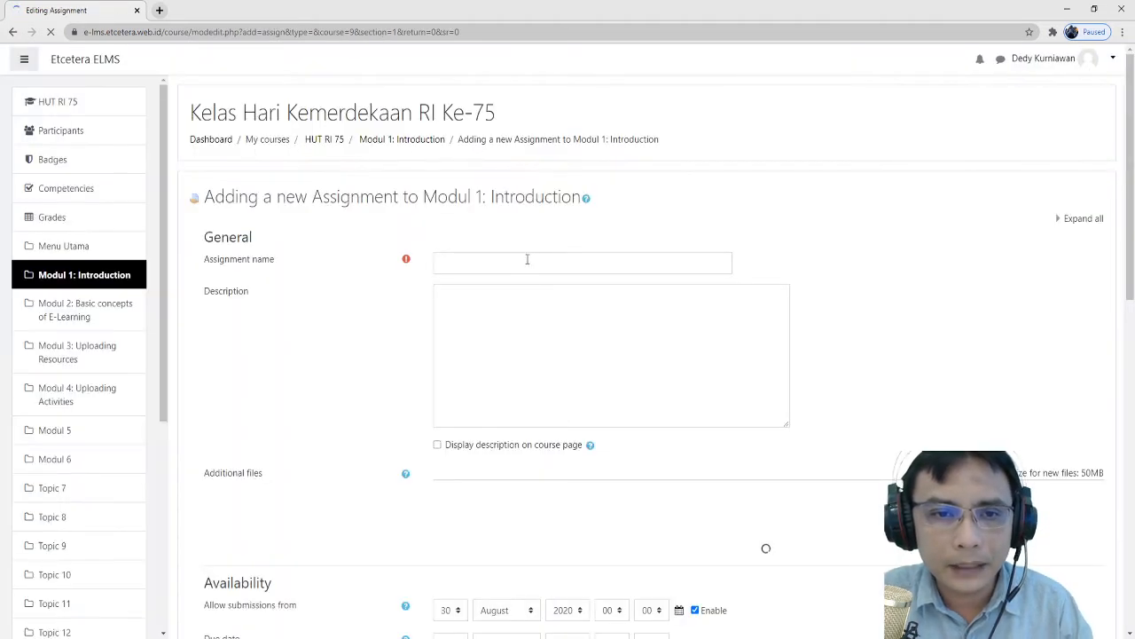
Name the new assignment Tugas 1.
{"action": "left_click", "coordinate": [527, 258]}
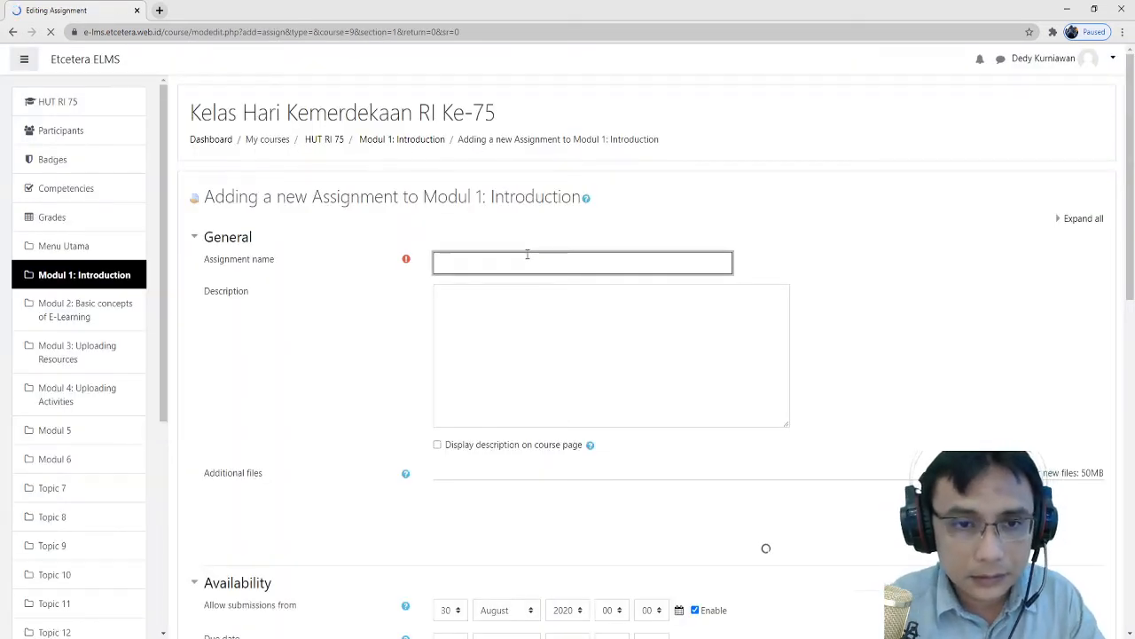
{"action": "left_click", "coordinate": [535, 263]}
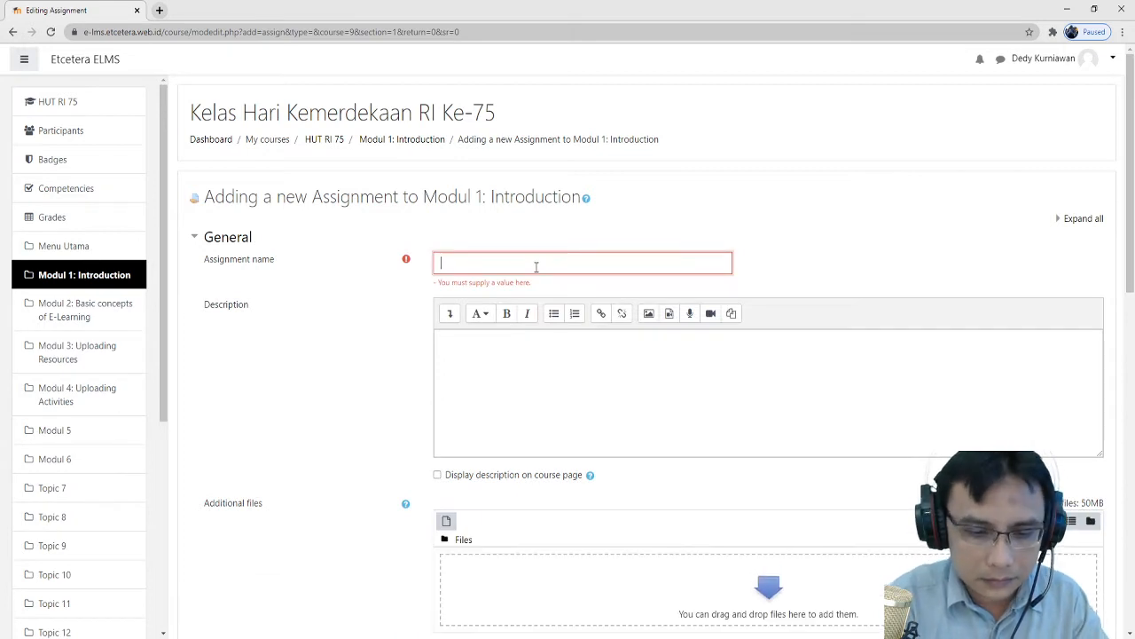
{"action": "type", "text": "Tugas "}
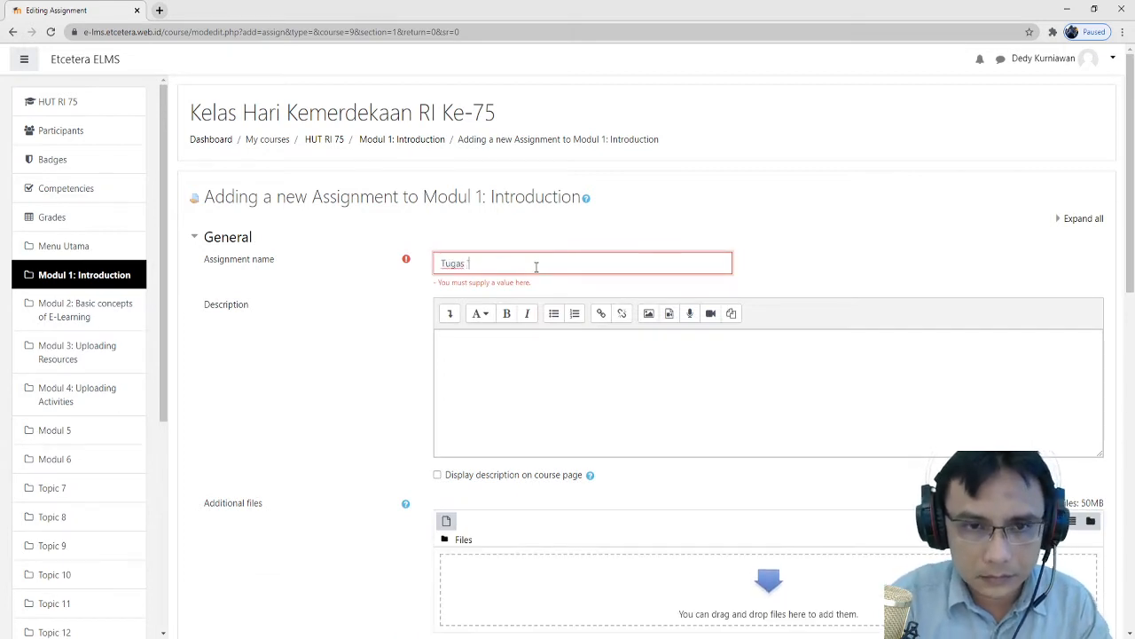
{"action": "type", "text": "1"}
Enter "Tugas kelompok" as the assignment description, then save the assignment and return to the course page.
{"action": "left_click", "coordinate": [637, 377]}
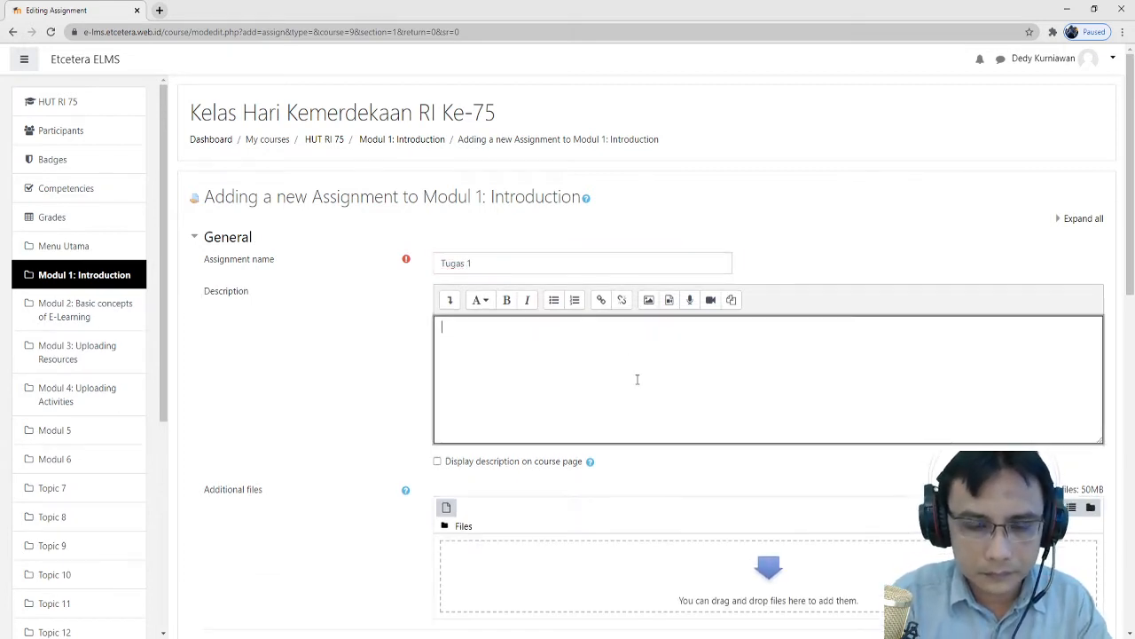
{"action": "type", "text": "Tugas "}
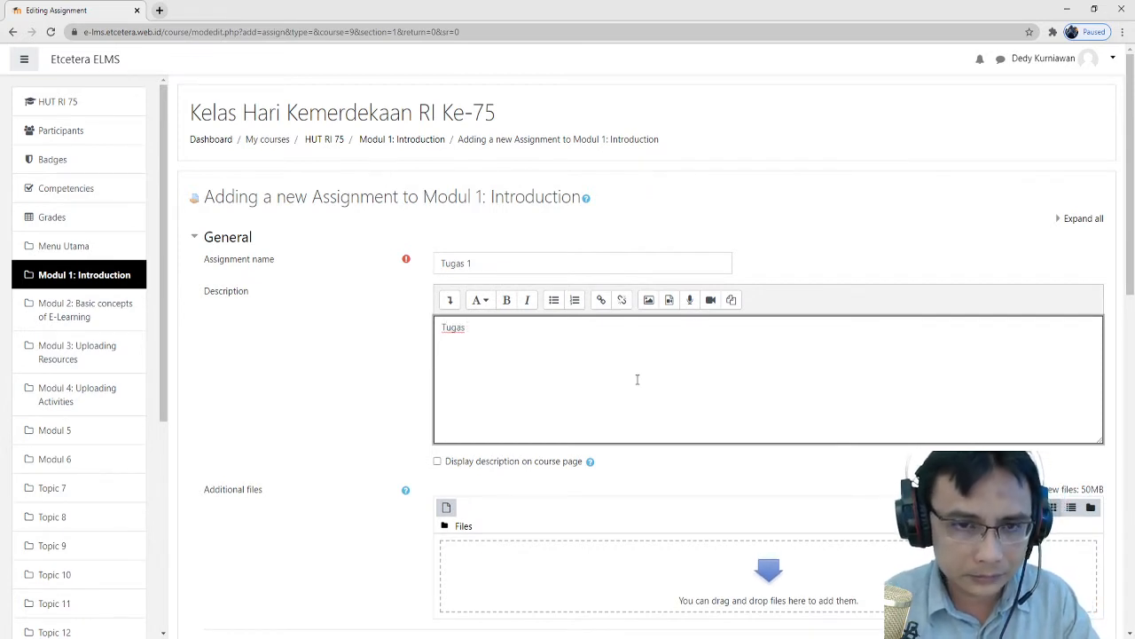
{"action": "type", "text": "kelom"}
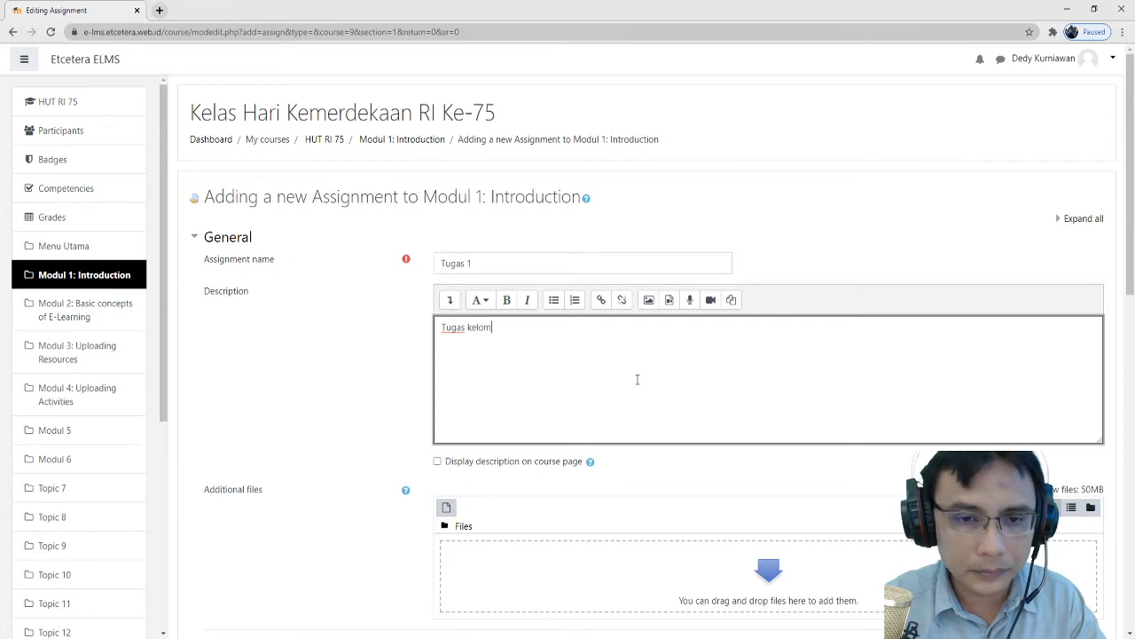
{"action": "type", "text": "pok"}
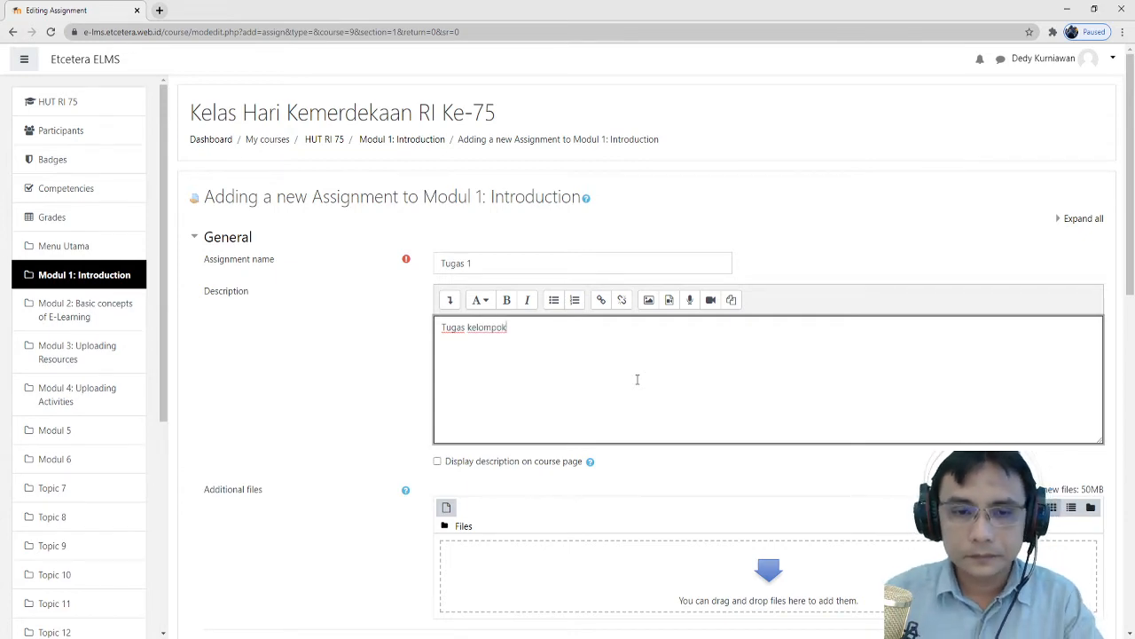
{"action": "scroll", "coordinate": [629, 380], "scroll_direction": "down", "scroll_amount": 10}
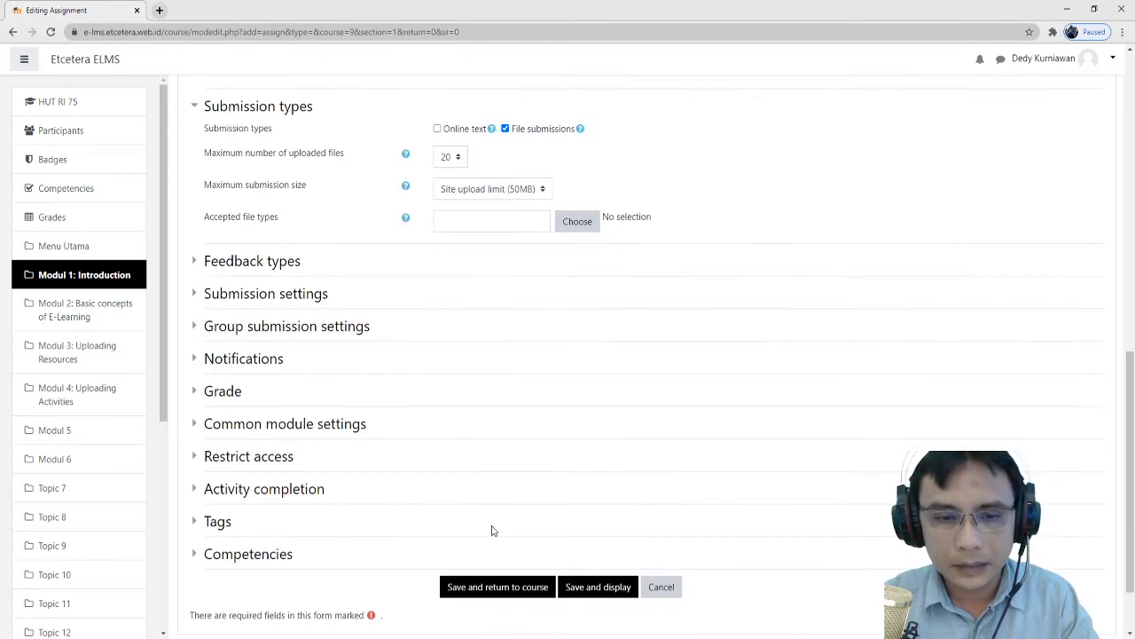
{"action": "left_click", "coordinate": [514, 589]}
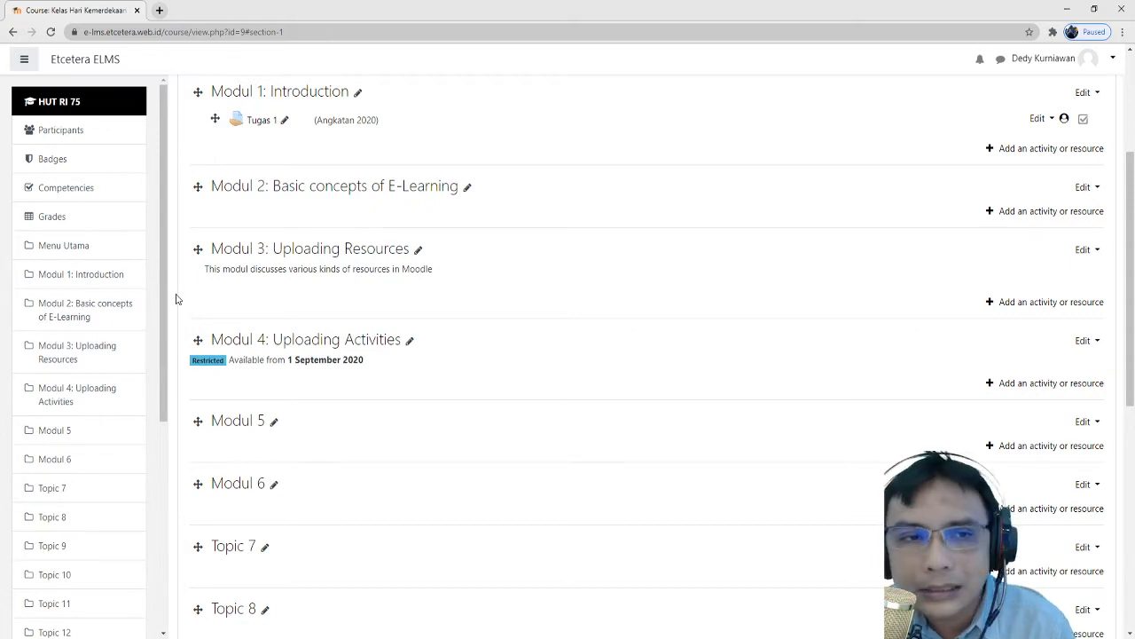
Go to the groups page for the course participants and open the form for auto-creating groups.
{"action": "scroll", "coordinate": [176, 299], "scroll_direction": "up", "scroll_amount": 2}
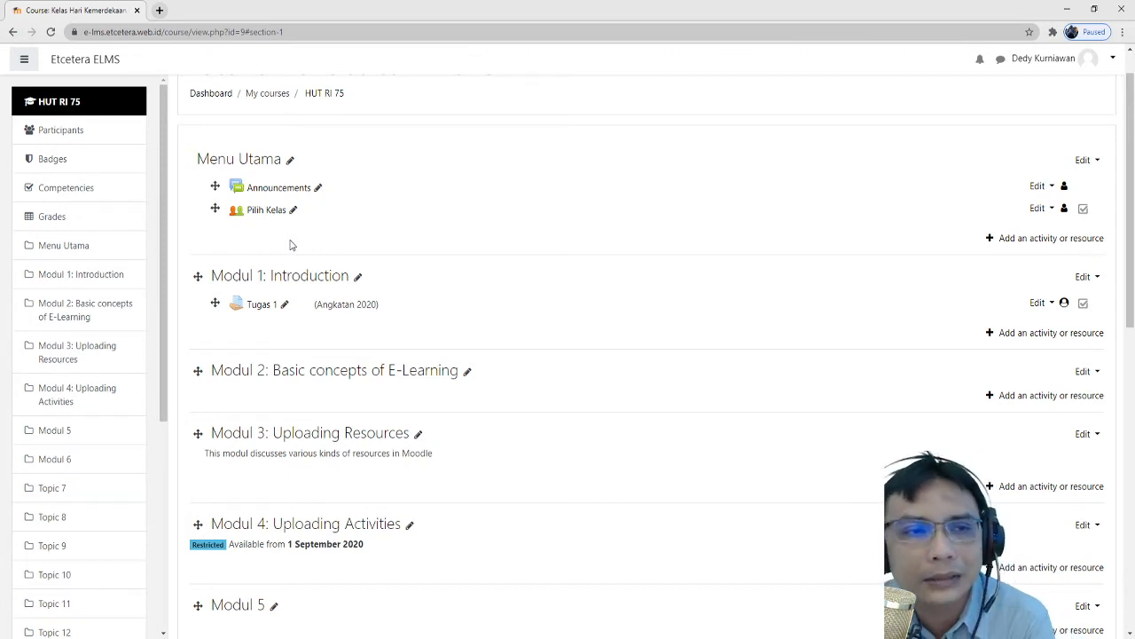
{"action": "scroll", "coordinate": [231, 182], "scroll_direction": "up", "scroll_amount": 1}
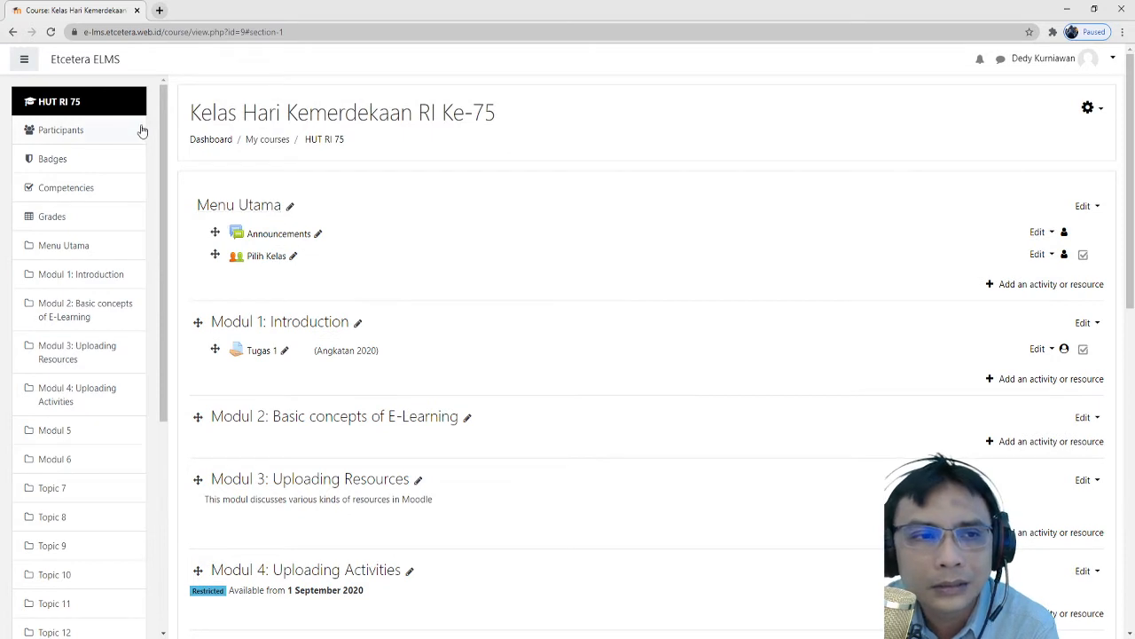
{"action": "left_click", "coordinate": [67, 138]}
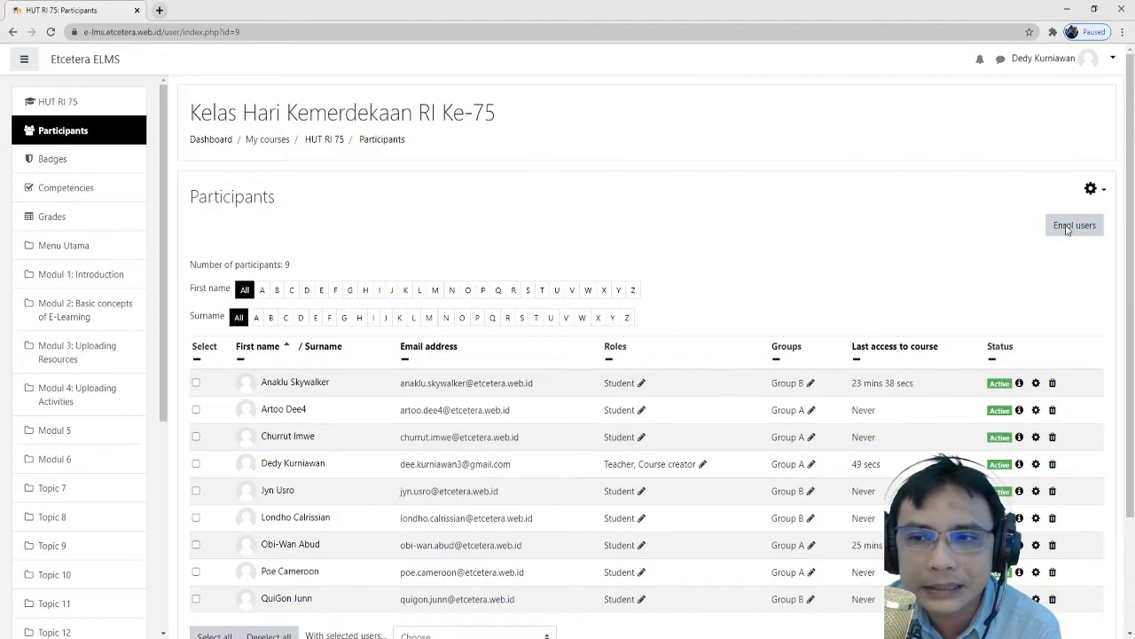
{"action": "left_click", "coordinate": [1092, 189]}
{"action": "left_click", "coordinate": [1009, 271]}
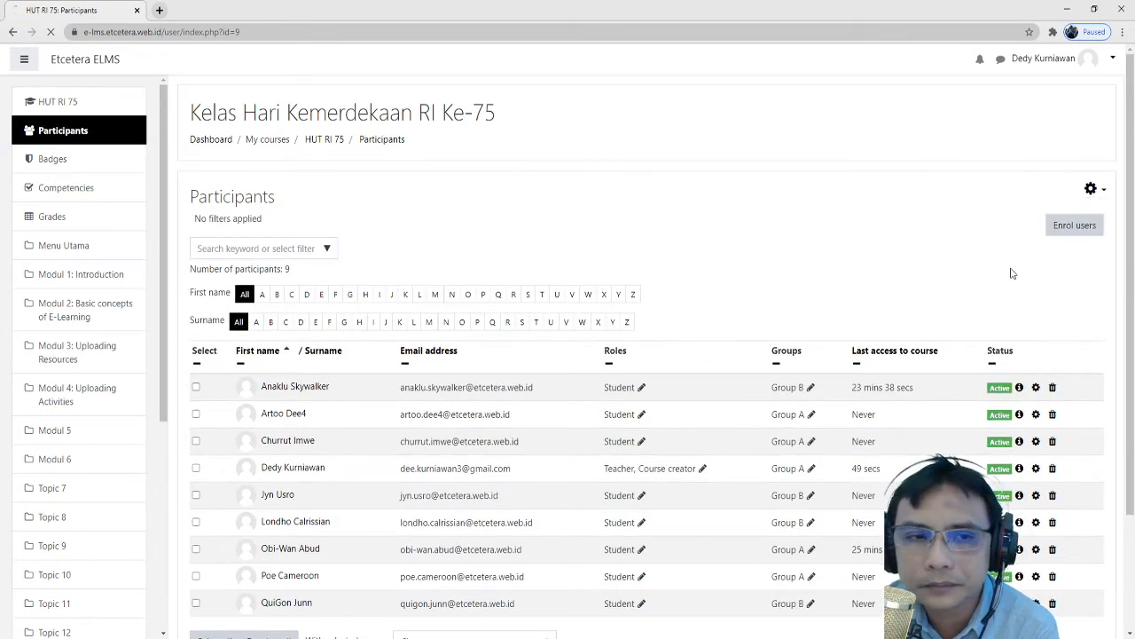
{"action": "scroll", "coordinate": [389, 344], "scroll_direction": "down", "scroll_amount": 2}
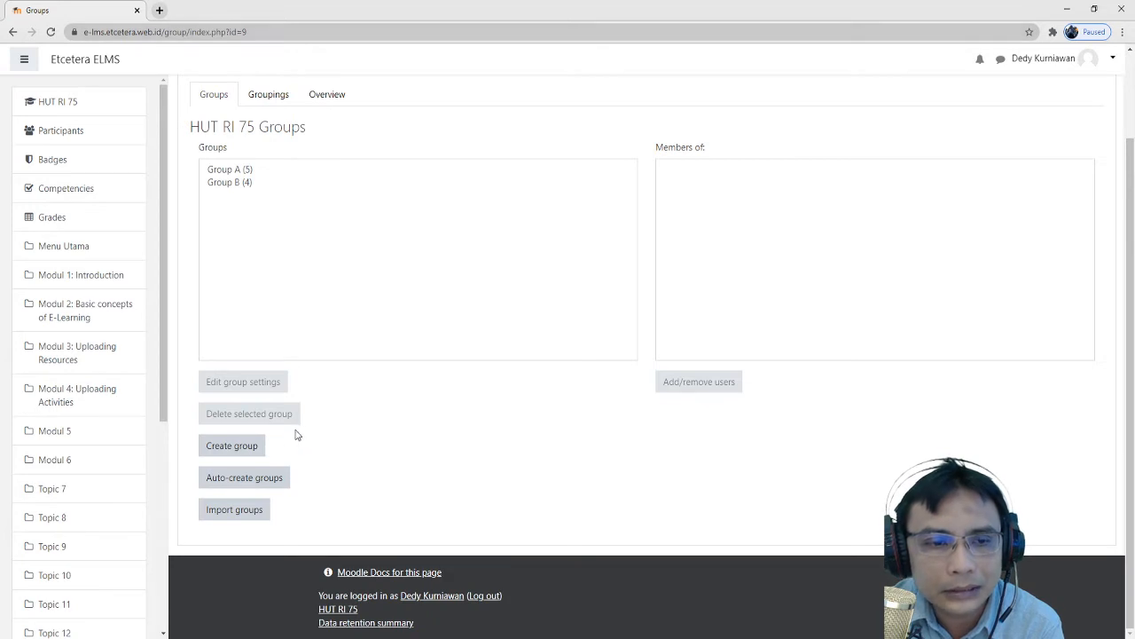
{"action": "left_click", "coordinate": [267, 486]}
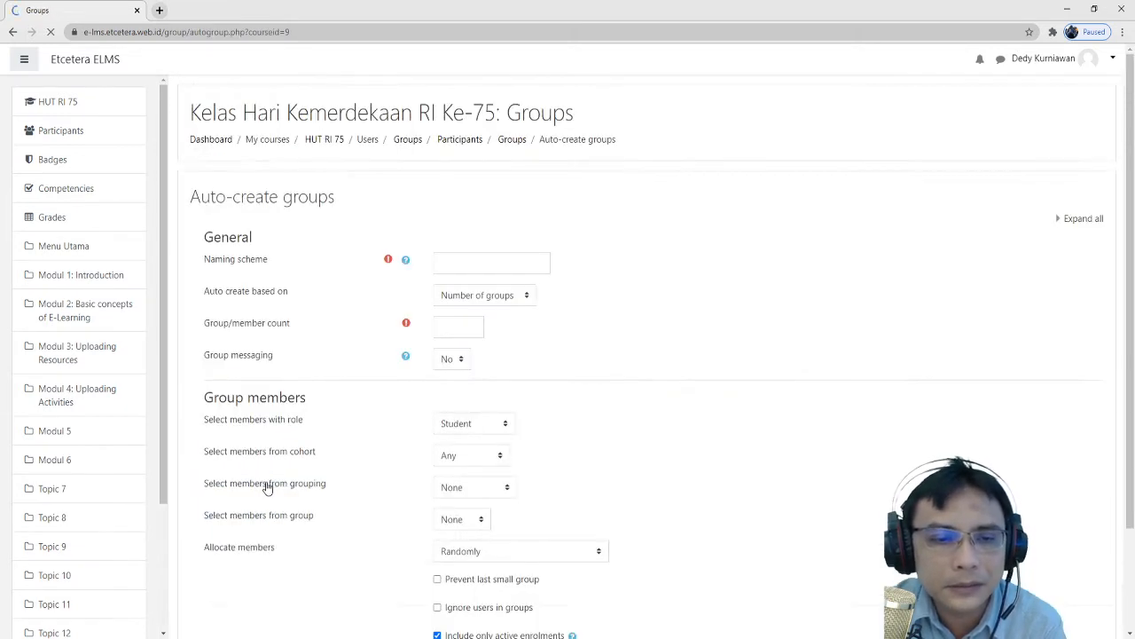
Set the naming scheme of the auto-created groups to "Tugas 1 Kelompok @".
{"action": "left_click", "coordinate": [468, 266]}
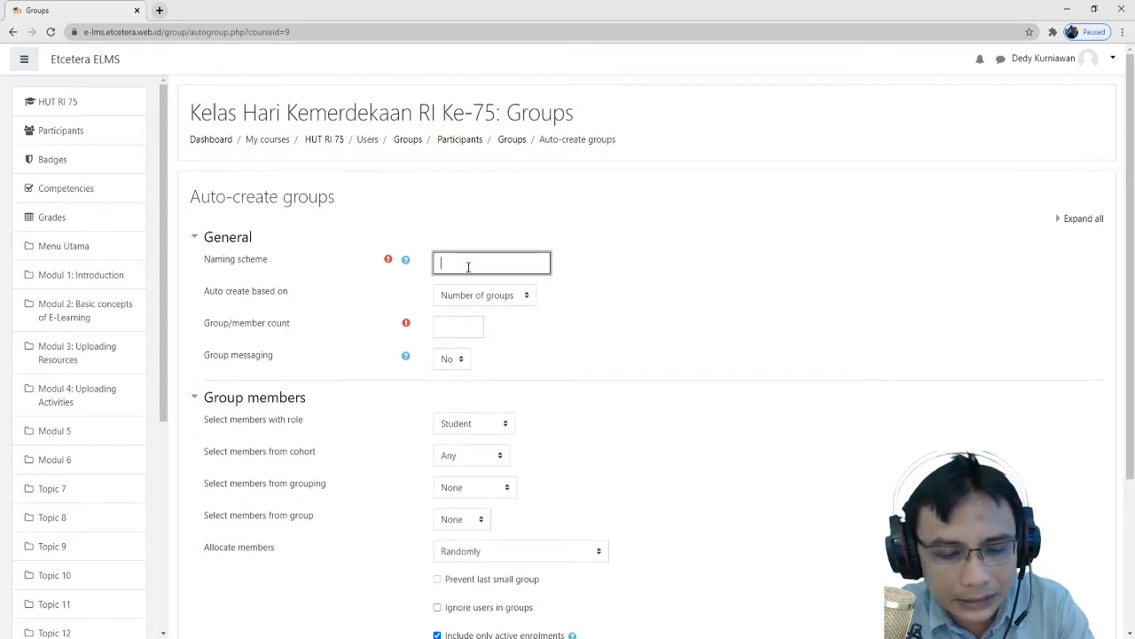
{"action": "type", "text": "Tu"}
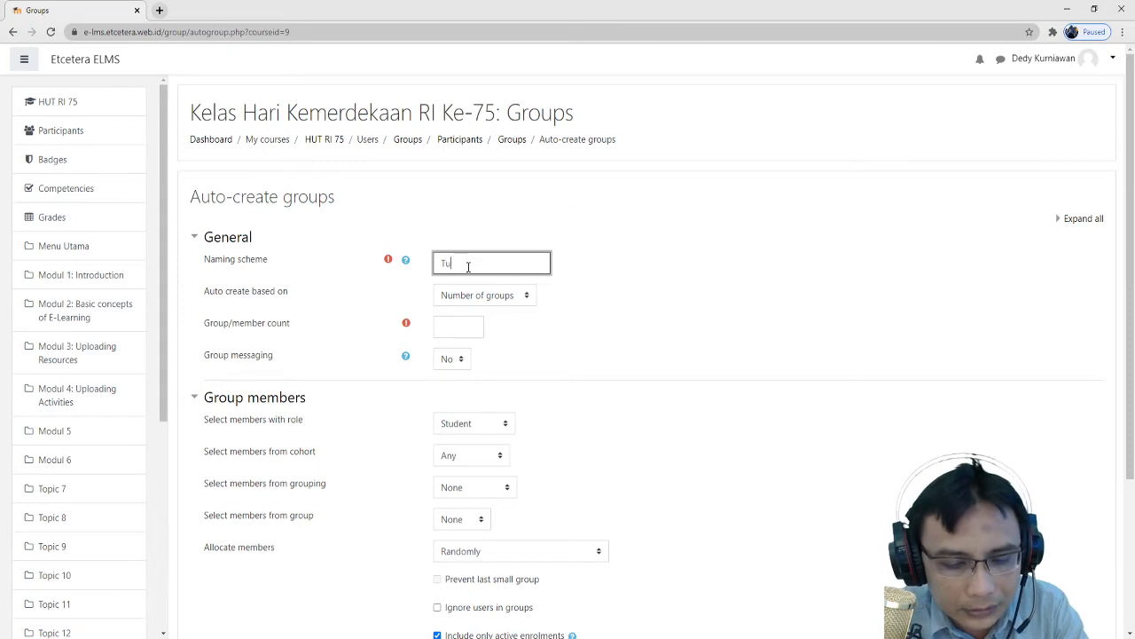
{"action": "type", "text": "gas #"}
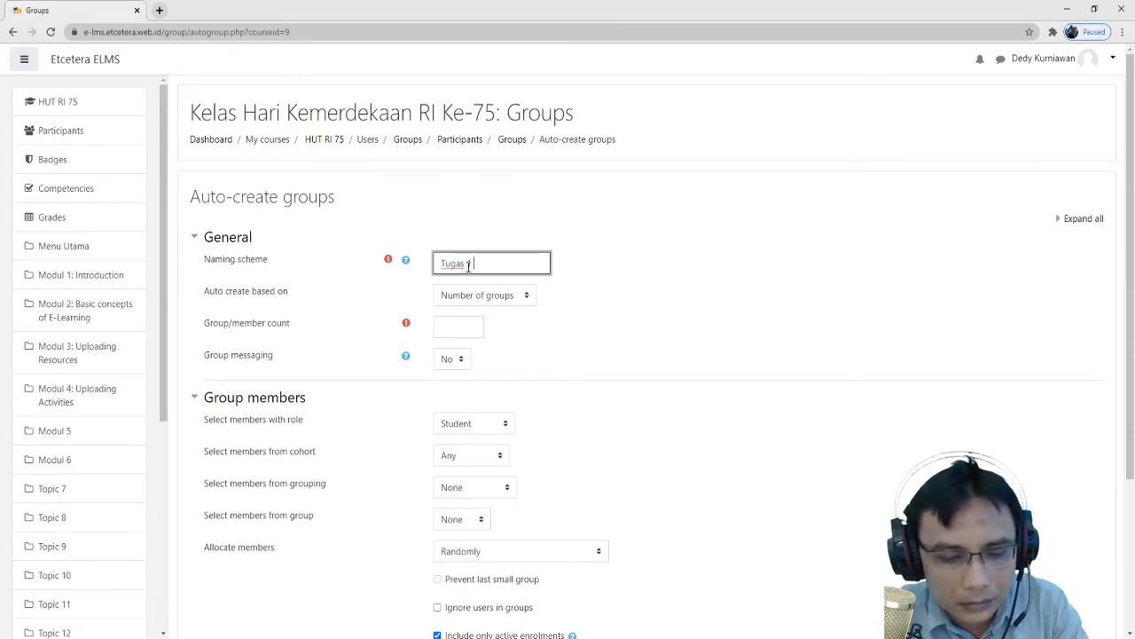
{"action": "type", "text": " Kel"}
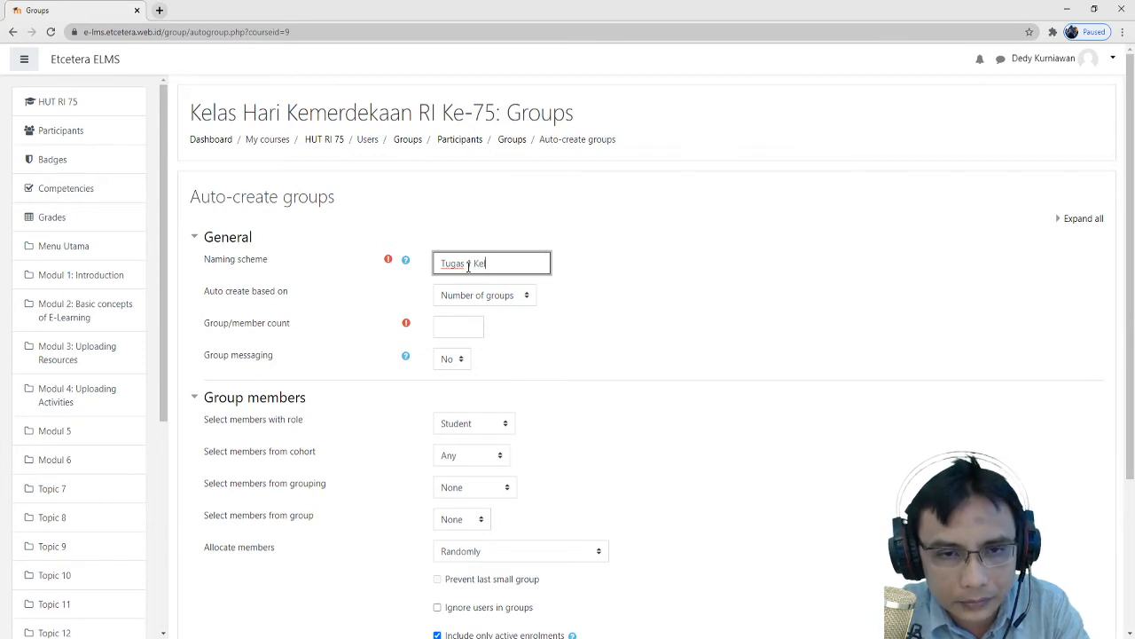
{"action": "type", "text": "om"}
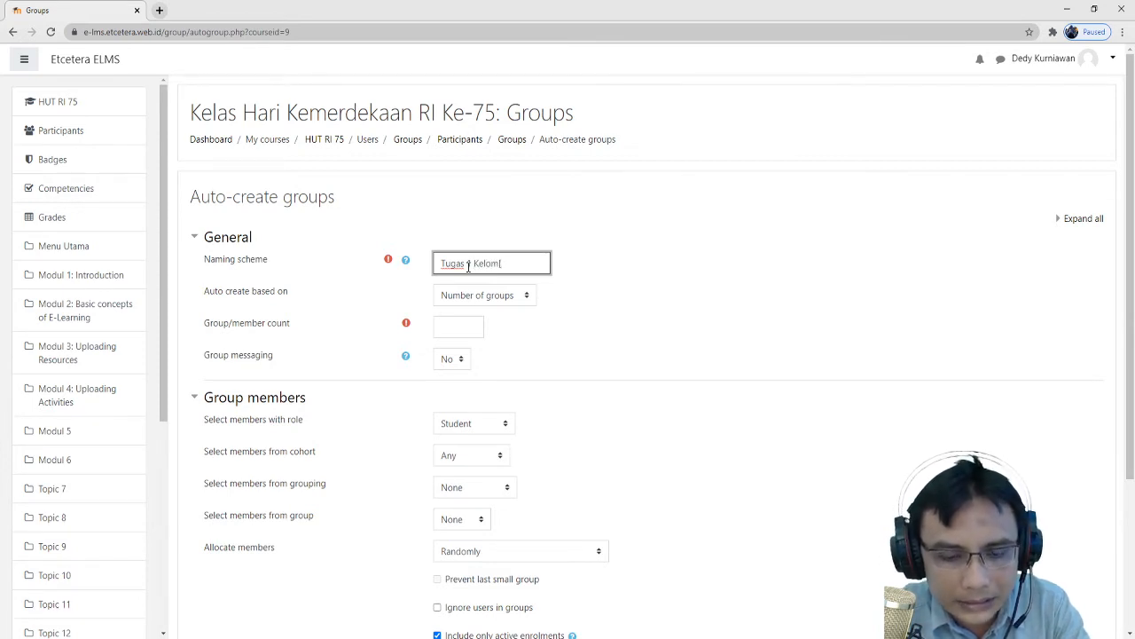
{"action": "type", "text": "pok "}
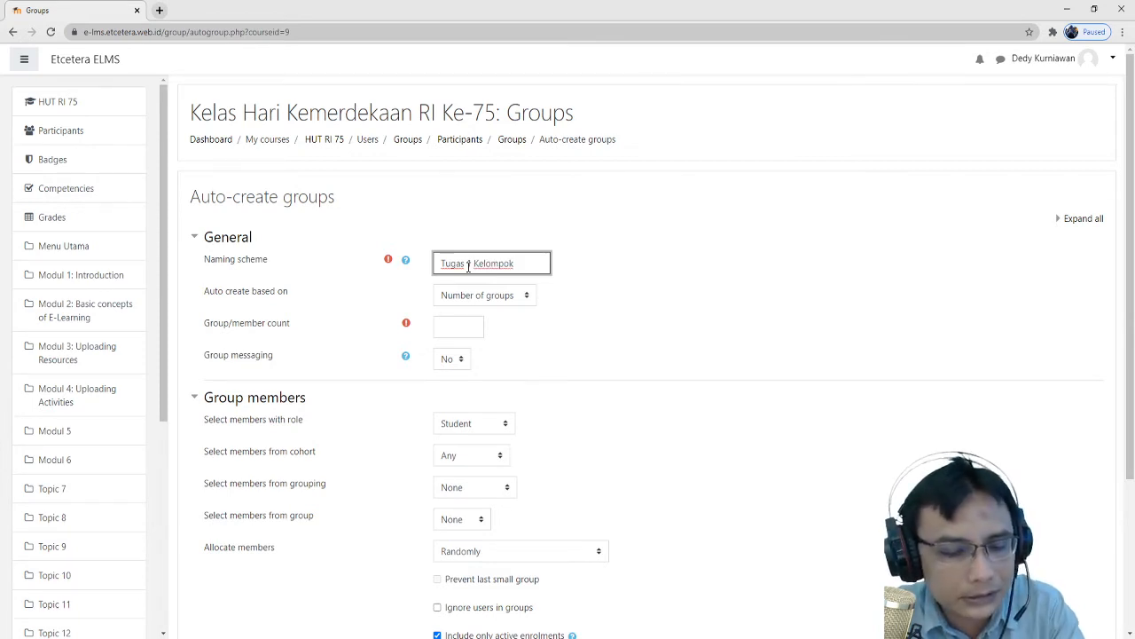
{"action": "type", "text": "@"}
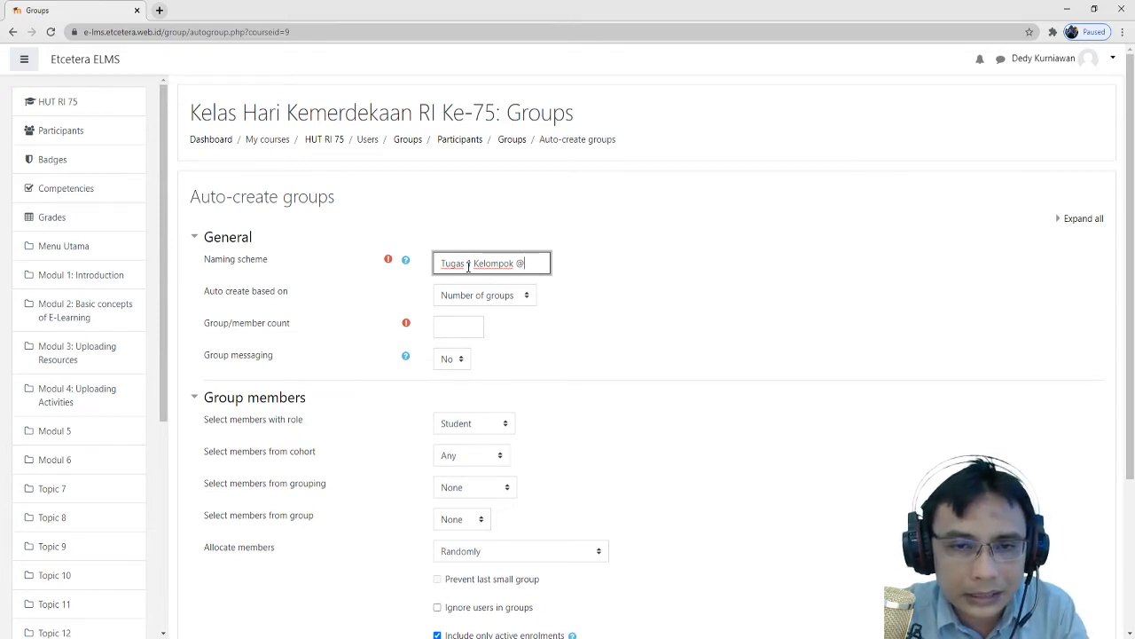
{"action": "key", "text": "BackSpace"}
{"action": "type", "text": "#"}
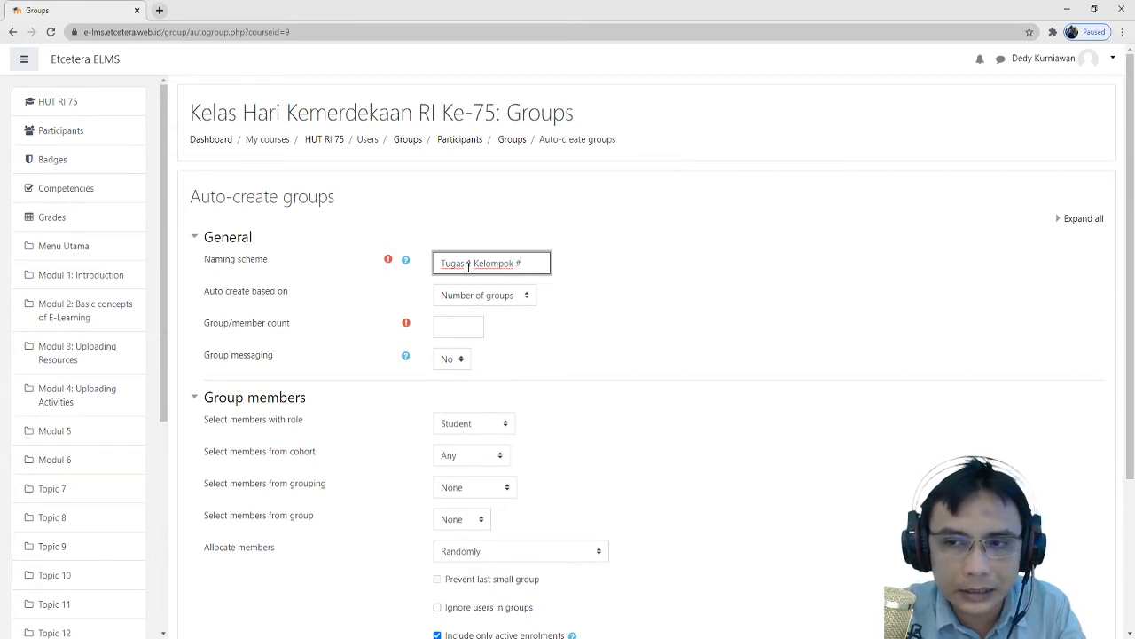
{"action": "key", "text": "BackSpace"}
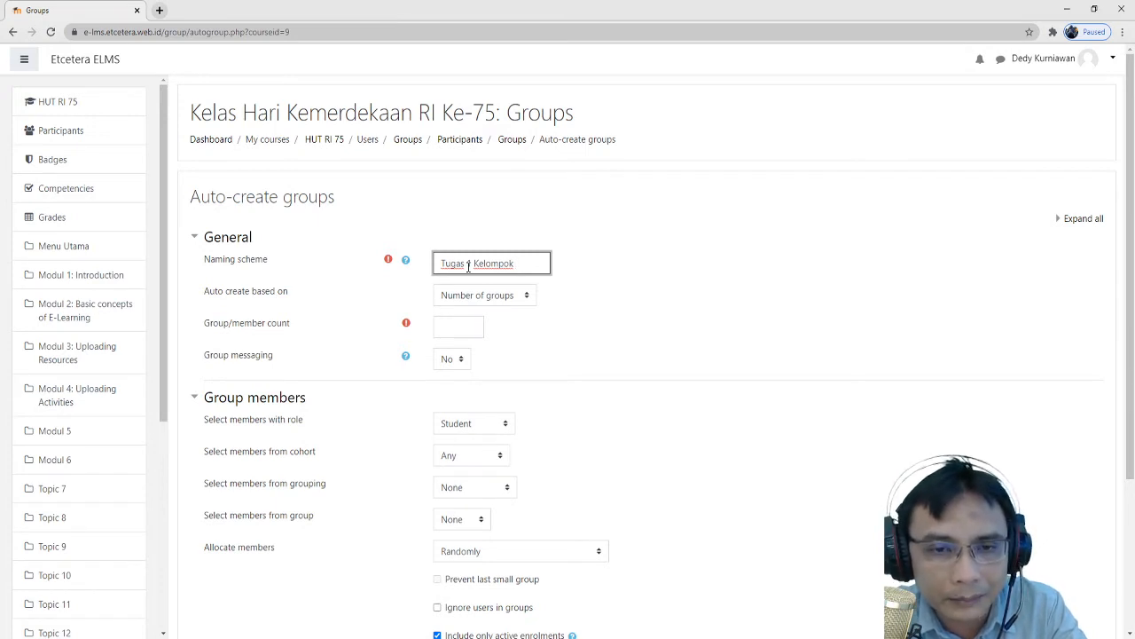
{"action": "type", "text": "@"}
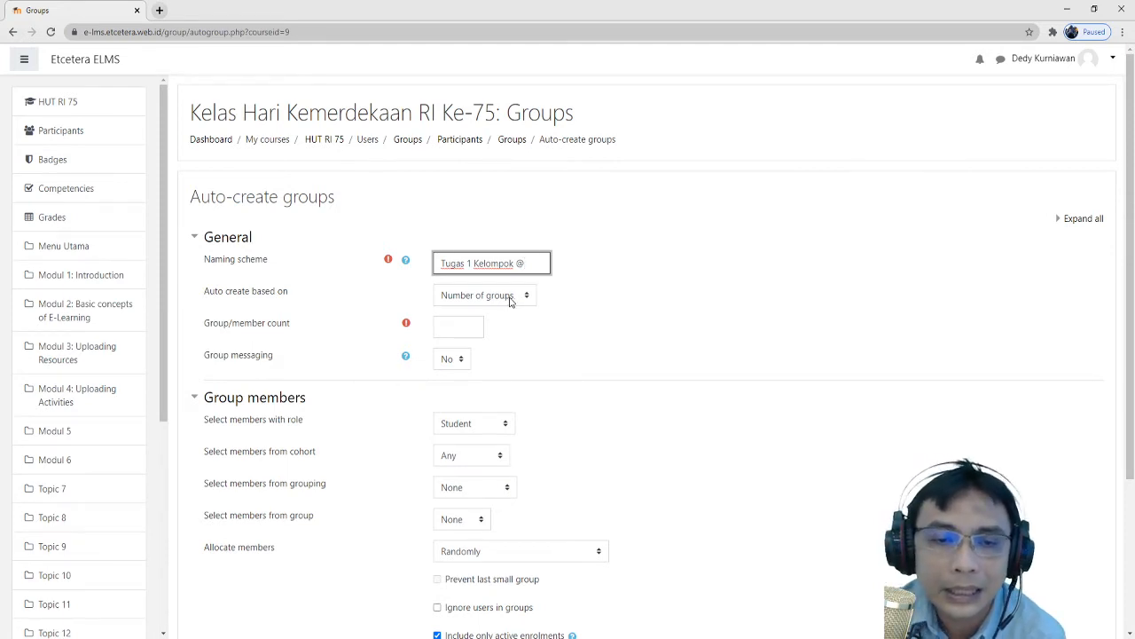
Base the automatic group creation on Members per group and set the group/member count to 2.
{"action": "left_click", "coordinate": [510, 298]}
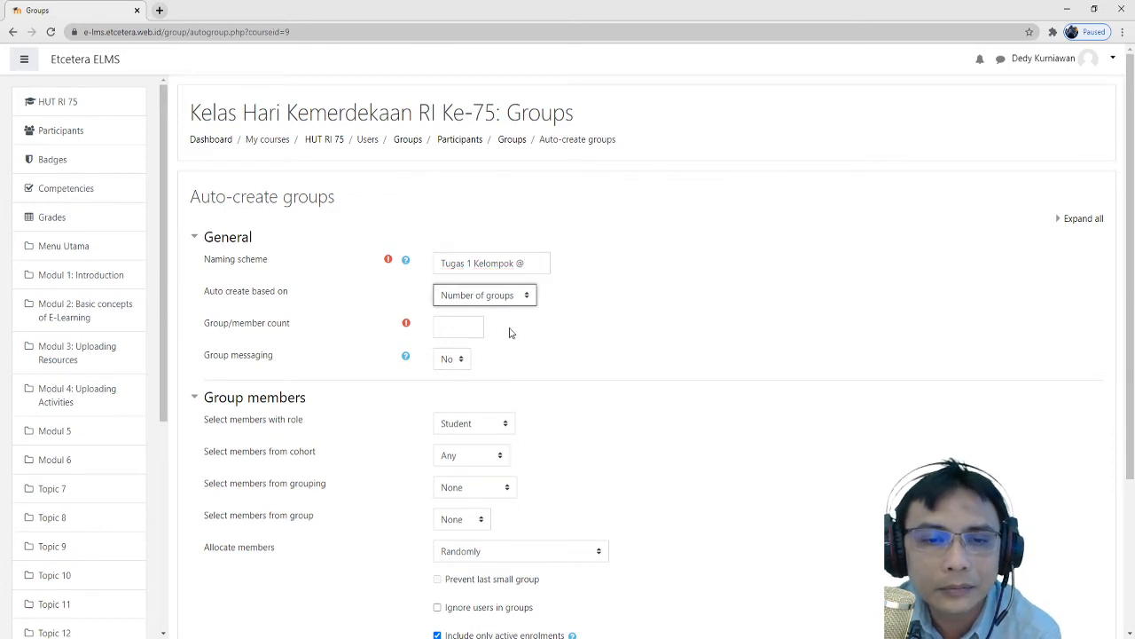
{"action": "left_click", "coordinate": [513, 334]}
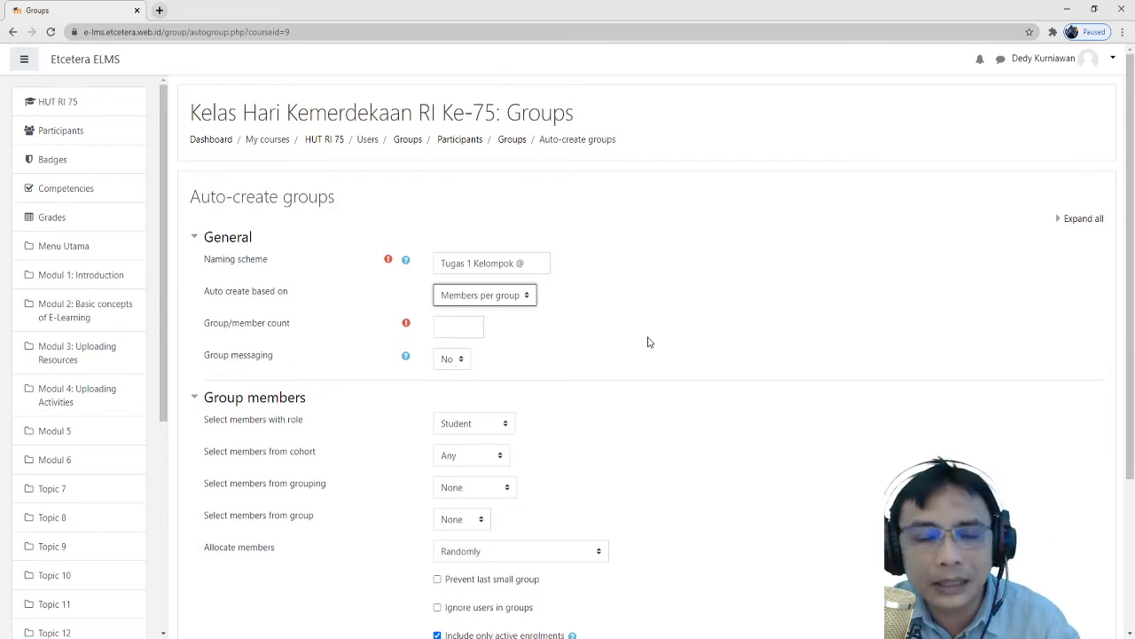
{"action": "left_click", "coordinate": [451, 328]}
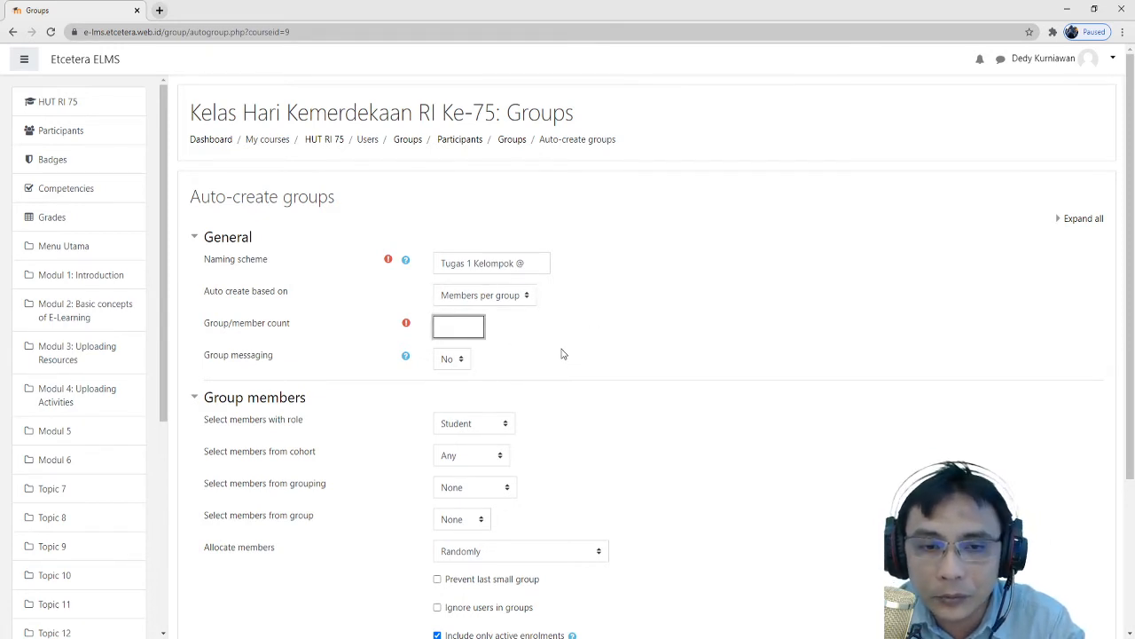
{"action": "type", "text": "3"}
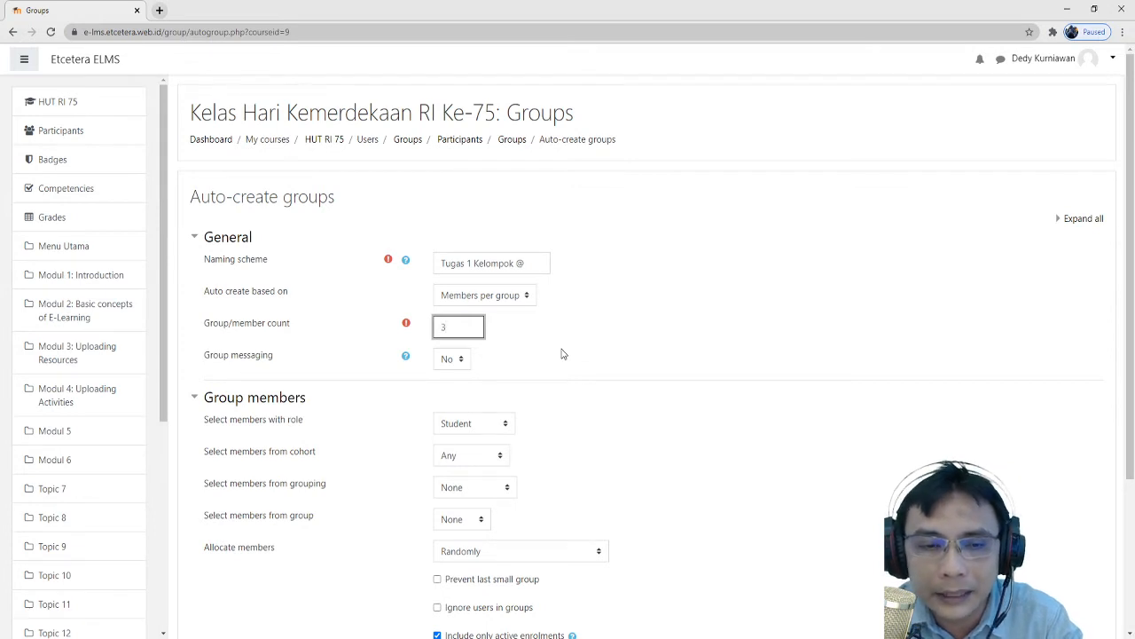
{"action": "scroll", "coordinate": [562, 354], "scroll_direction": "down", "scroll_amount": 1}
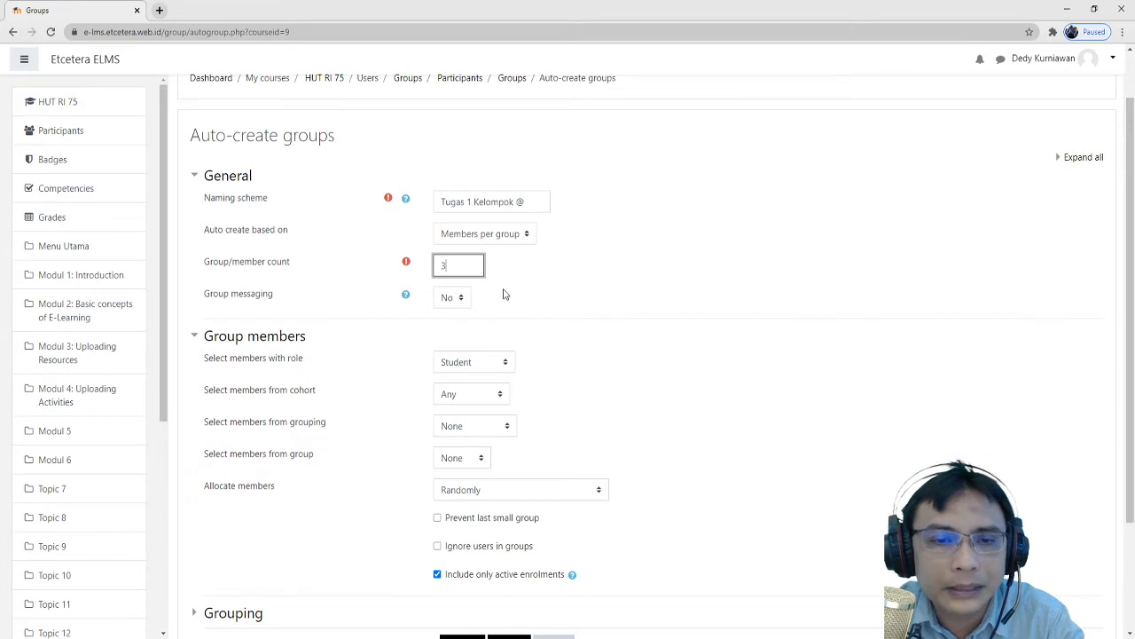
{"action": "key", "text": "BackSpace"}
{"action": "type", "text": "2"}
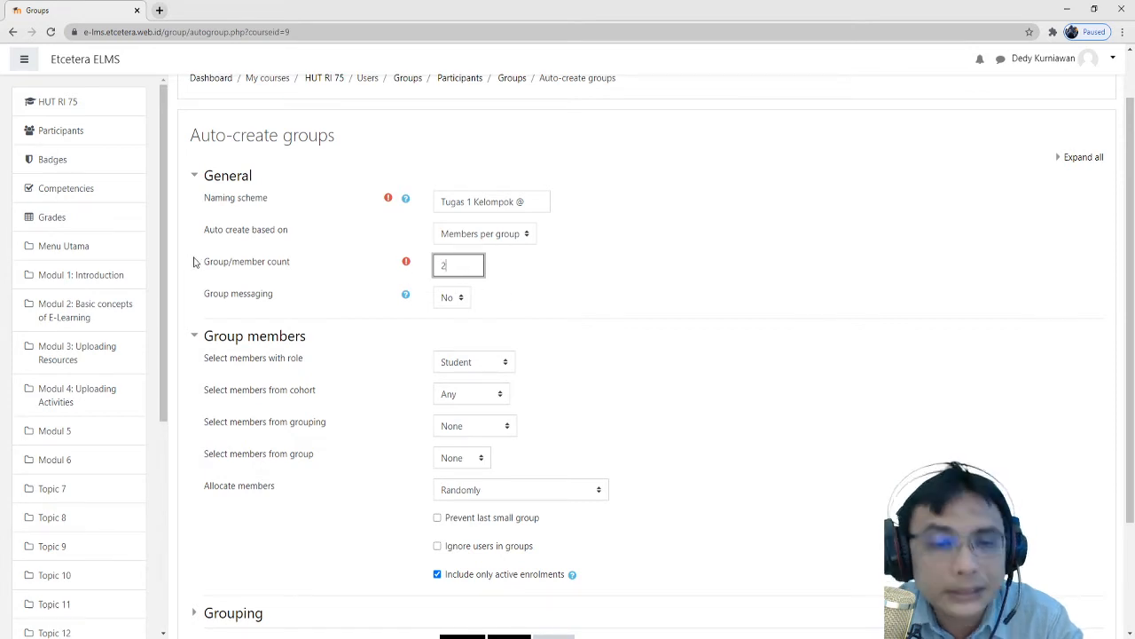
{"action": "left_click", "coordinate": [568, 298]}
Restrict the member selection for the auto-created groups to students from Group A.
{"action": "scroll", "coordinate": [569, 298], "scroll_direction": "down", "scroll_amount": 2}
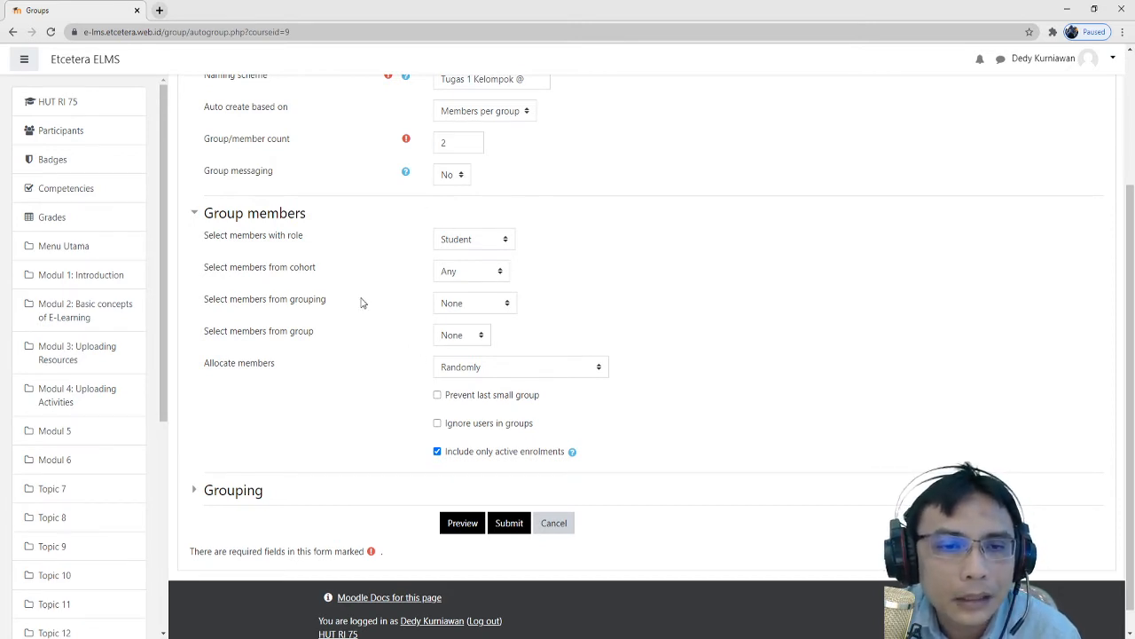
{"action": "left_click_drag", "start_coordinate": [326, 331], "coordinate": [204, 331]}
{"action": "left_click", "coordinate": [454, 340]}
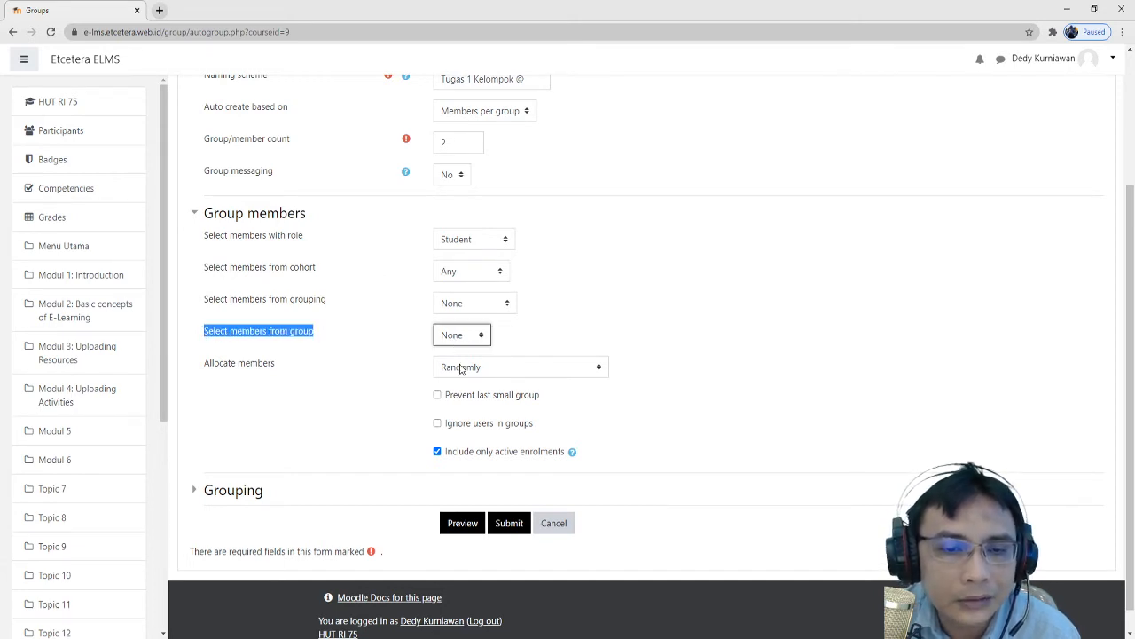
{"action": "left_click", "coordinate": [459, 363]}
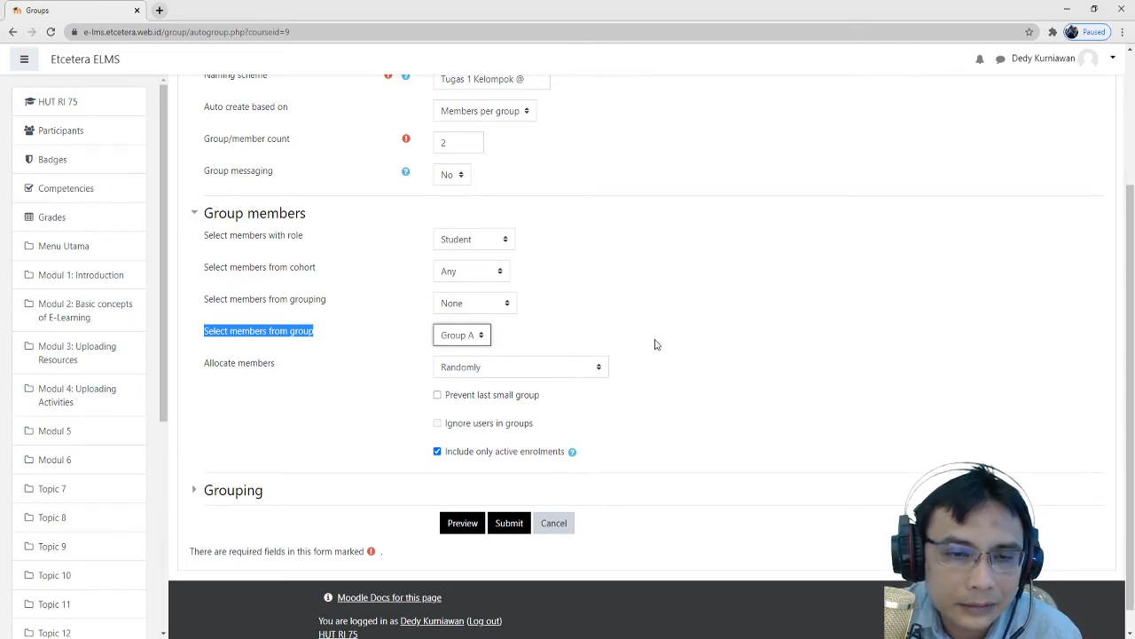
{"action": "left_click", "coordinate": [512, 338]}
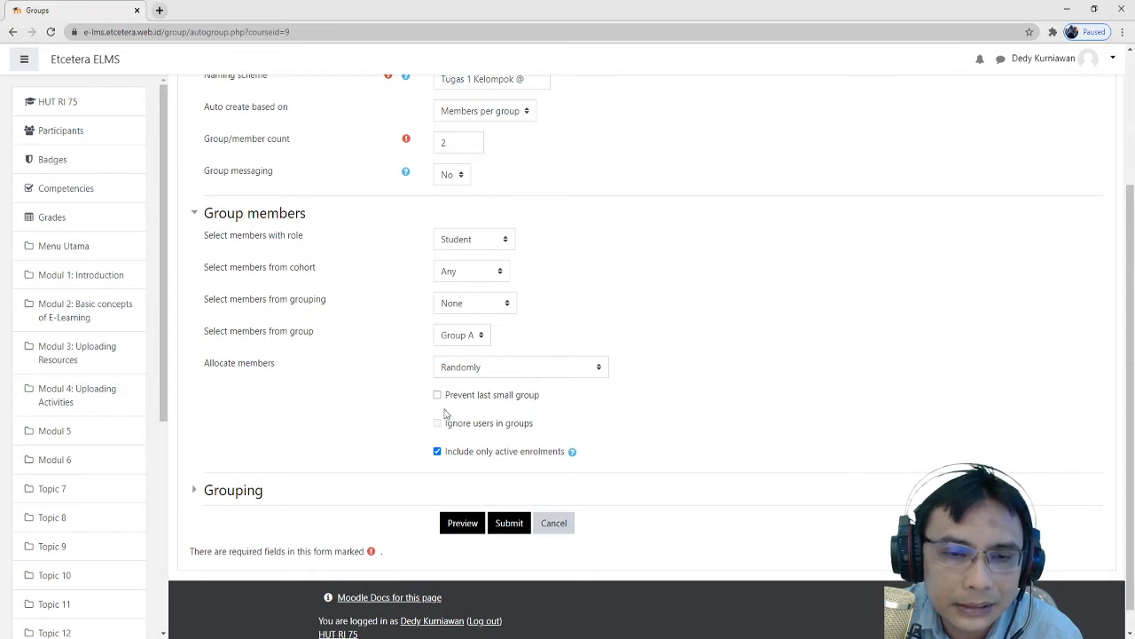
Reset the group from which members are selected to None in the auto-create groups form.
{"action": "left_click", "coordinate": [470, 337]}
{"action": "left_click", "coordinate": [472, 382]}
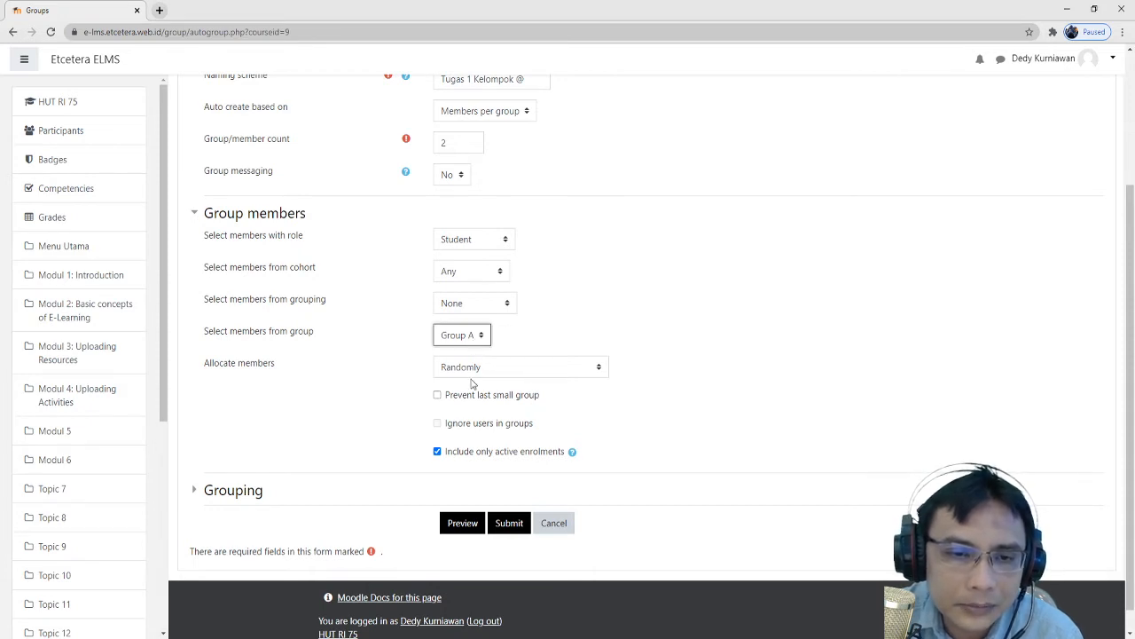
{"action": "left_click", "coordinate": [596, 334]}
{"action": "left_click", "coordinate": [463, 338]}
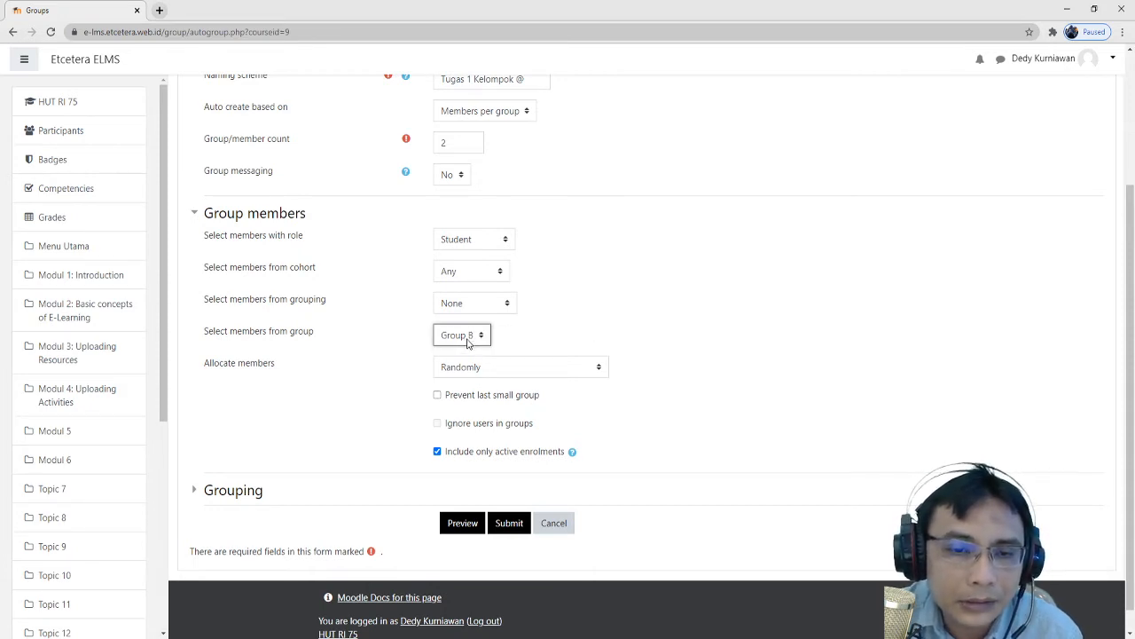
{"action": "left_click", "coordinate": [464, 355]}
{"action": "left_click", "coordinate": [610, 327]}
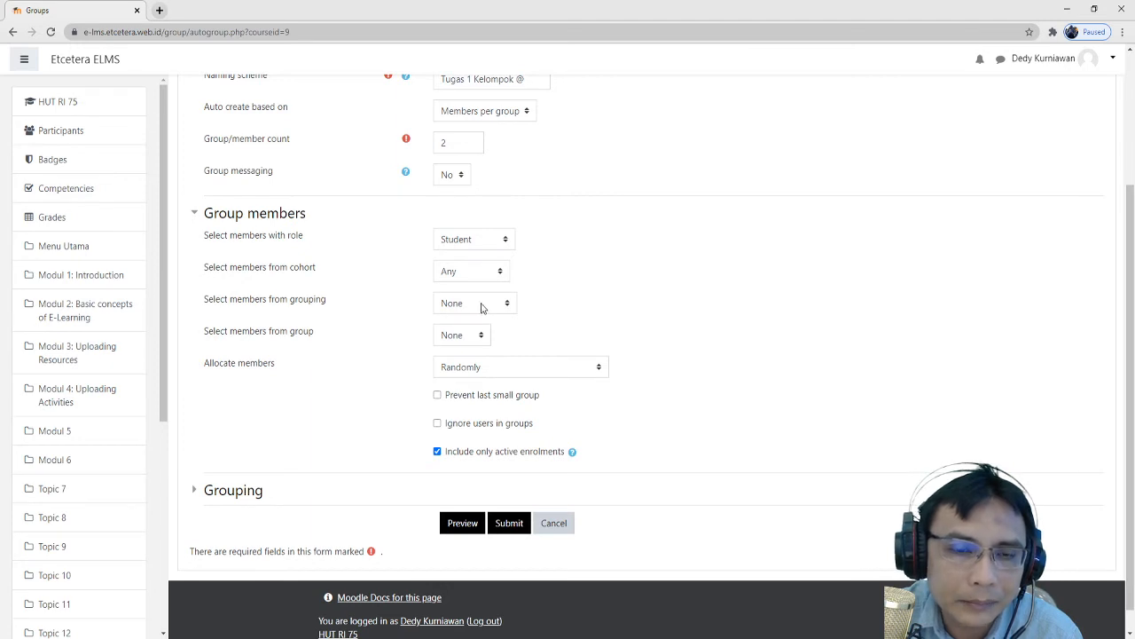
Restrict the member selection for the auto-created groups to the grouping Angkatan 2020.
{"action": "left_click_drag", "start_coordinate": [345, 301], "coordinate": [203, 300]}
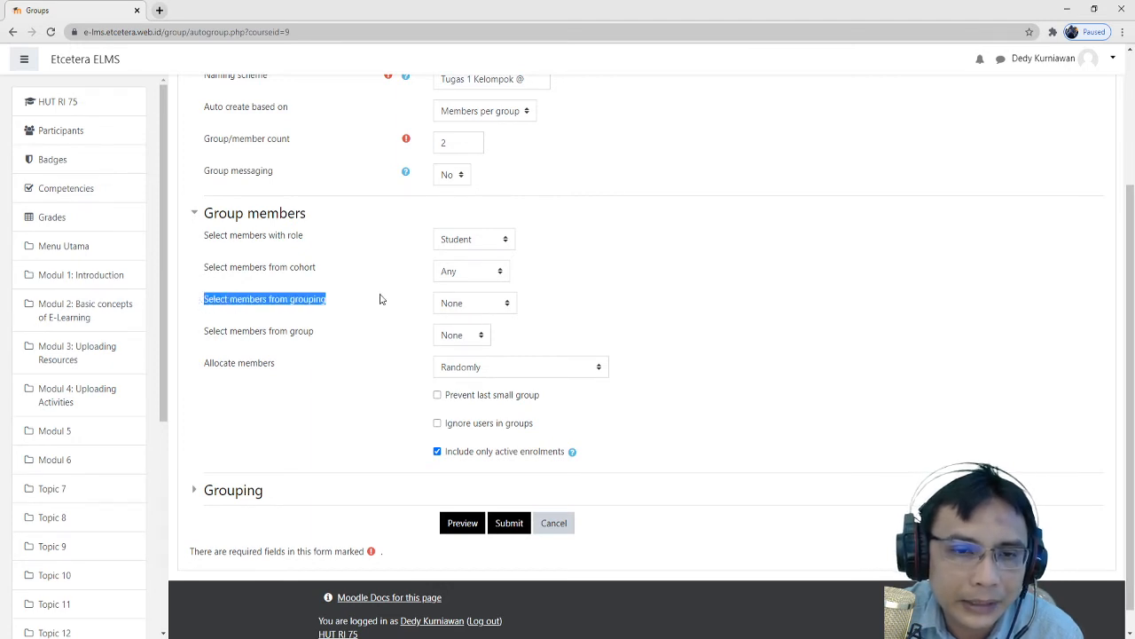
{"action": "left_click", "coordinate": [503, 308]}
{"action": "left_click", "coordinate": [501, 335]}
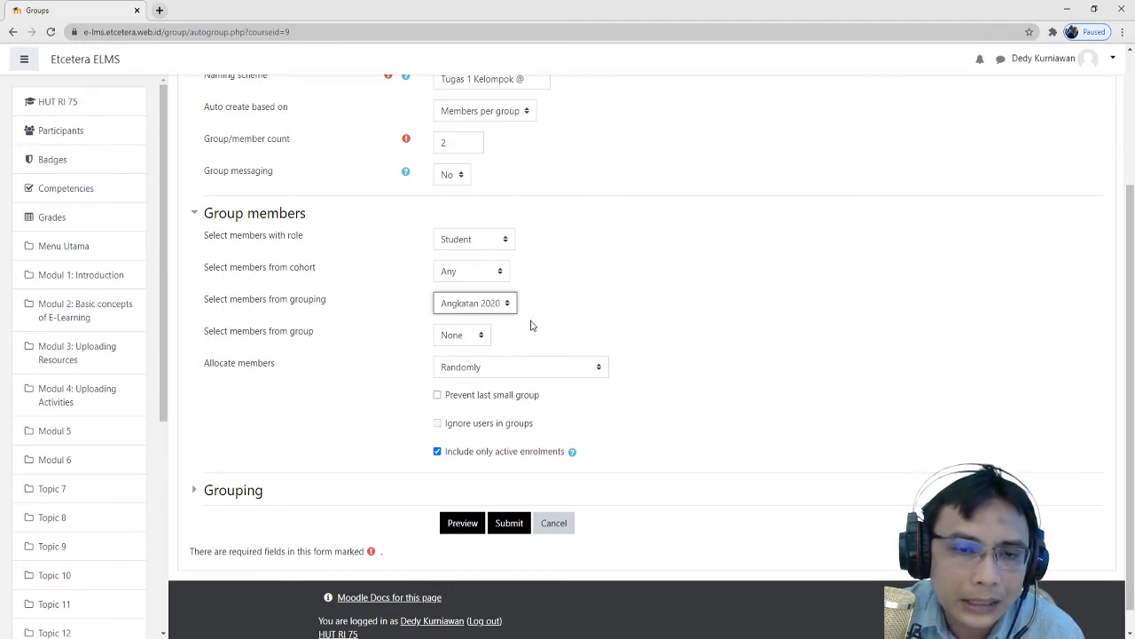
{"action": "left_click", "coordinate": [602, 314]}
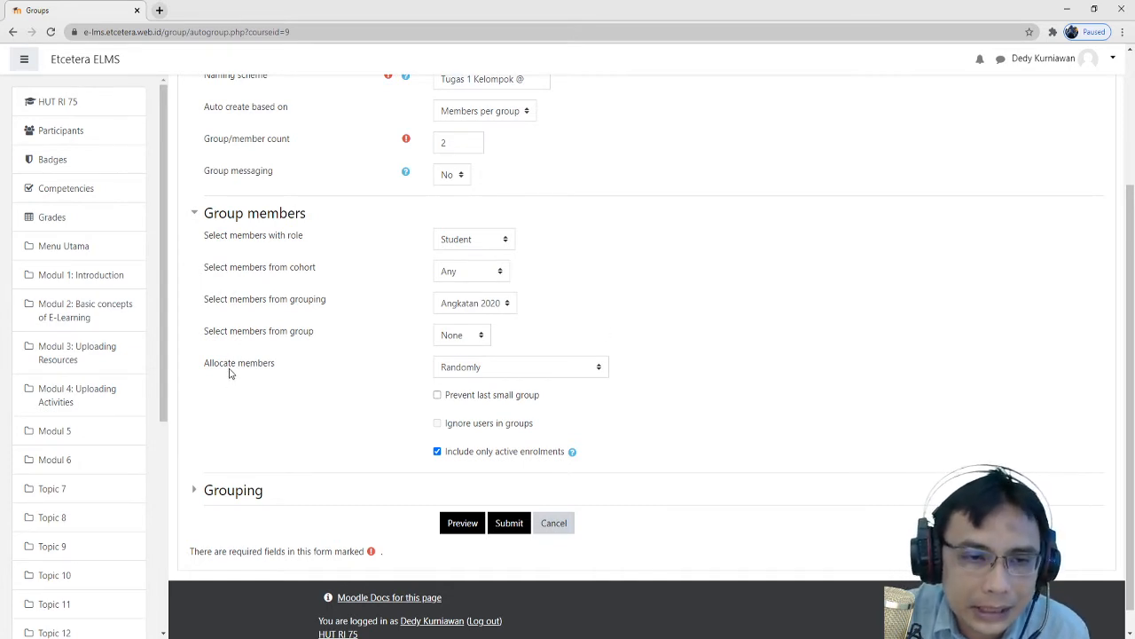
Examine the Allocate members choices and the options for selecting from a group and preventing a last small group.
{"action": "left_click", "coordinate": [559, 369]}
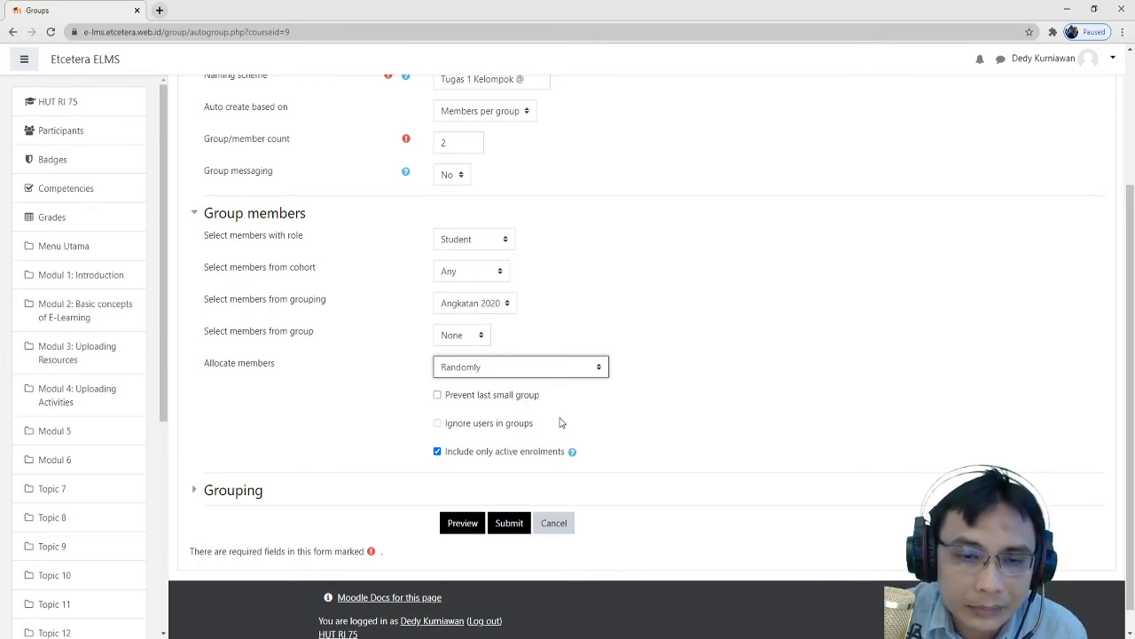
{"action": "left_click", "coordinate": [668, 365]}
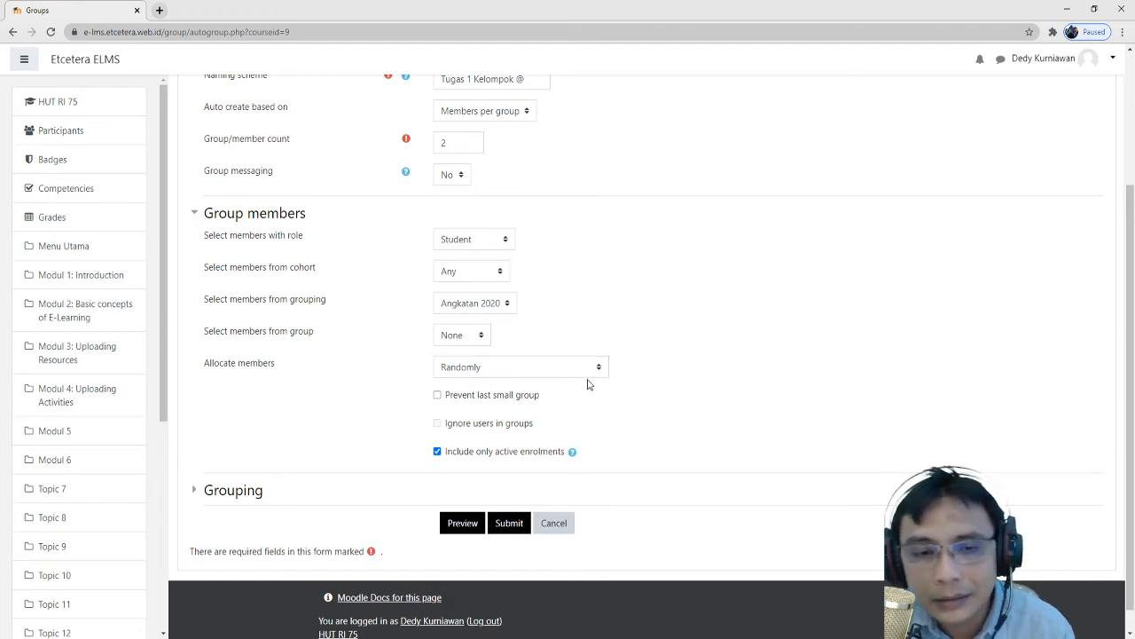
{"action": "left_click", "coordinate": [551, 365]}
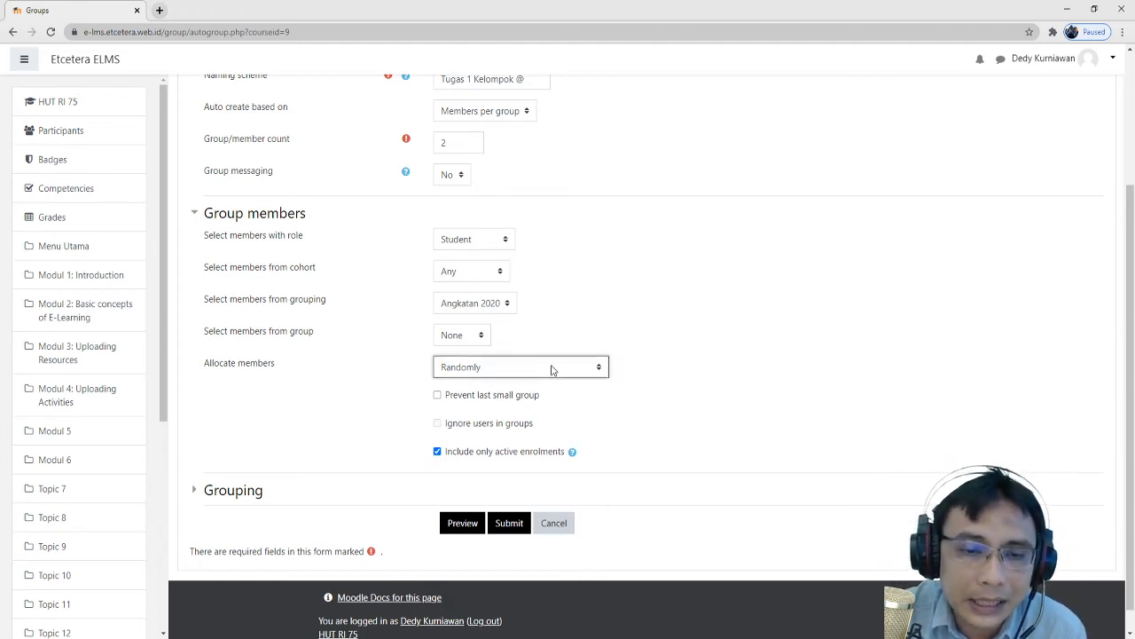
{"action": "left_click", "coordinate": [690, 334]}
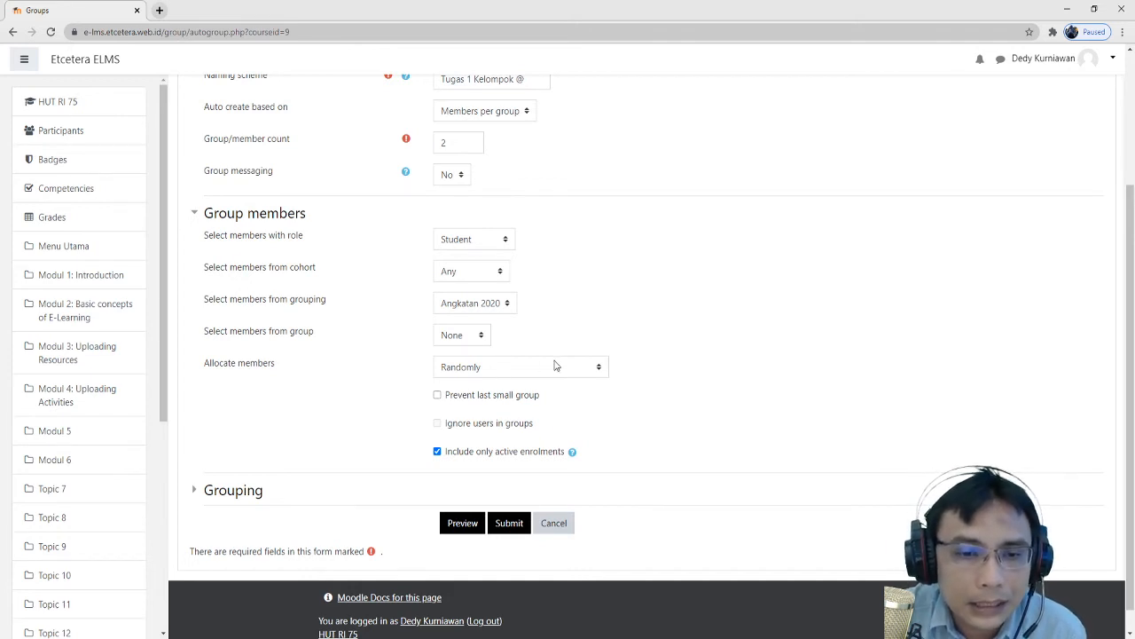
{"action": "left_click_drag", "start_coordinate": [324, 333], "coordinate": [253, 335]}
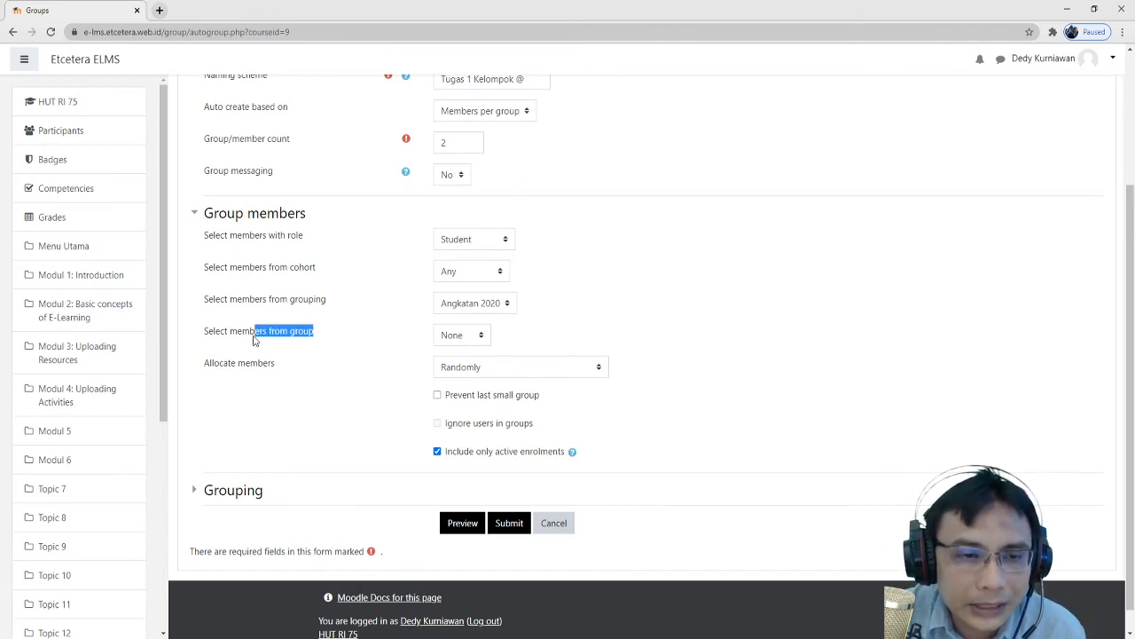
{"action": "left_click", "coordinate": [332, 360]}
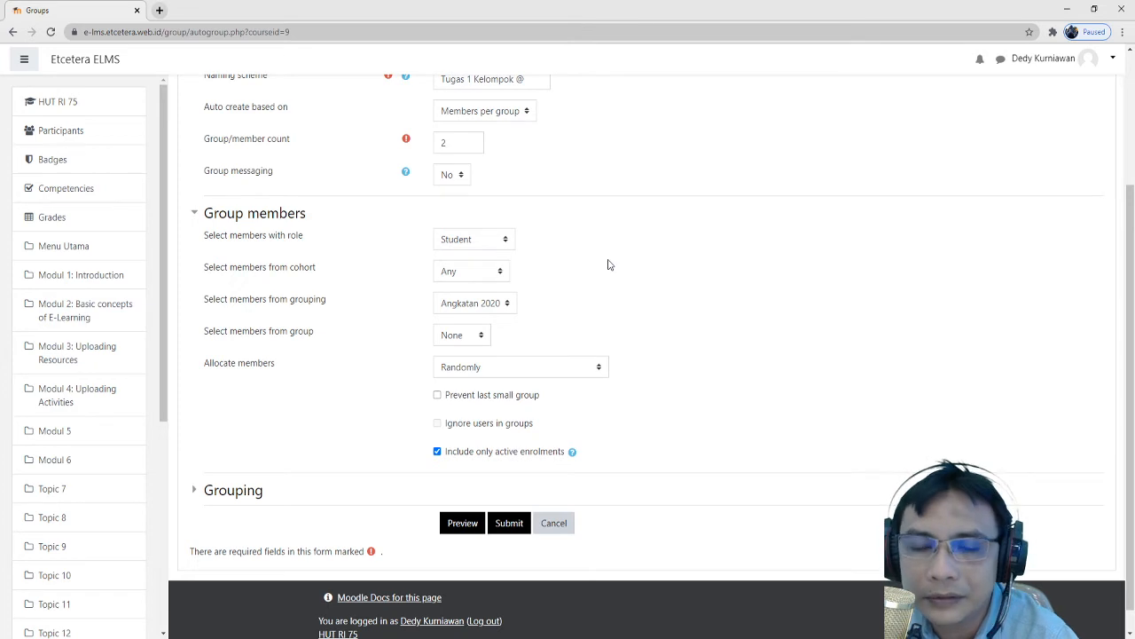
{"action": "scroll", "coordinate": [754, 353], "scroll_direction": "down", "scroll_amount": 1}
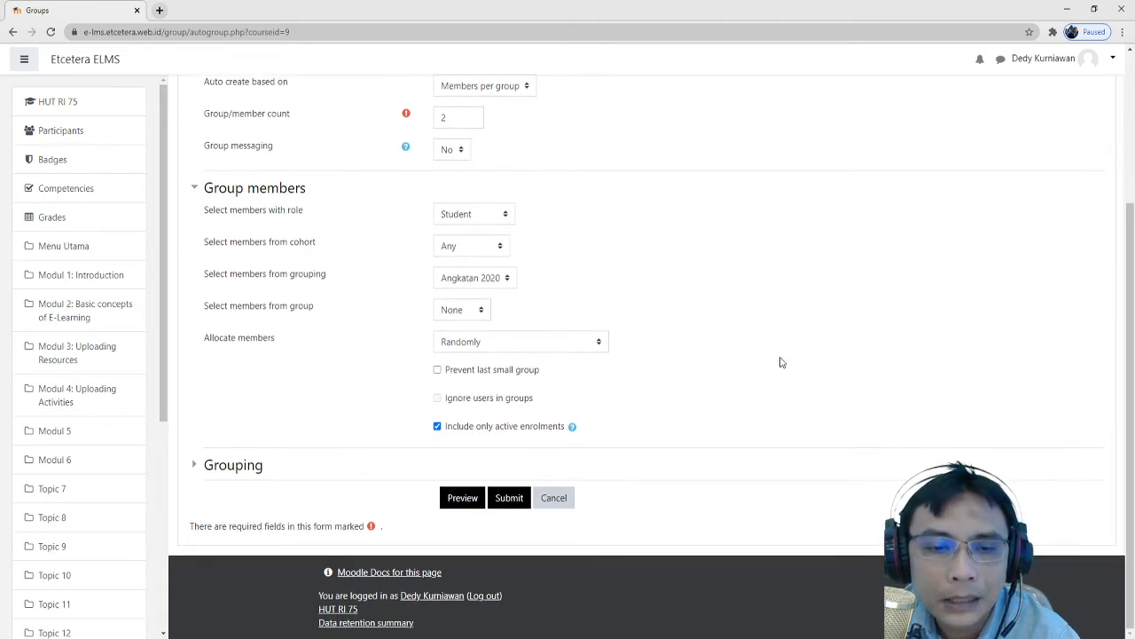
{"action": "left_click", "coordinate": [438, 371]}
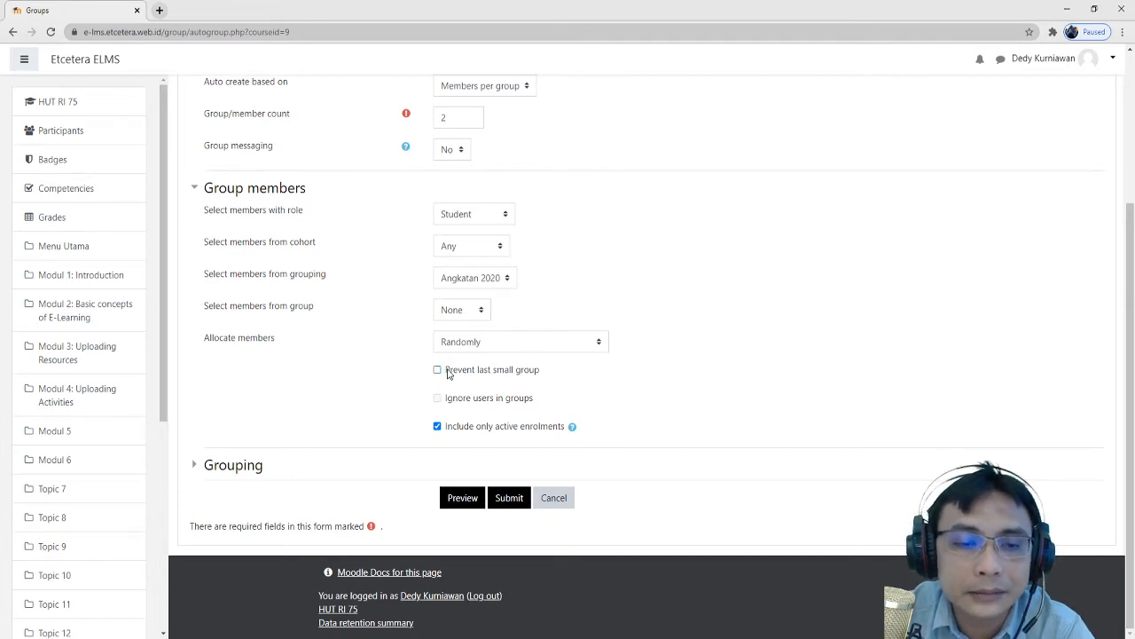
Assign the auto-created groups to a new grouping named "Tugas 1".
{"action": "left_click", "coordinate": [254, 466]}
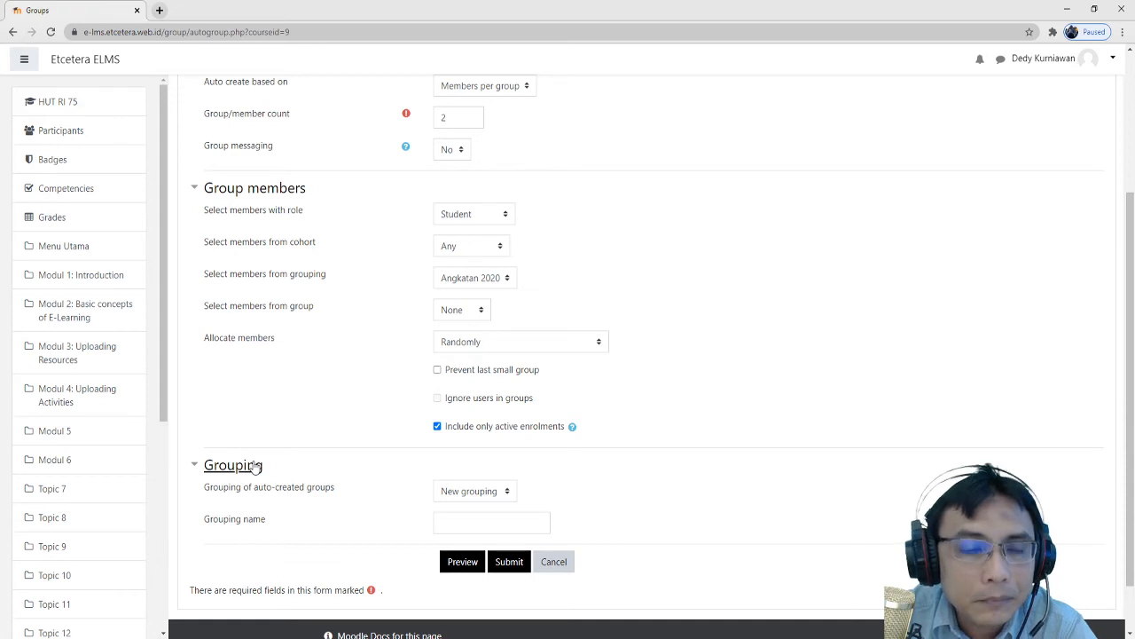
{"action": "scroll", "coordinate": [446, 439], "scroll_direction": "down", "scroll_amount": 1}
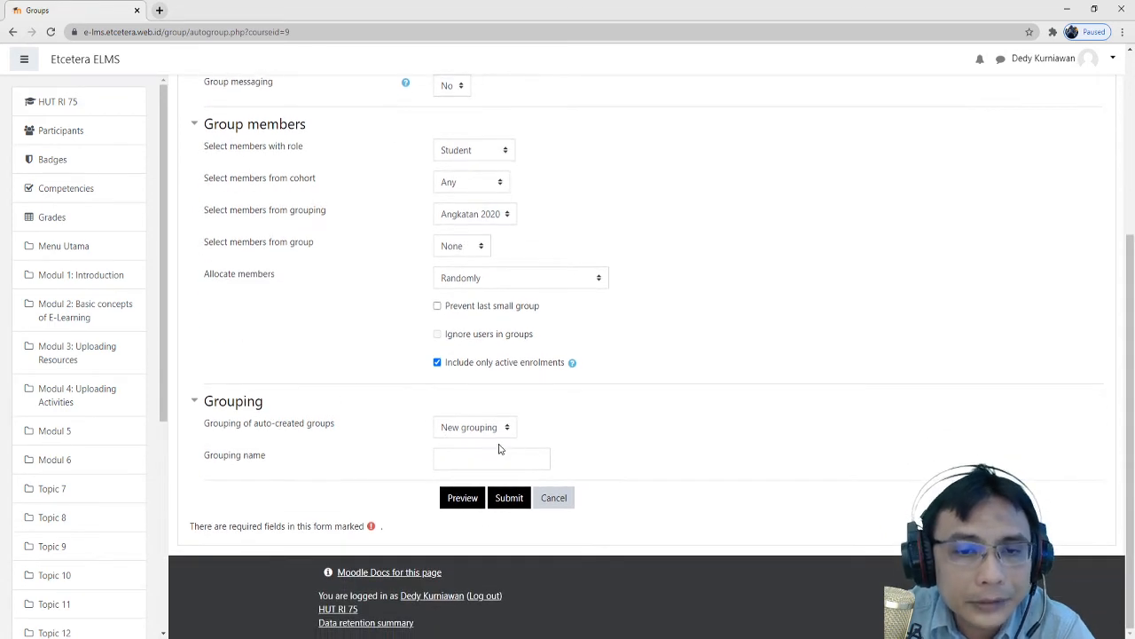
{"action": "scroll", "coordinate": [483, 235], "scroll_direction": "up", "scroll_amount": 1}
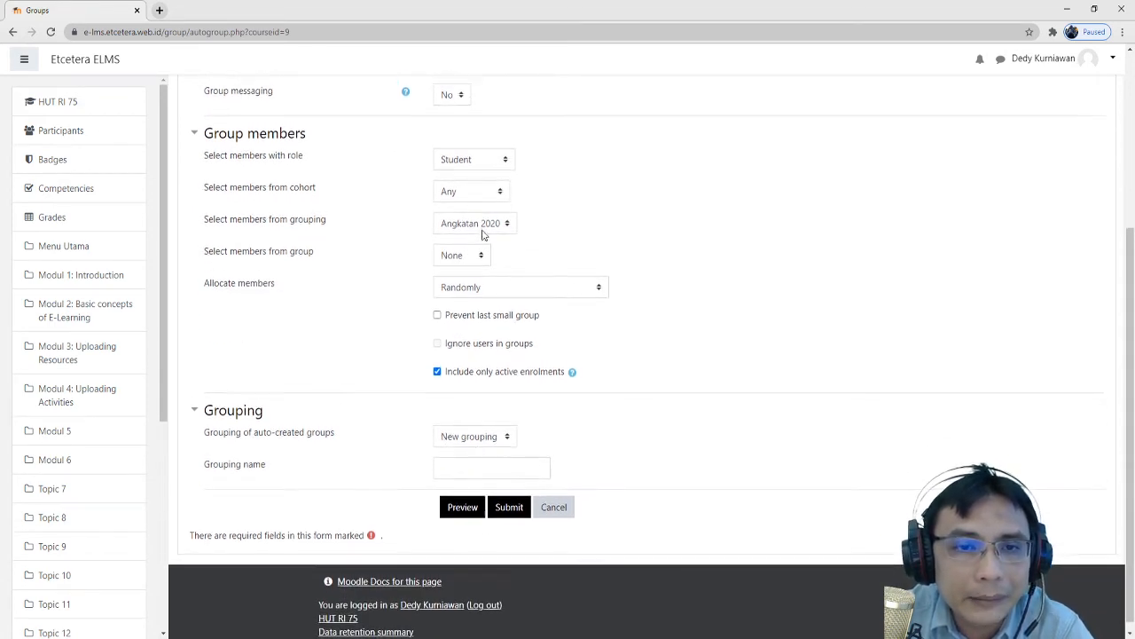
{"action": "scroll", "coordinate": [483, 235], "scroll_direction": "up", "scroll_amount": 2}
{"action": "scroll", "coordinate": [489, 257], "scroll_direction": "down", "scroll_amount": 3}
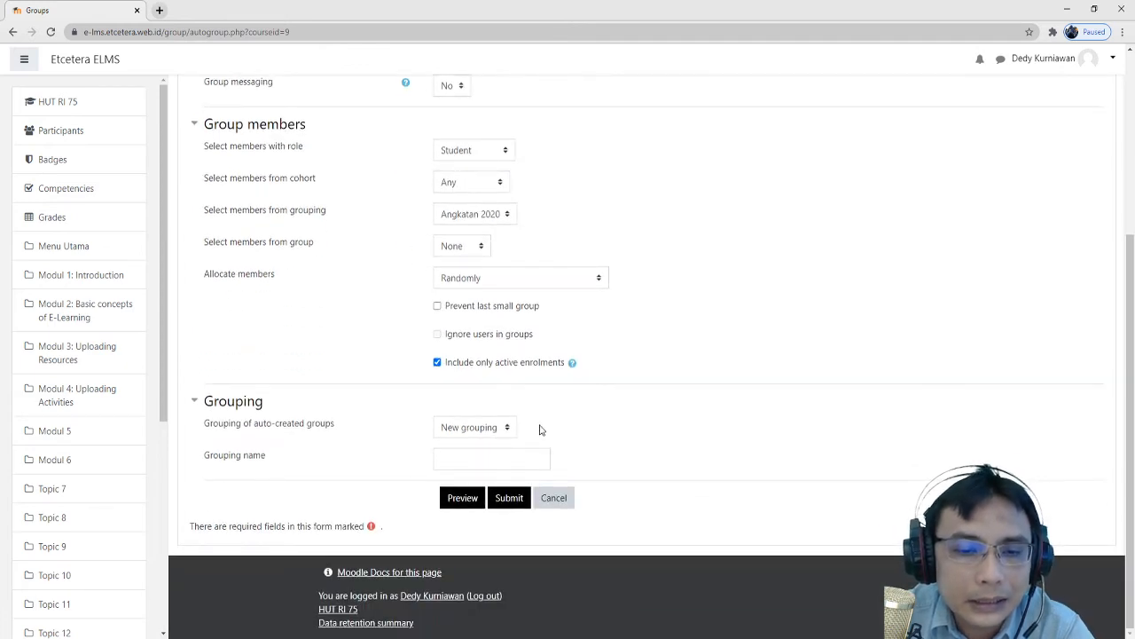
{"action": "left_click", "coordinate": [488, 431]}
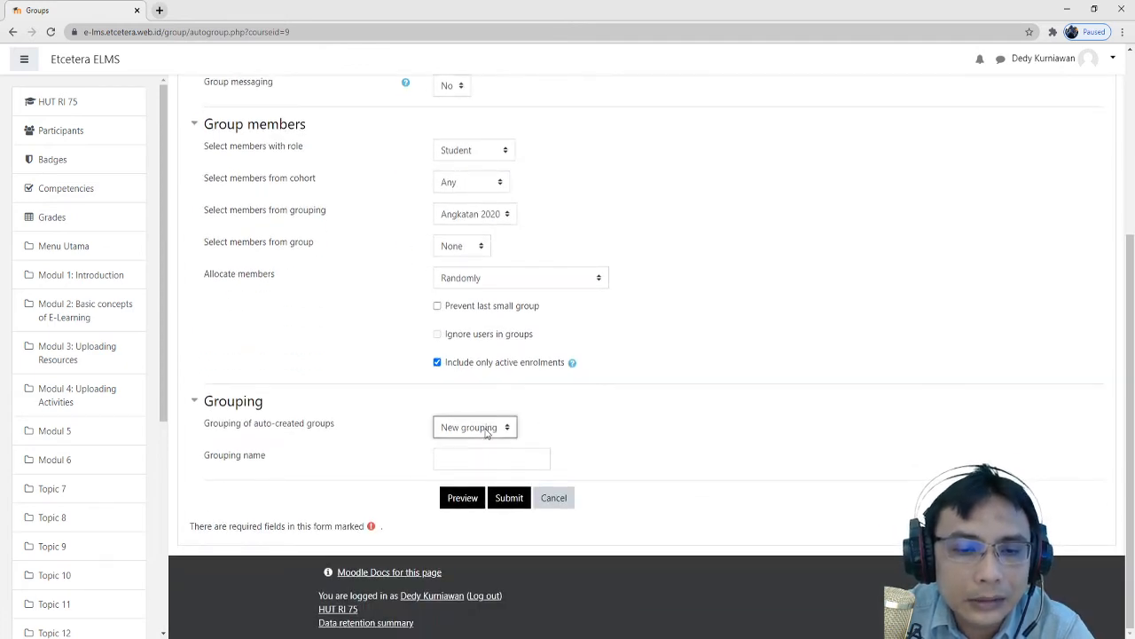
{"action": "left_click", "coordinate": [572, 430]}
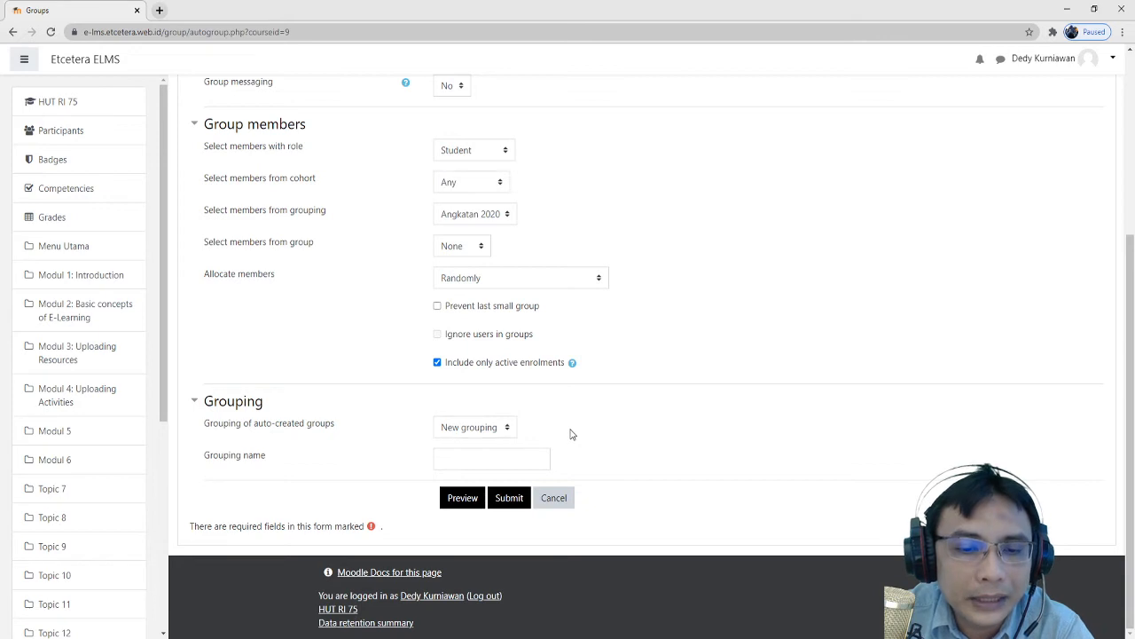
{"action": "left_click", "coordinate": [484, 427]}
{"action": "left_click", "coordinate": [510, 460]}
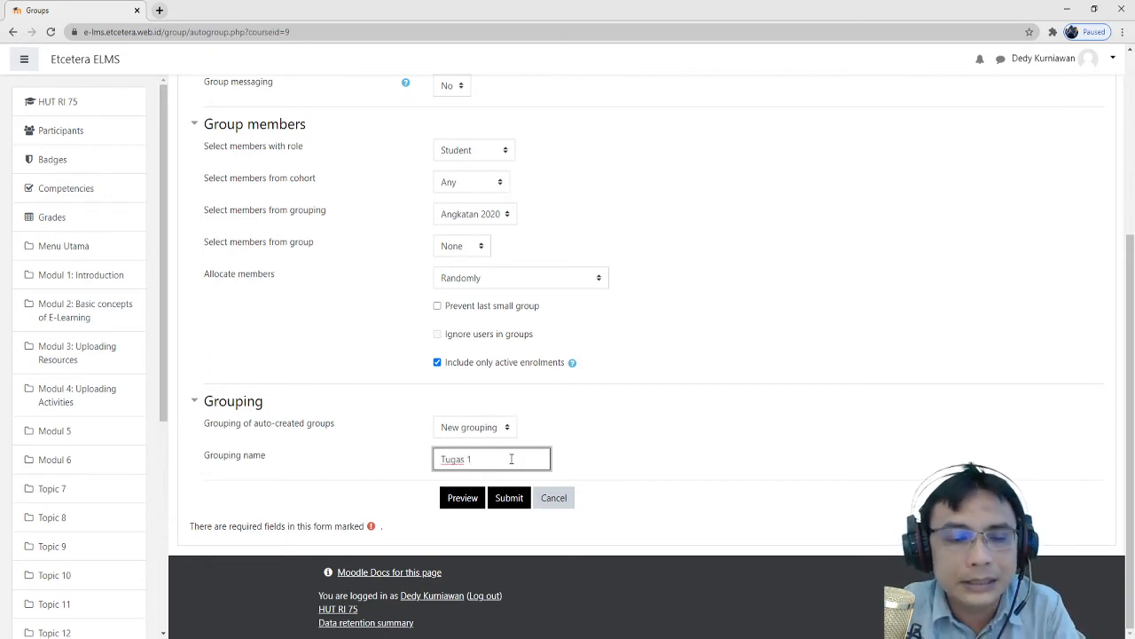
Shorten the naming scheme of the auto-created groups to "T1 @".
{"action": "scroll", "coordinate": [786, 115], "scroll_direction": "up", "scroll_amount": 5}
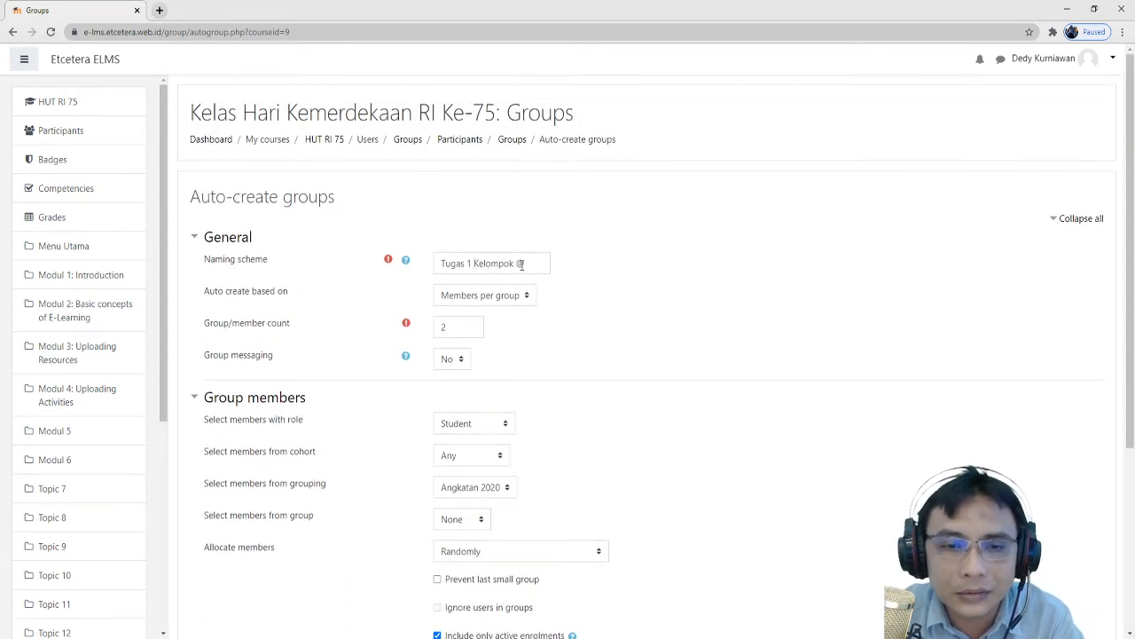
{"action": "scroll", "coordinate": [521, 264], "scroll_direction": "down", "scroll_amount": 2}
{"action": "scroll", "coordinate": [470, 169], "scroll_direction": "up", "scroll_amount": 2}
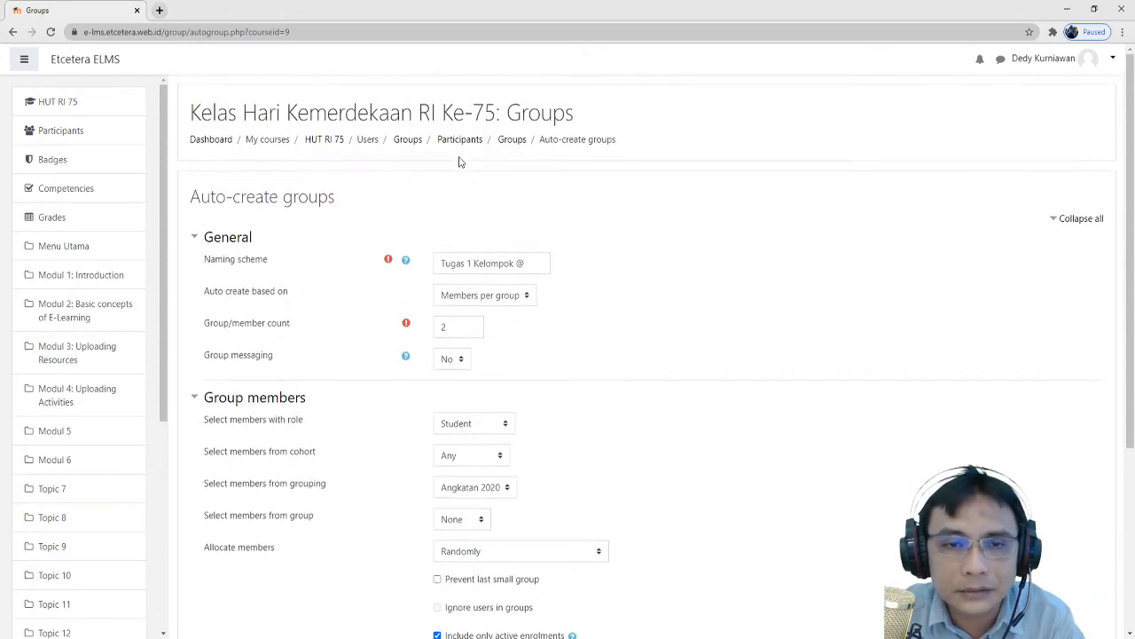
{"action": "left_click_drag", "start_coordinate": [472, 261], "coordinate": [396, 260]}
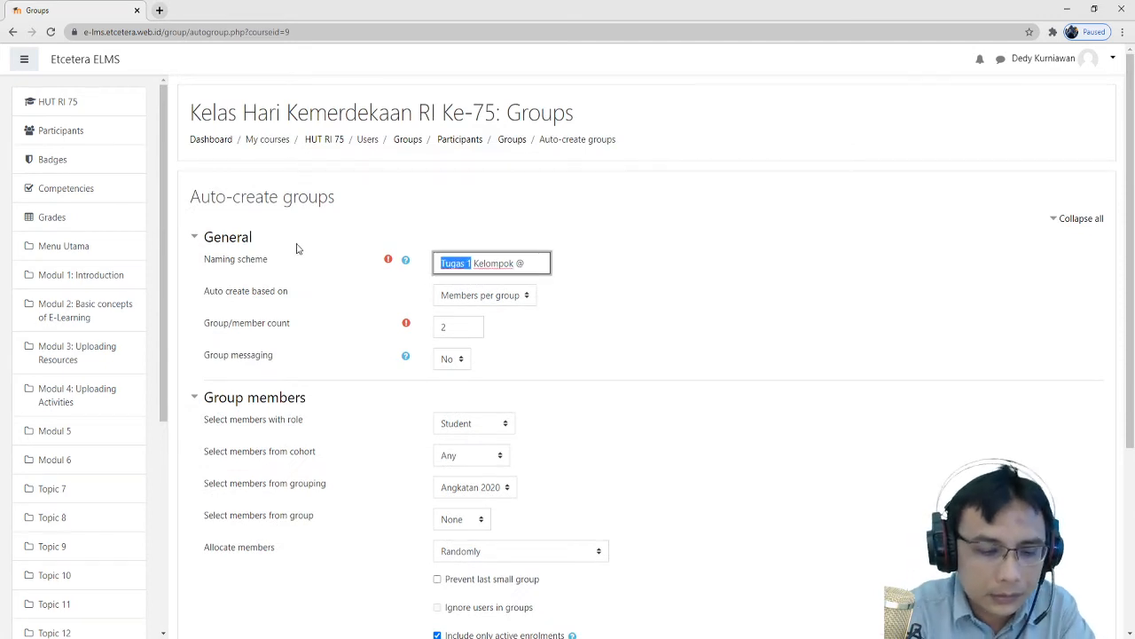
{"action": "type", "text": "T1"}
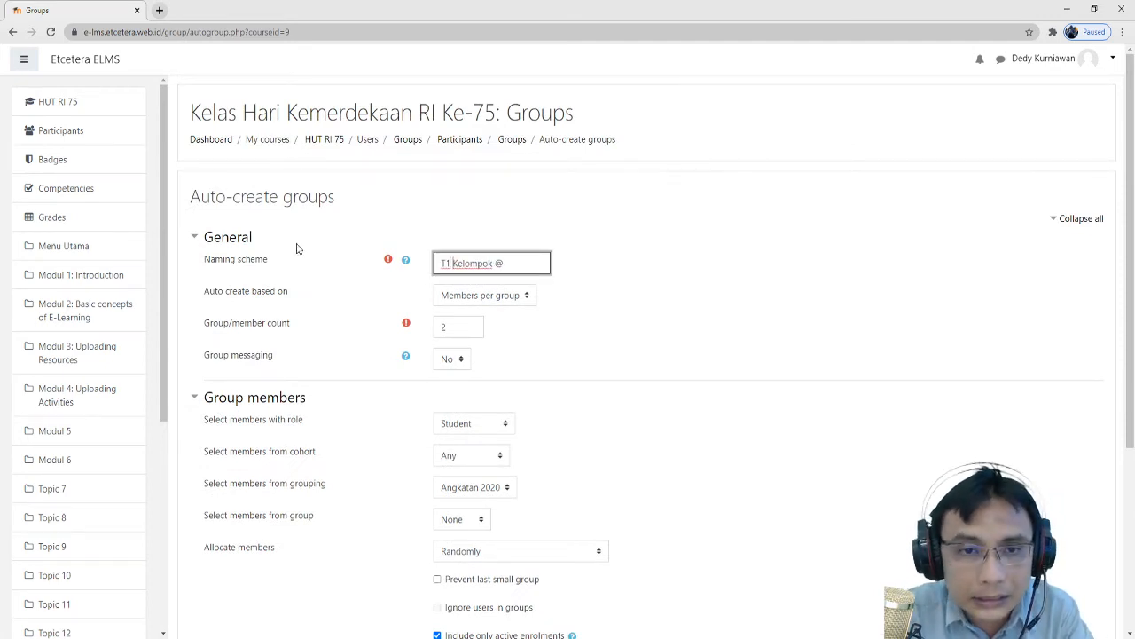
{"action": "key", "text": "ctrl+shift+Right"}
{"action": "key", "text": "BackSpace"}
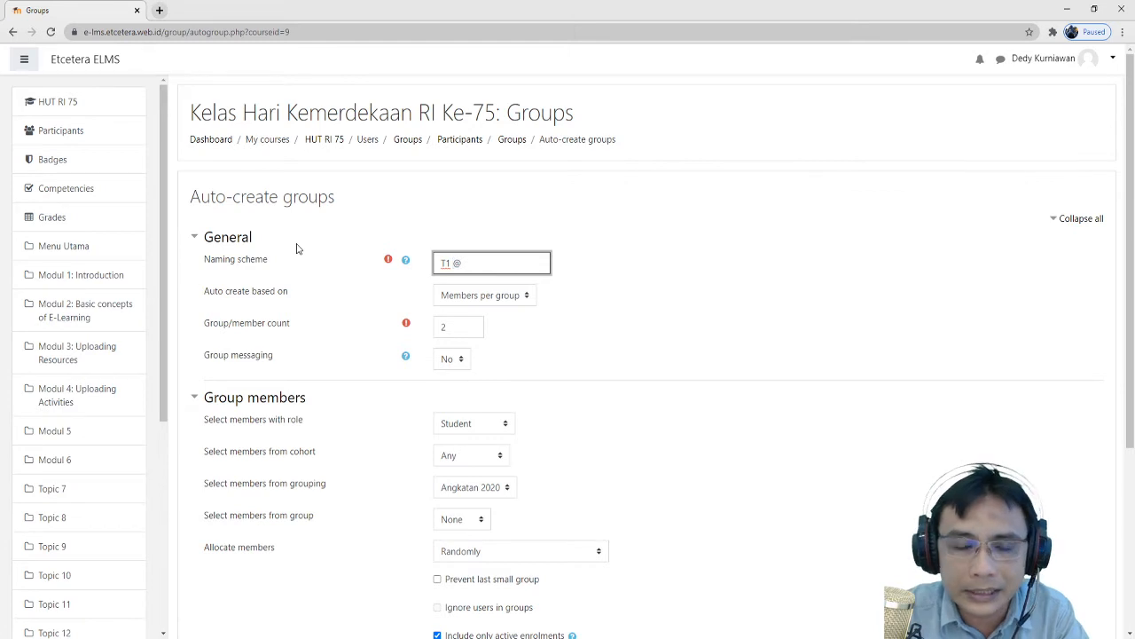
Review the auto-create groups settings and submit the form to create the groups.
{"action": "scroll", "coordinate": [612, 287], "scroll_direction": "down", "scroll_amount": 2}
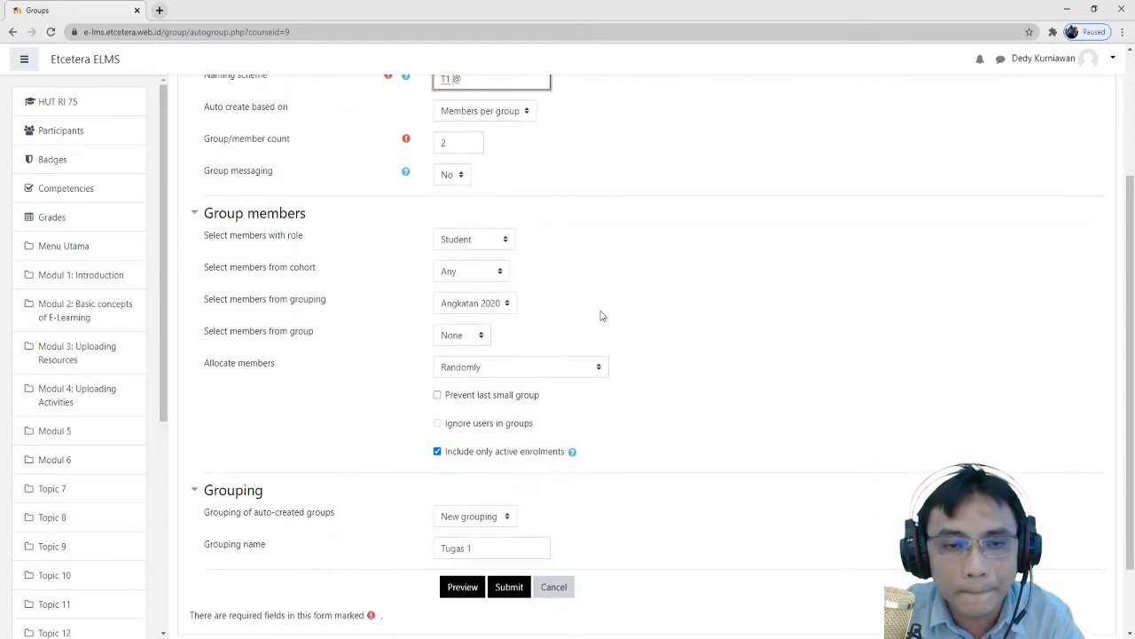
{"action": "scroll", "coordinate": [496, 258], "scroll_direction": "up", "scroll_amount": 1}
{"action": "scroll", "coordinate": [491, 221], "scroll_direction": "down", "scroll_amount": 2}
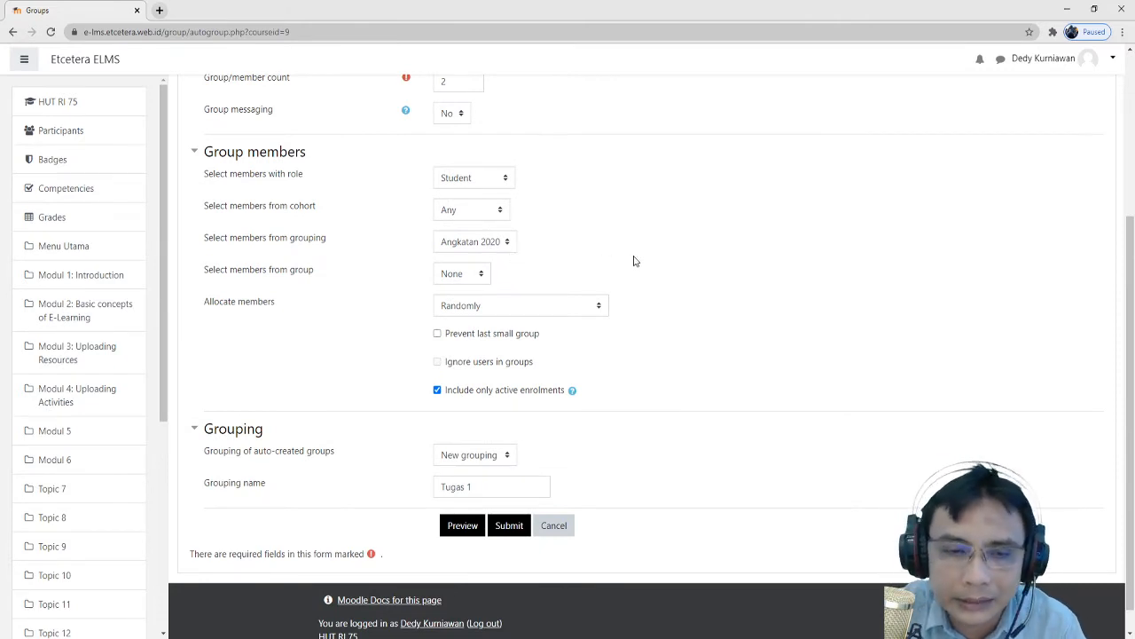
{"action": "left_click", "coordinate": [518, 527]}
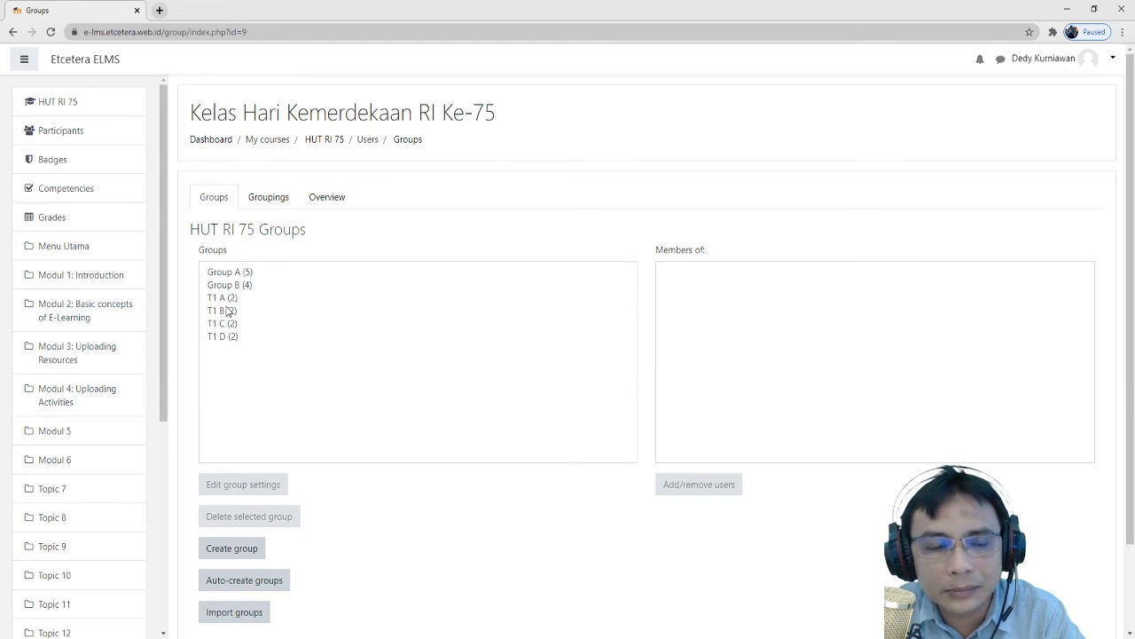
Examine the members of each auto-created group from T1 A to T1 D.
{"action": "left_click", "coordinate": [228, 299]}
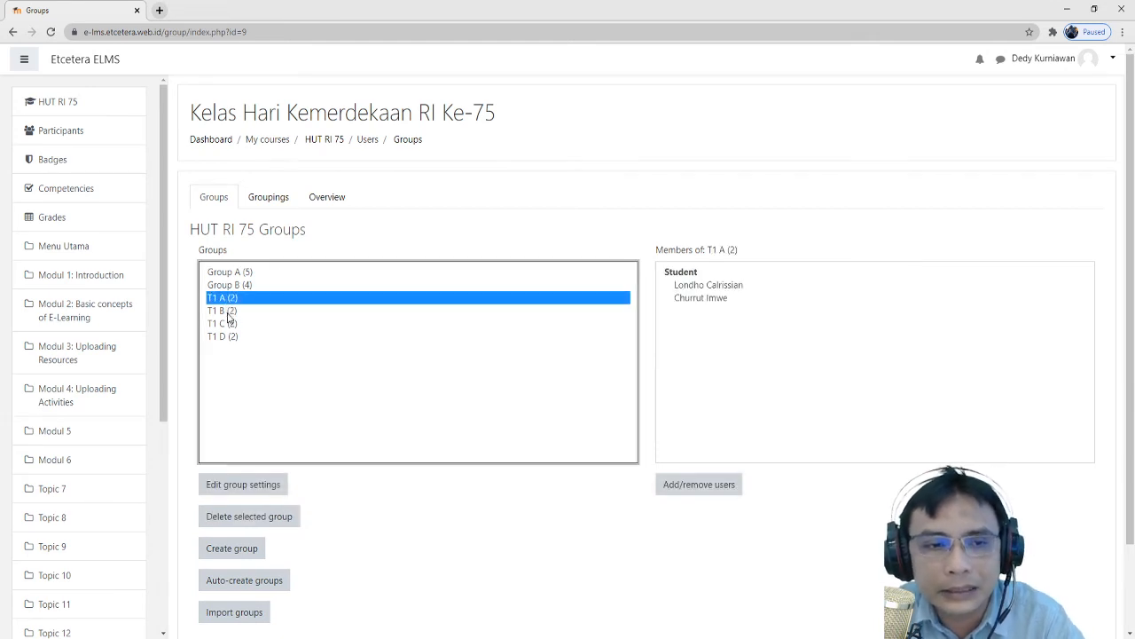
{"action": "left_click", "coordinate": [227, 311]}
{"action": "left_click", "coordinate": [229, 324]}
{"action": "left_click", "coordinate": [230, 337]}
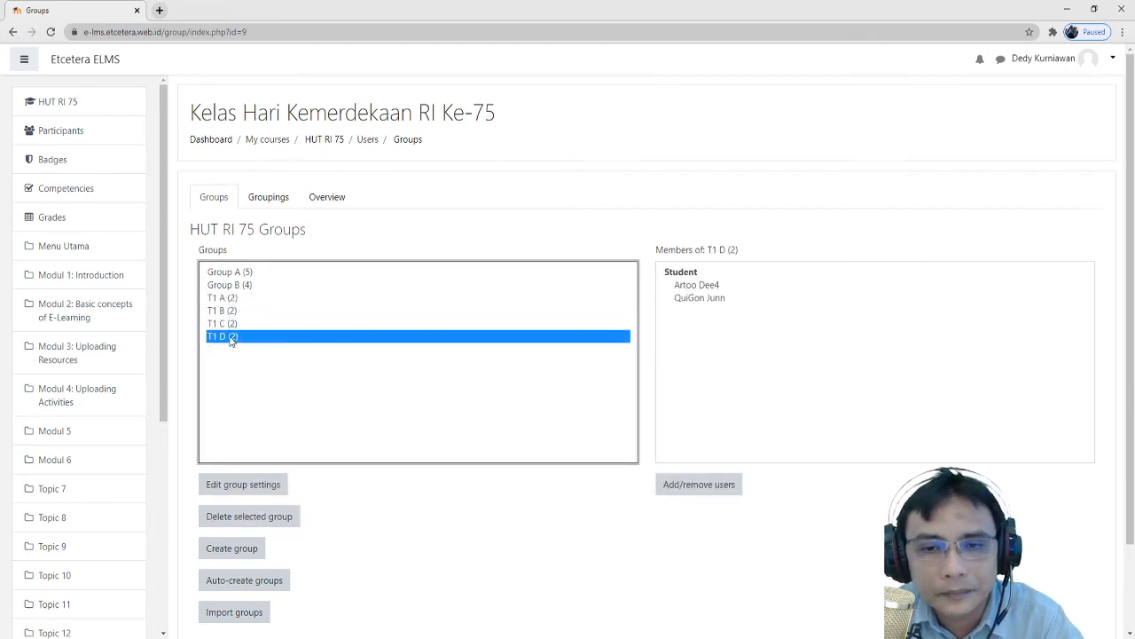
{"action": "left_click", "coordinate": [229, 300]}
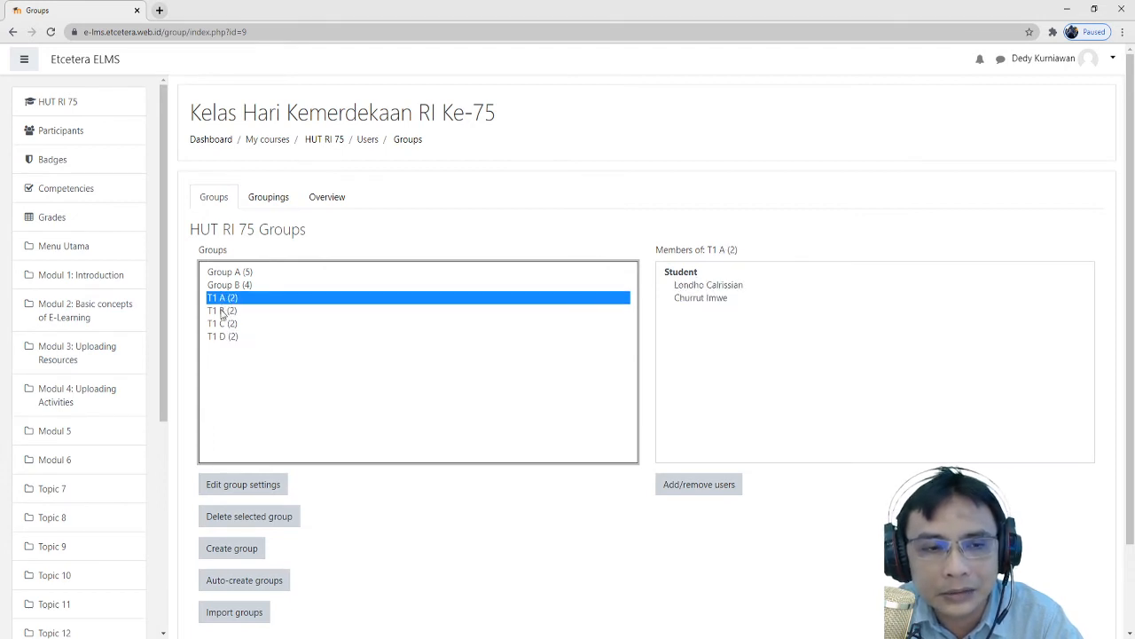
{"action": "left_click", "coordinate": [222, 311]}
{"action": "left_click", "coordinate": [223, 324]}
{"action": "left_click", "coordinate": [224, 338]}
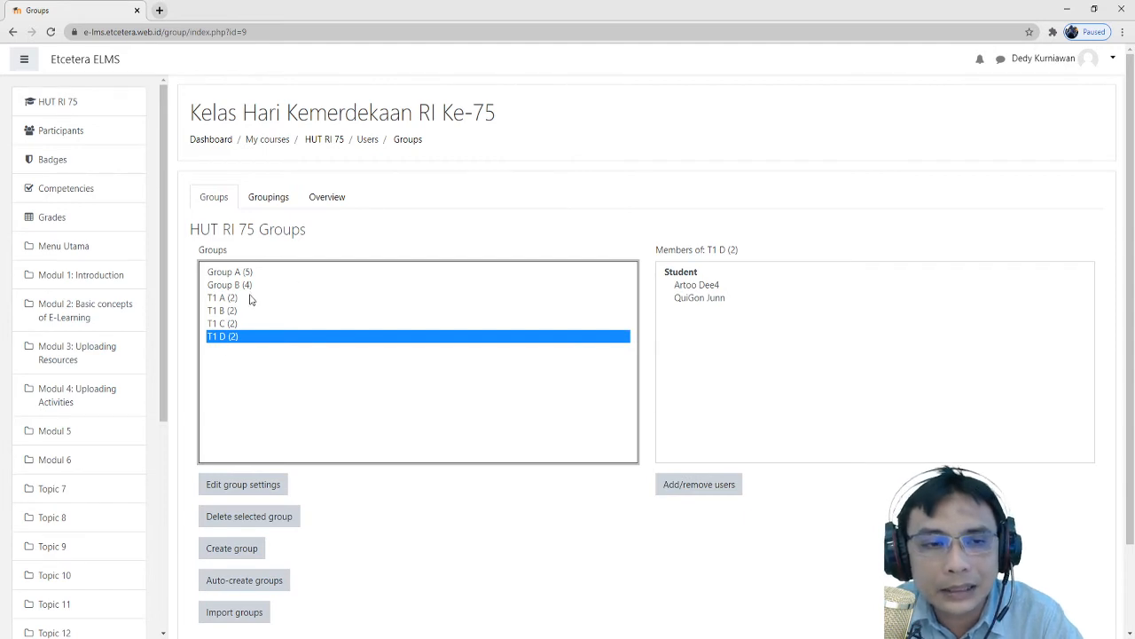
Leave the groups page and return to the HUT RI 75 course page.
{"action": "scroll", "coordinate": [274, 441], "scroll_direction": "down", "scroll_amount": 2}
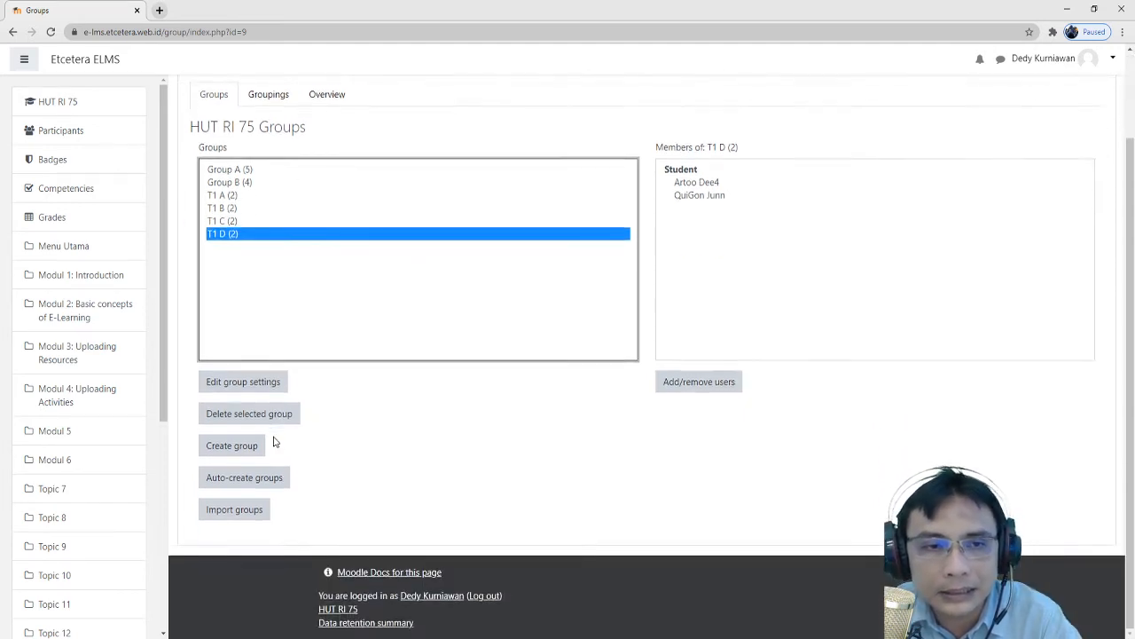
{"action": "scroll", "coordinate": [354, 213], "scroll_direction": "up", "scroll_amount": 2}
{"action": "left_click", "coordinate": [323, 140]}
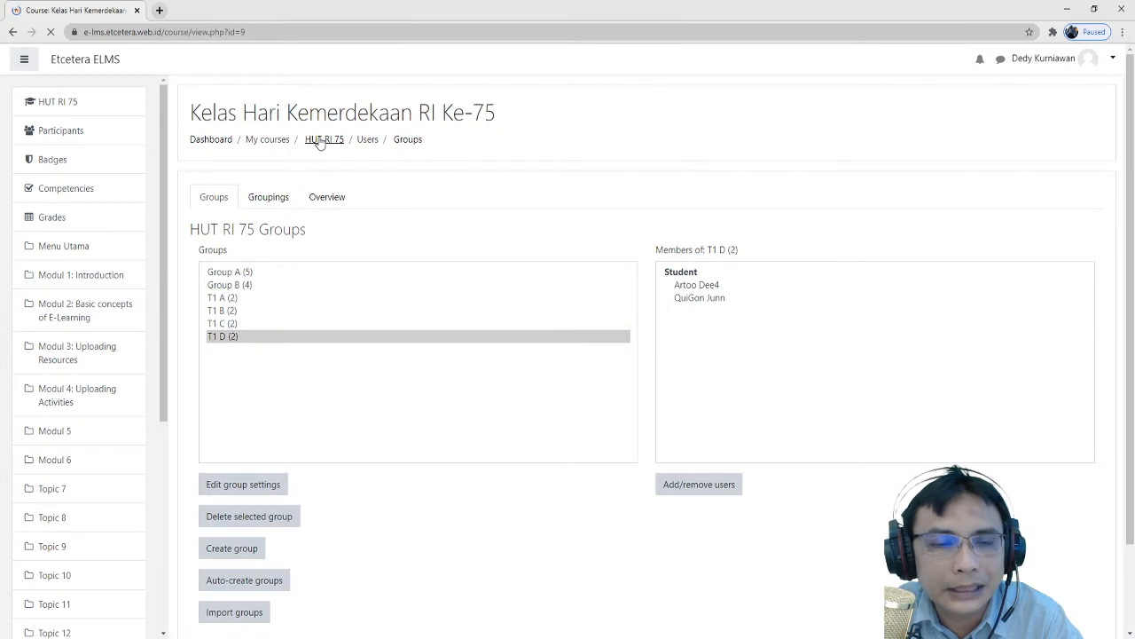
Open the settings of the assignment Tugas 1 for editing and expand its group submission settings.
{"action": "scroll", "coordinate": [329, 360], "scroll_direction": "down", "scroll_amount": 1}
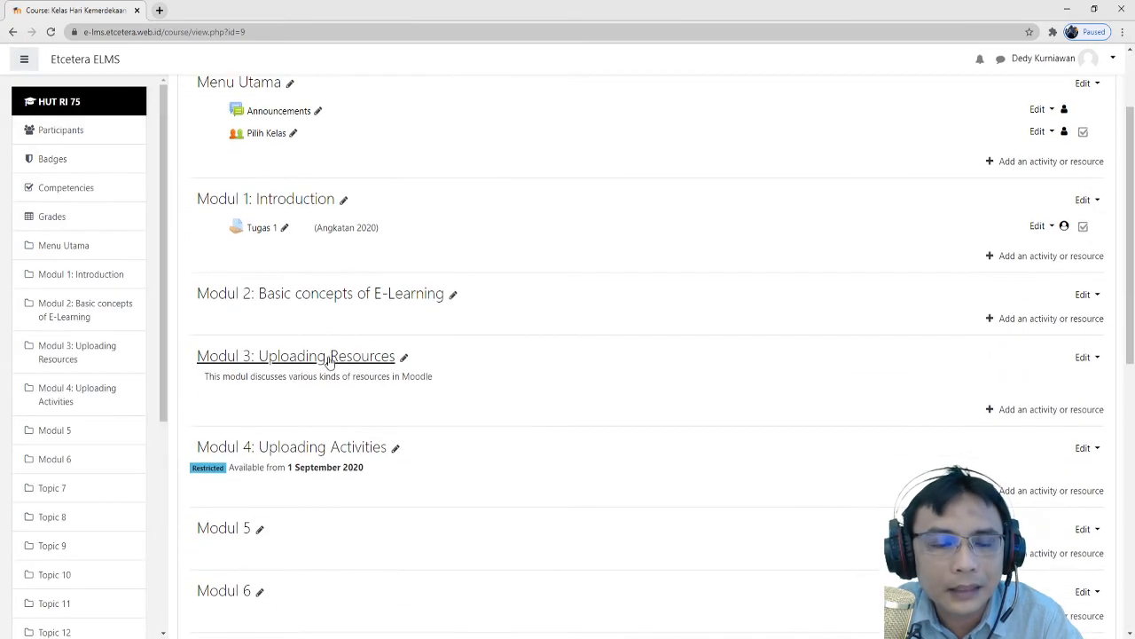
{"action": "left_click", "coordinate": [263, 229]}
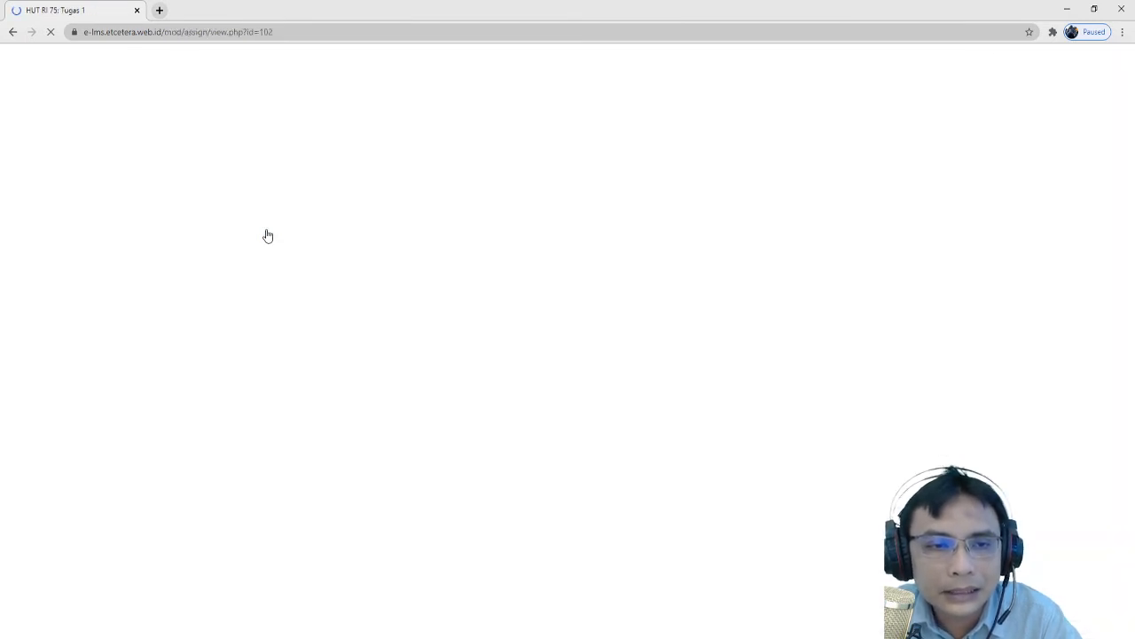
{"action": "left_click", "coordinate": [1096, 189]}
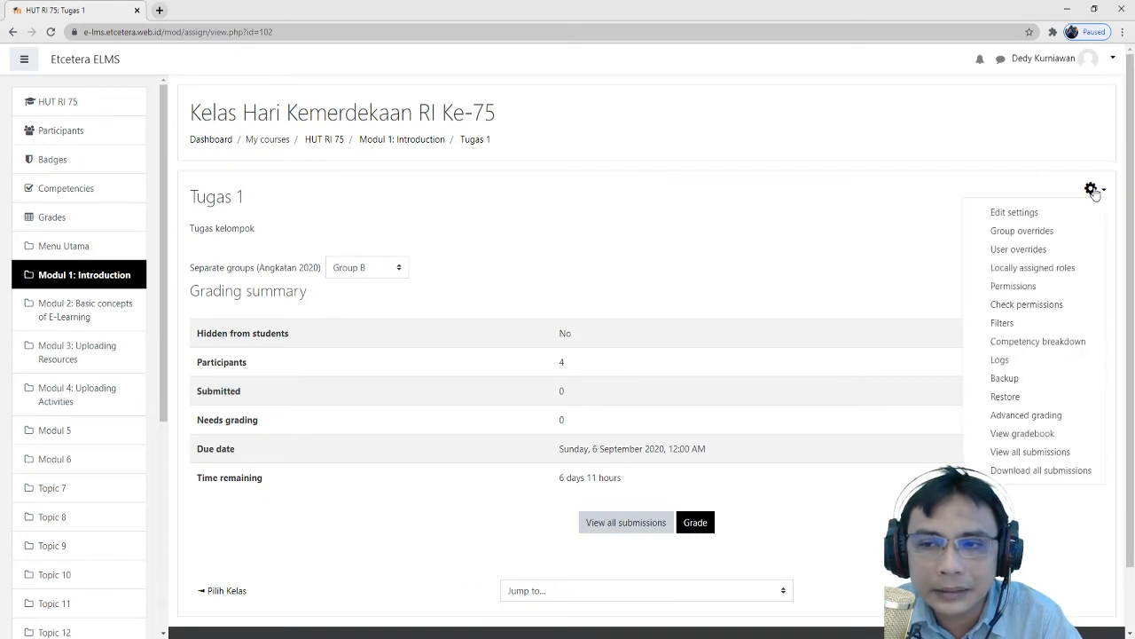
{"action": "left_click", "coordinate": [1031, 215]}
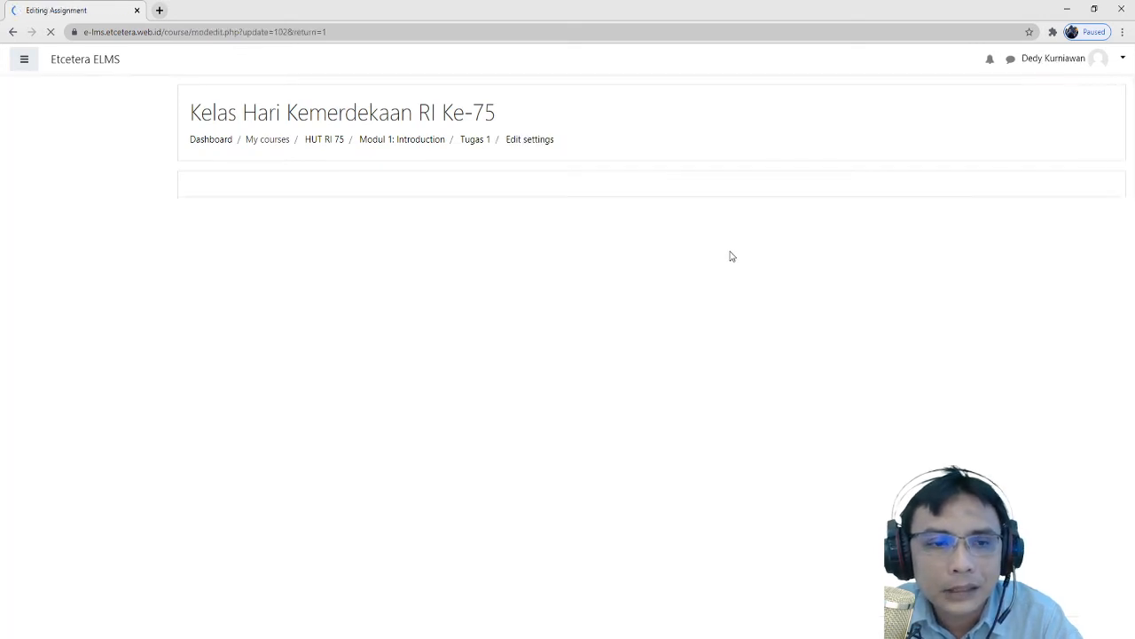
{"action": "scroll", "coordinate": [725, 311], "scroll_direction": "down", "scroll_amount": 4}
{"action": "scroll", "coordinate": [724, 311], "scroll_direction": "down", "scroll_amount": 3}
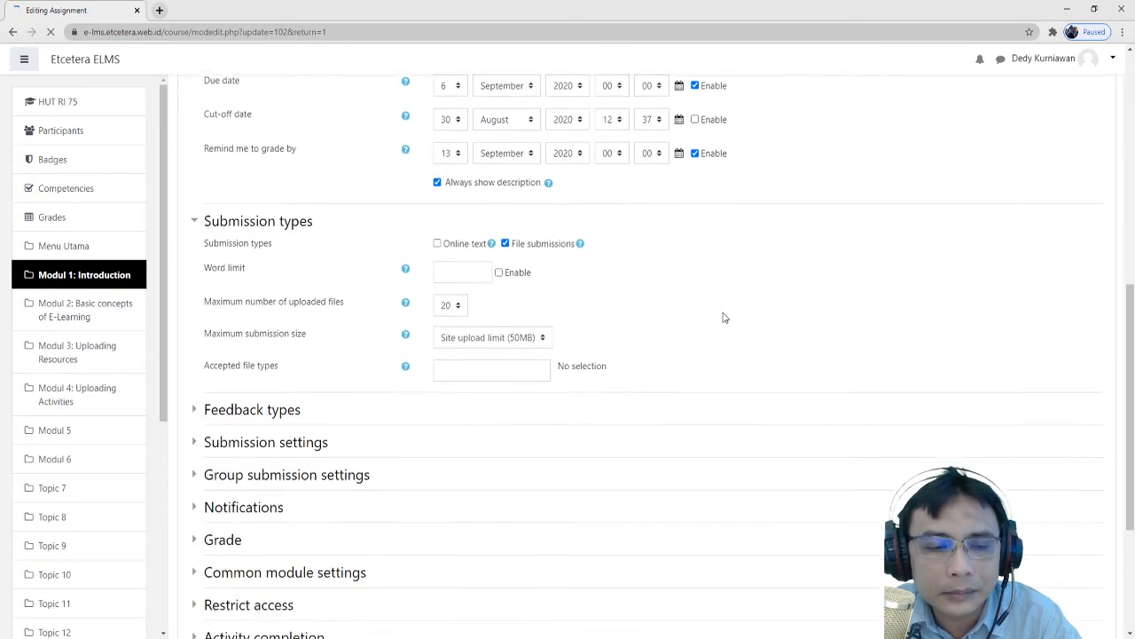
{"action": "scroll", "coordinate": [322, 332], "scroll_direction": "down", "scroll_amount": 2}
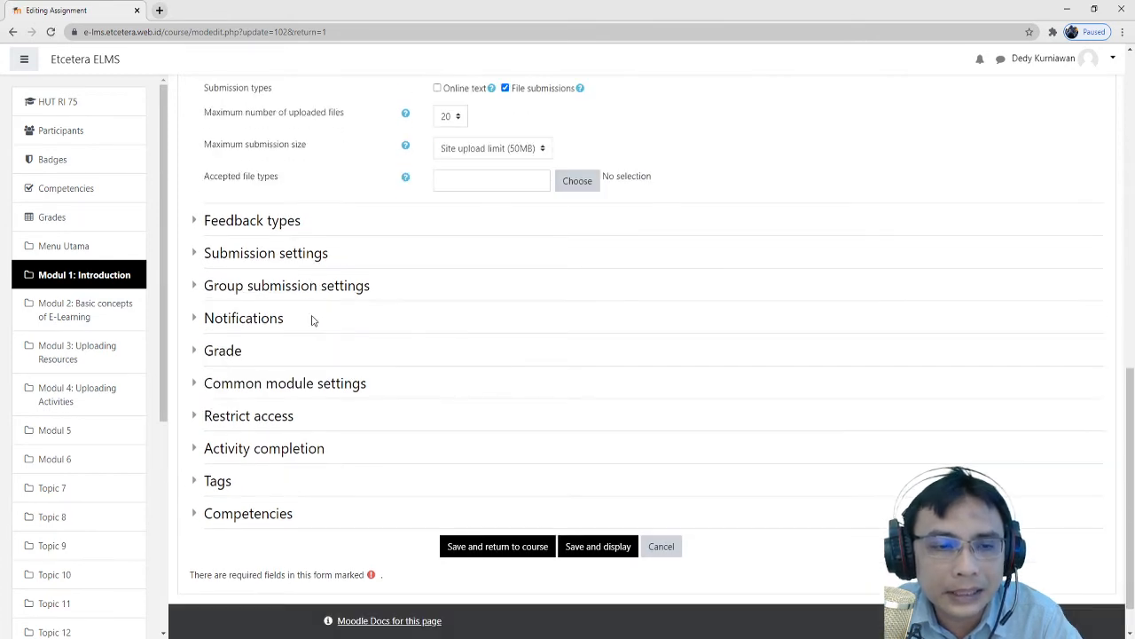
{"action": "left_click", "coordinate": [311, 293]}
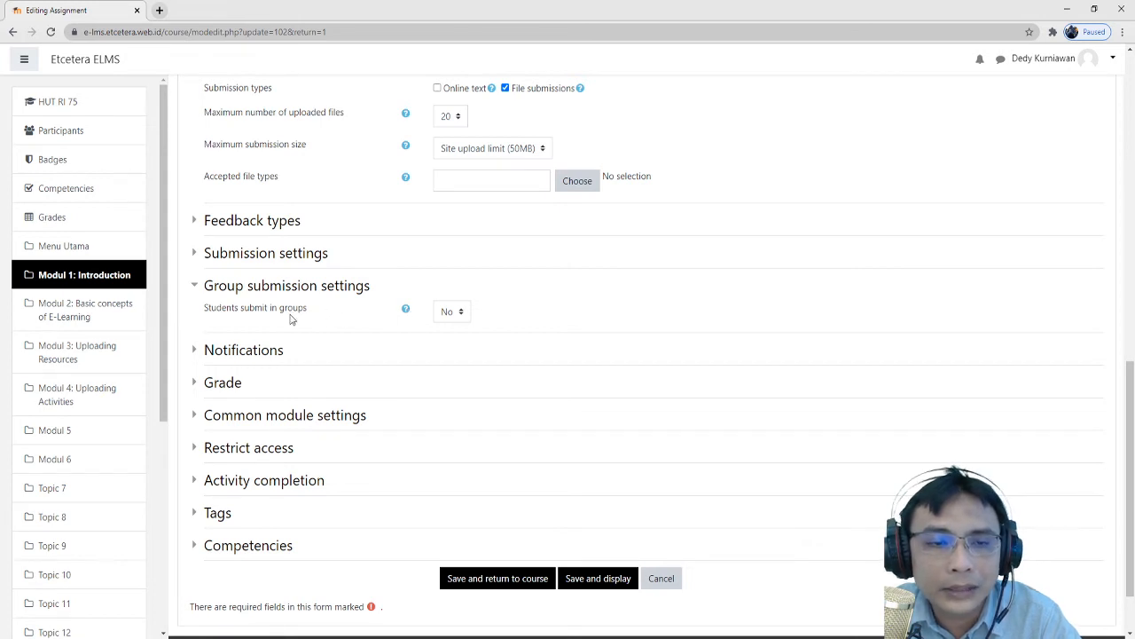
Set both Students submit in groups and Require group to make submission to Yes.
{"action": "left_click_drag", "start_coordinate": [316, 312], "coordinate": [203, 314]}
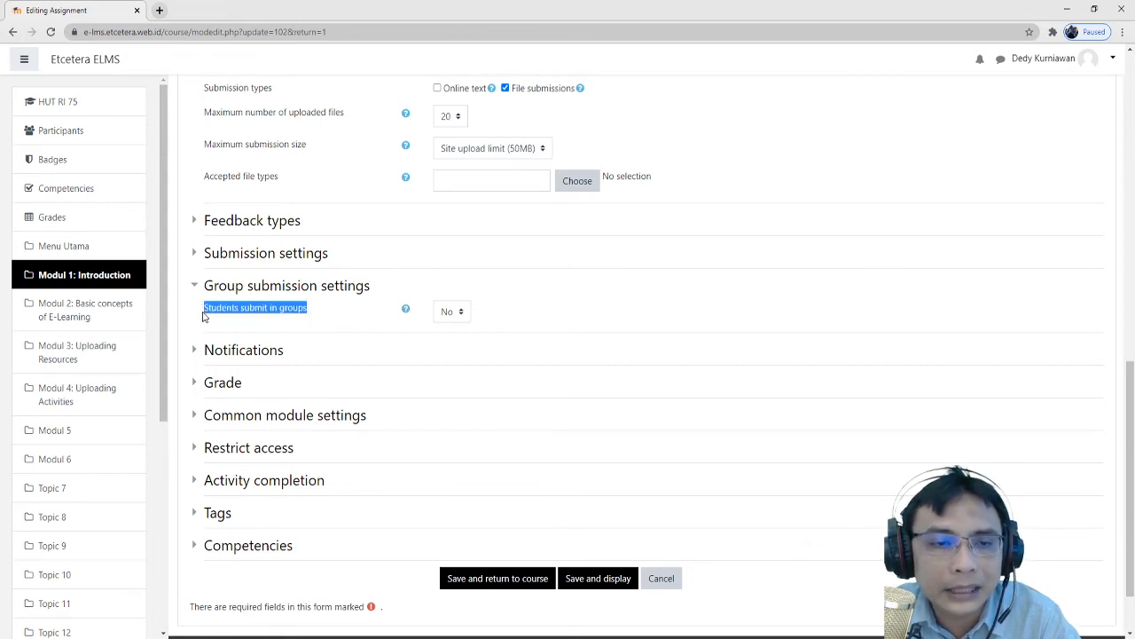
{"action": "left_click", "coordinate": [327, 317]}
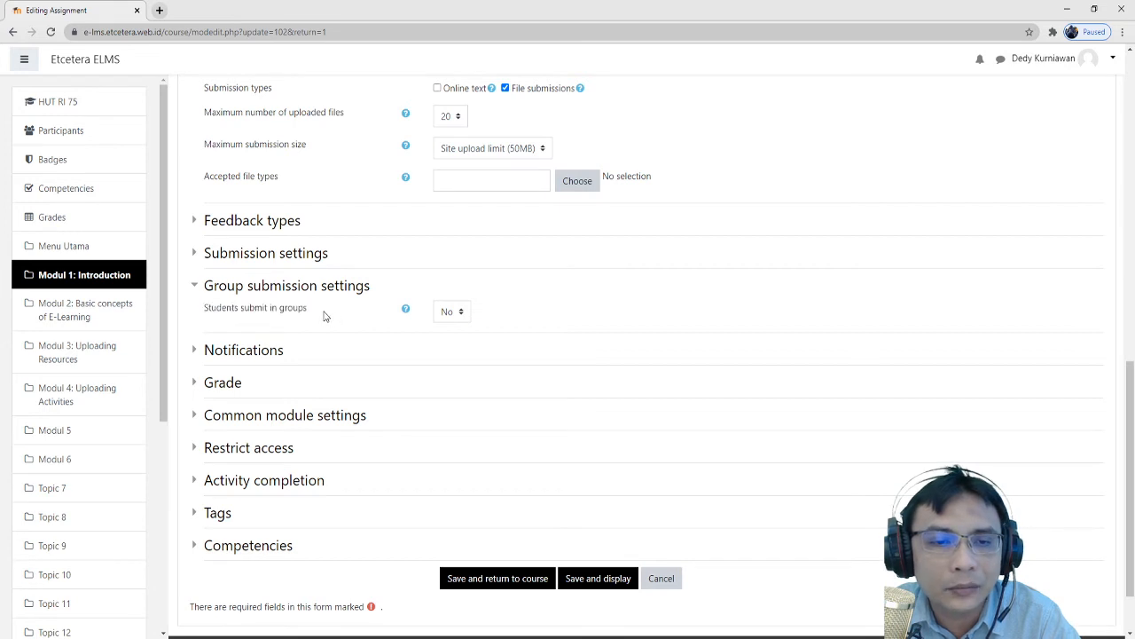
{"action": "left_click", "coordinate": [450, 313]}
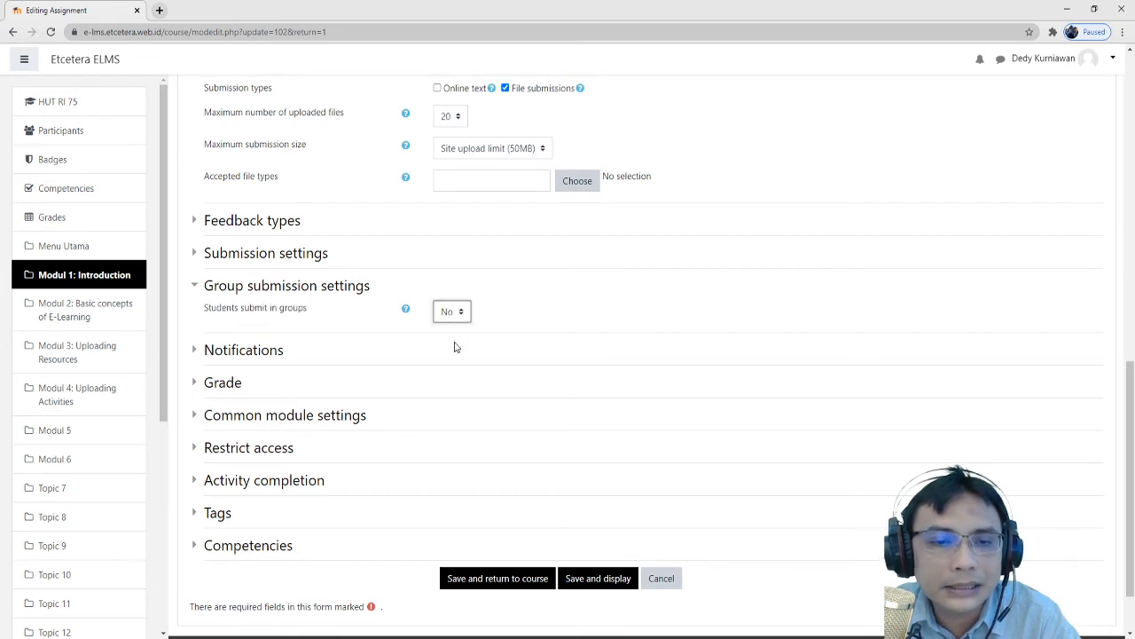
{"action": "left_click", "coordinate": [457, 345]}
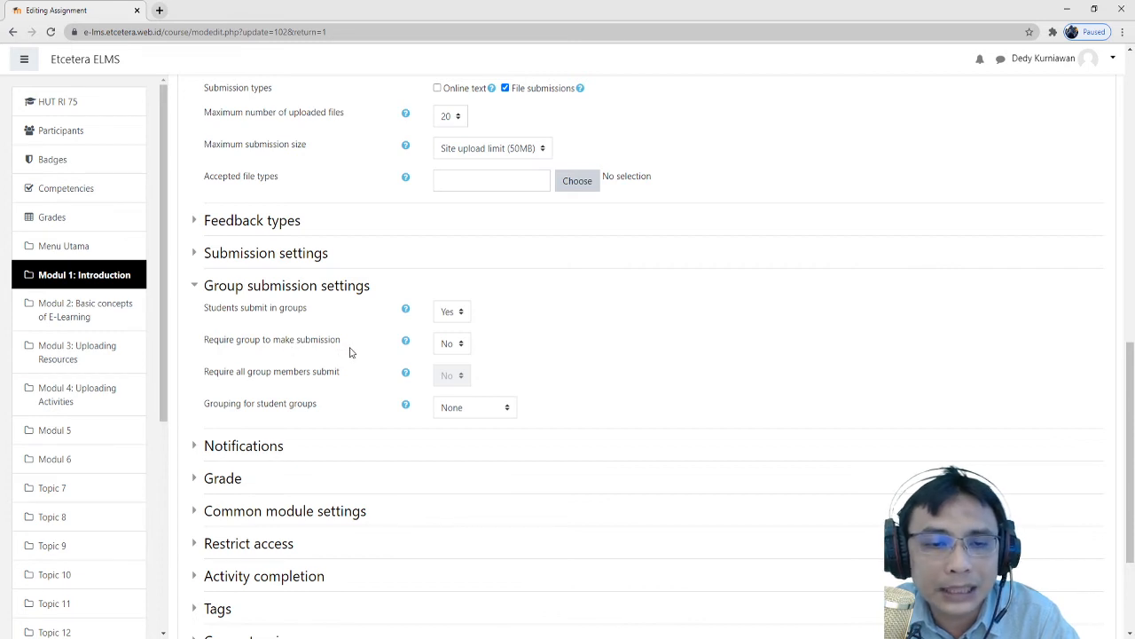
{"action": "left_click", "coordinate": [455, 351]}
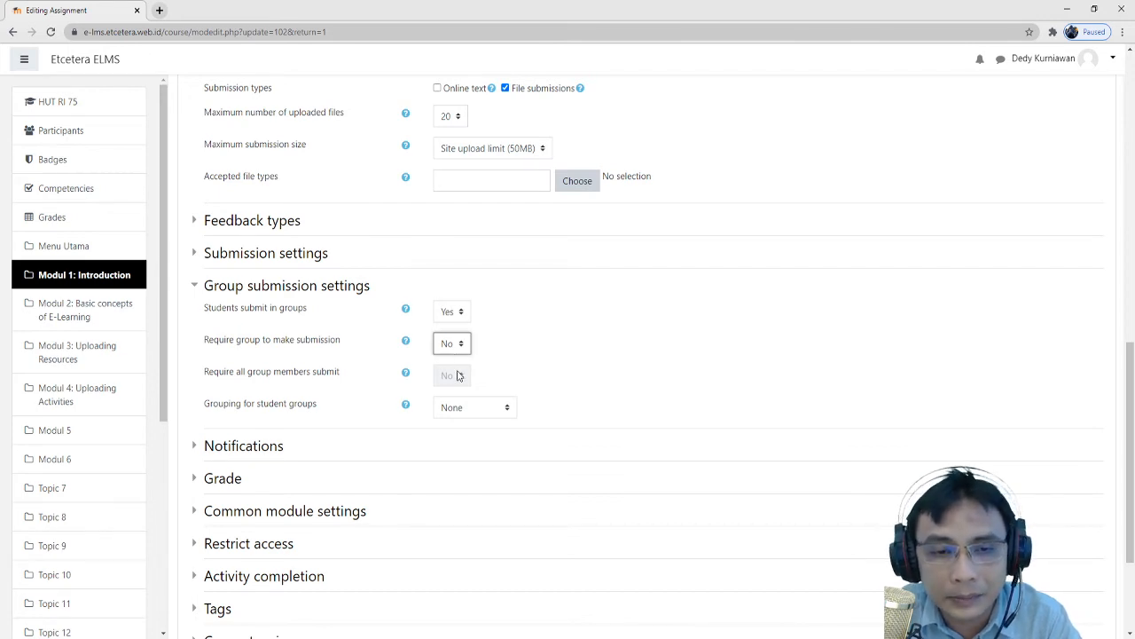
{"action": "left_click", "coordinate": [458, 376]}
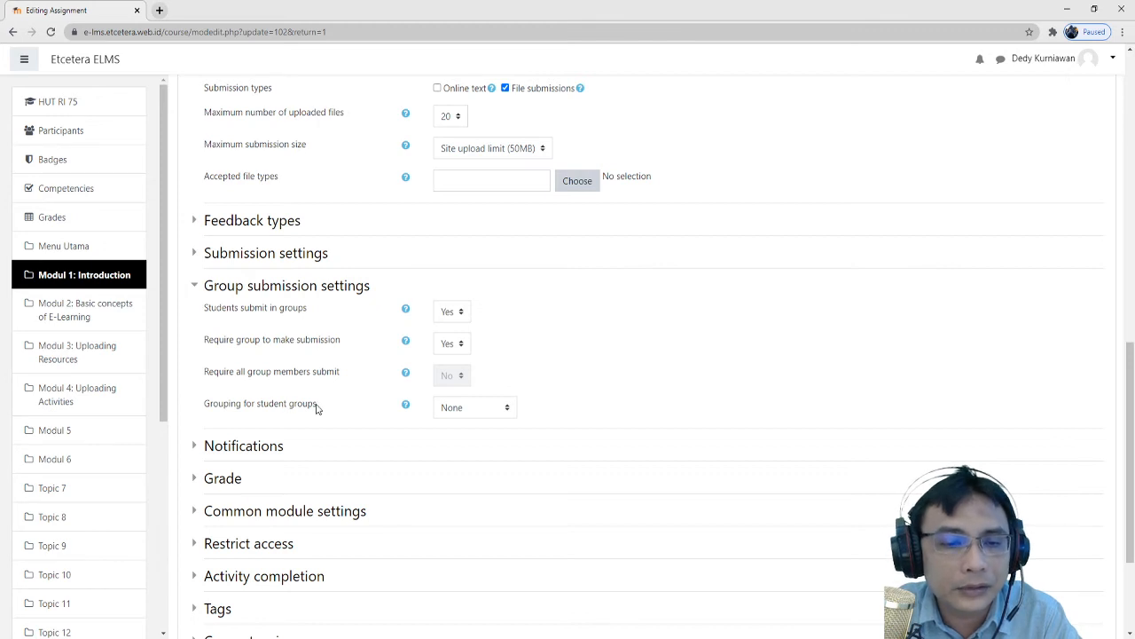
Choose Tugas 1 as the grouping for student groups, save the assignment and return to the course.
{"action": "scroll", "coordinate": [317, 405], "scroll_direction": "down", "scroll_amount": 1}
{"action": "left_click", "coordinate": [500, 347]}
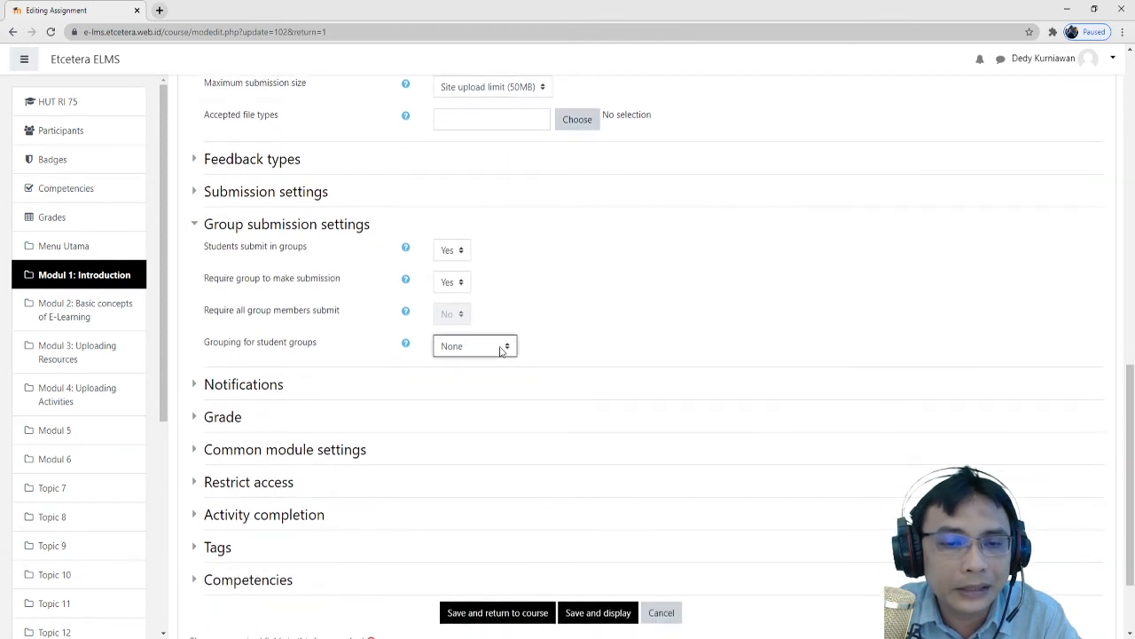
{"action": "left_click", "coordinate": [471, 393]}
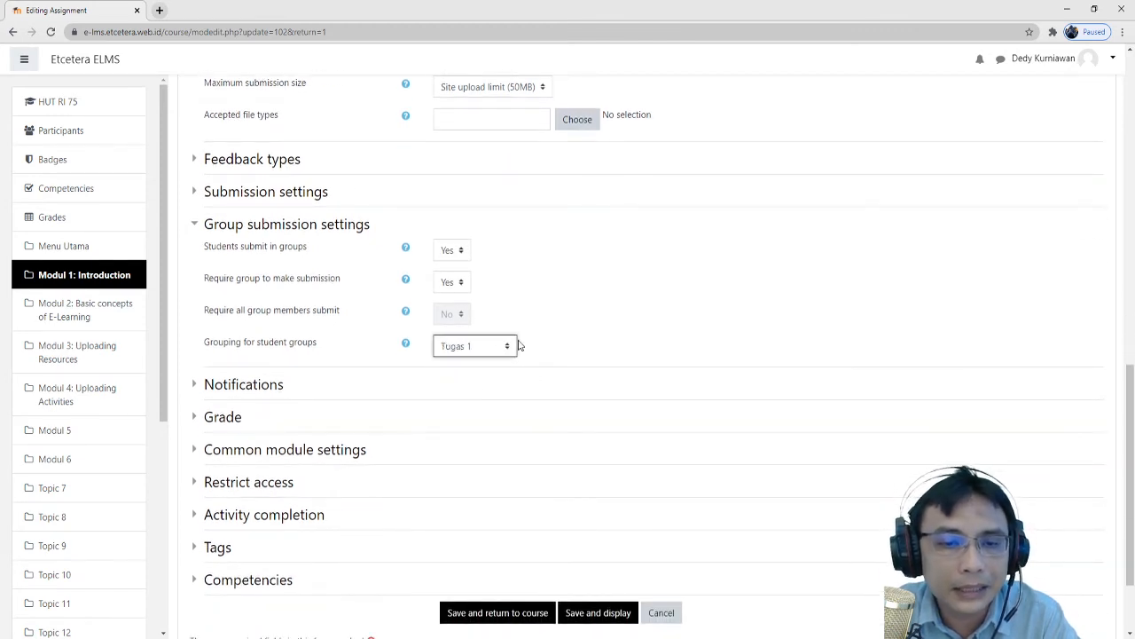
{"action": "left_click", "coordinate": [573, 341]}
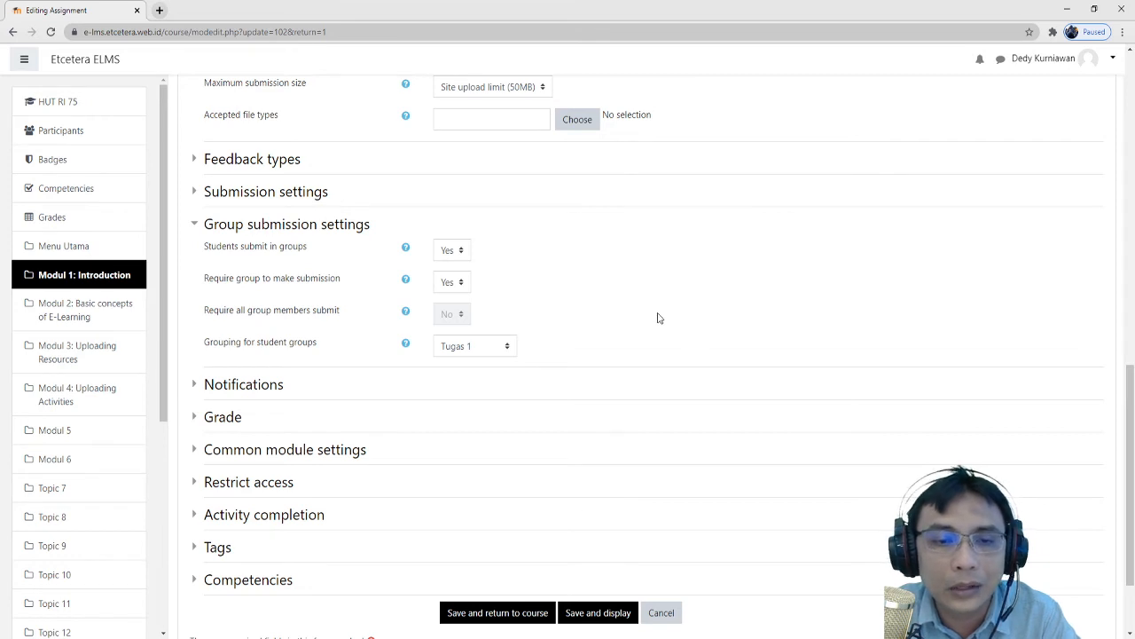
{"action": "scroll", "coordinate": [710, 324], "scroll_direction": "down", "scroll_amount": 2}
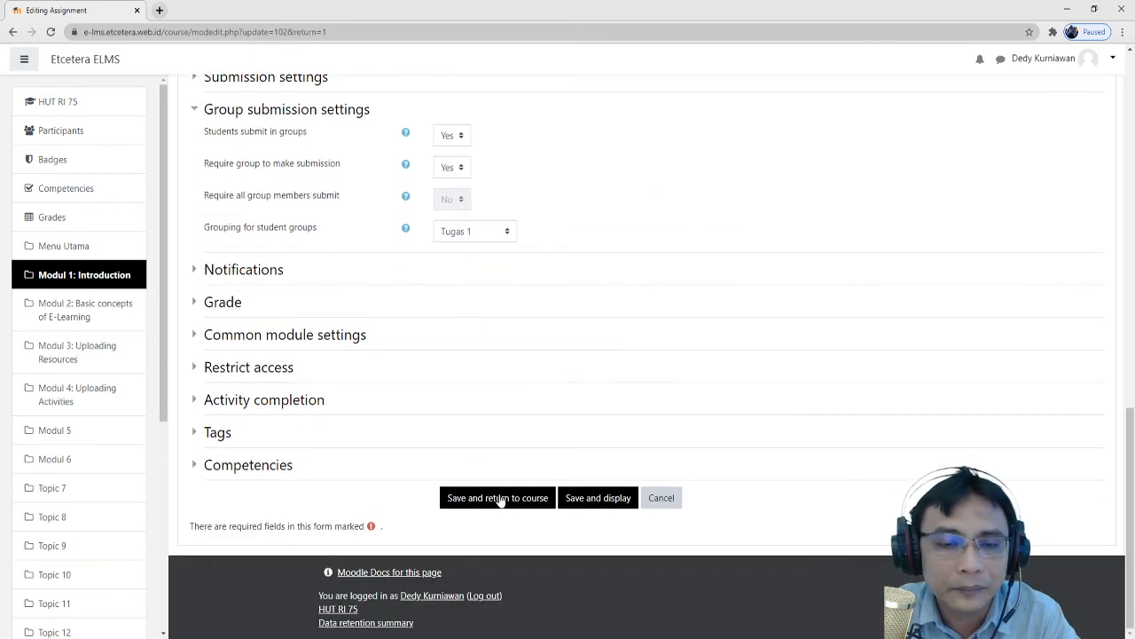
{"action": "left_click", "coordinate": [501, 501]}
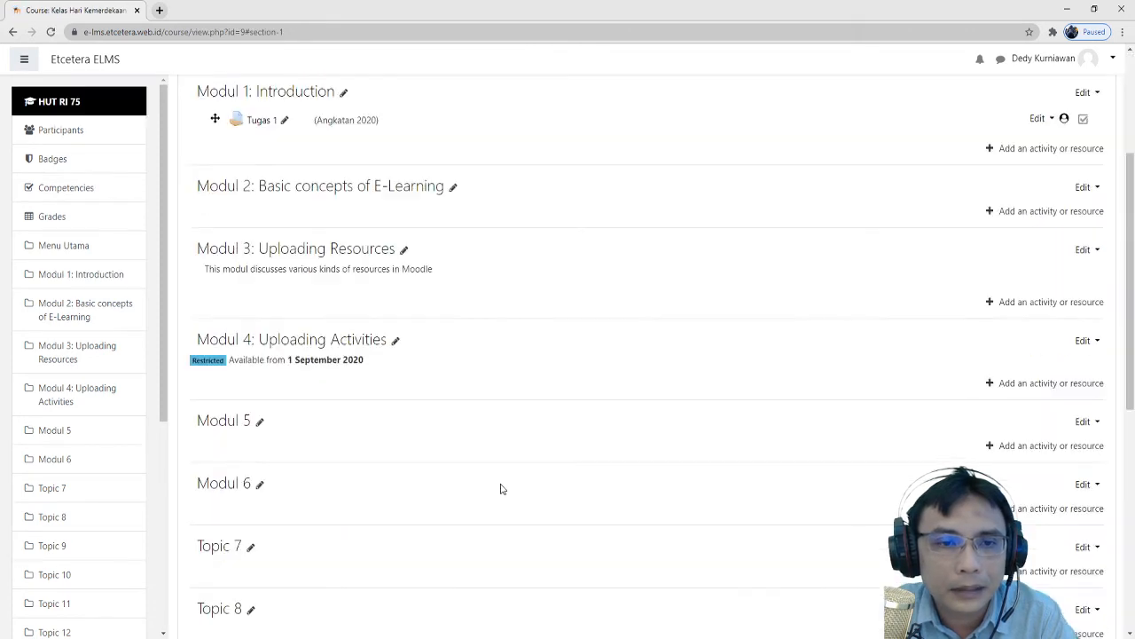
Open the assignment Tugas 1, switch its separate groups filter to All participants and view all submissions.
{"action": "scroll", "coordinate": [520, 420], "scroll_direction": "up", "scroll_amount": 2}
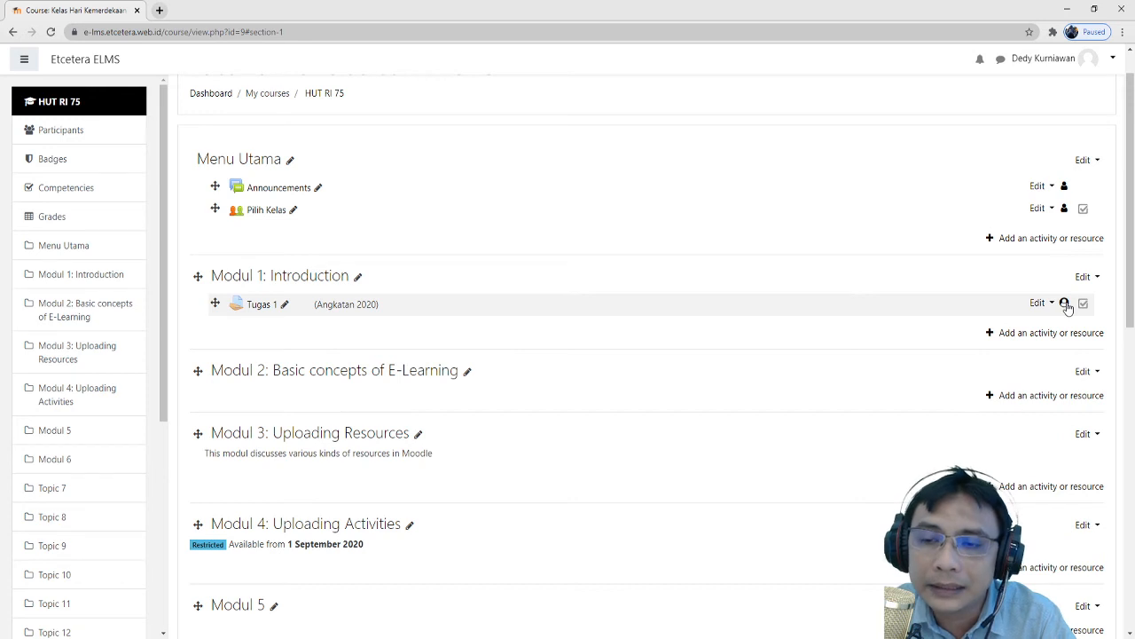
{"action": "left_click", "coordinate": [265, 305]}
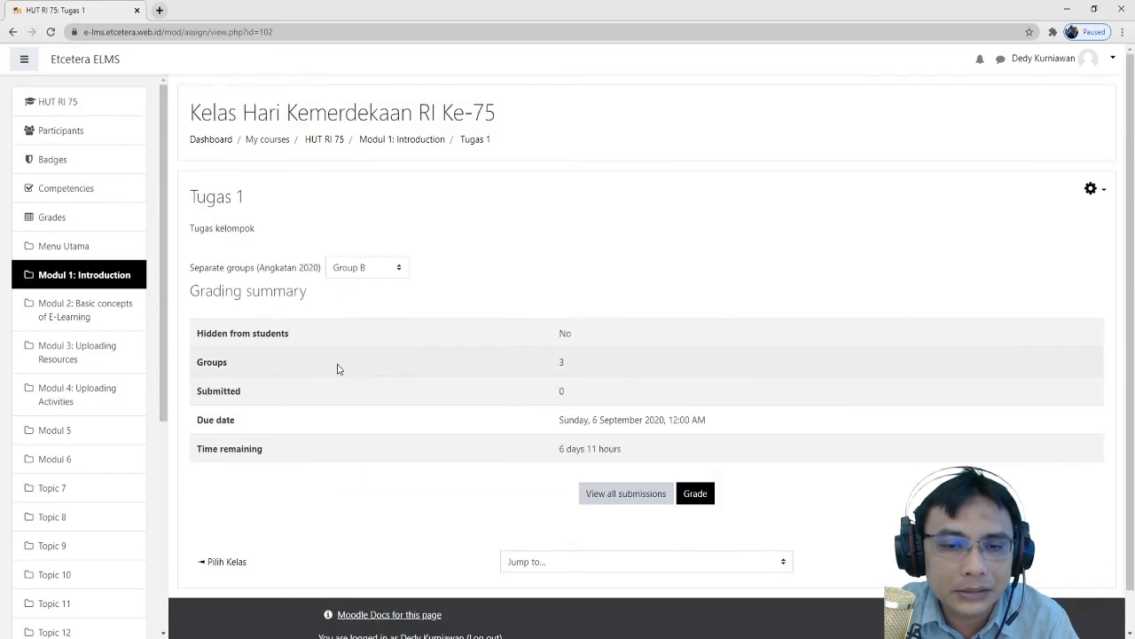
{"action": "scroll", "coordinate": [488, 408], "scroll_direction": "down", "scroll_amount": 1}
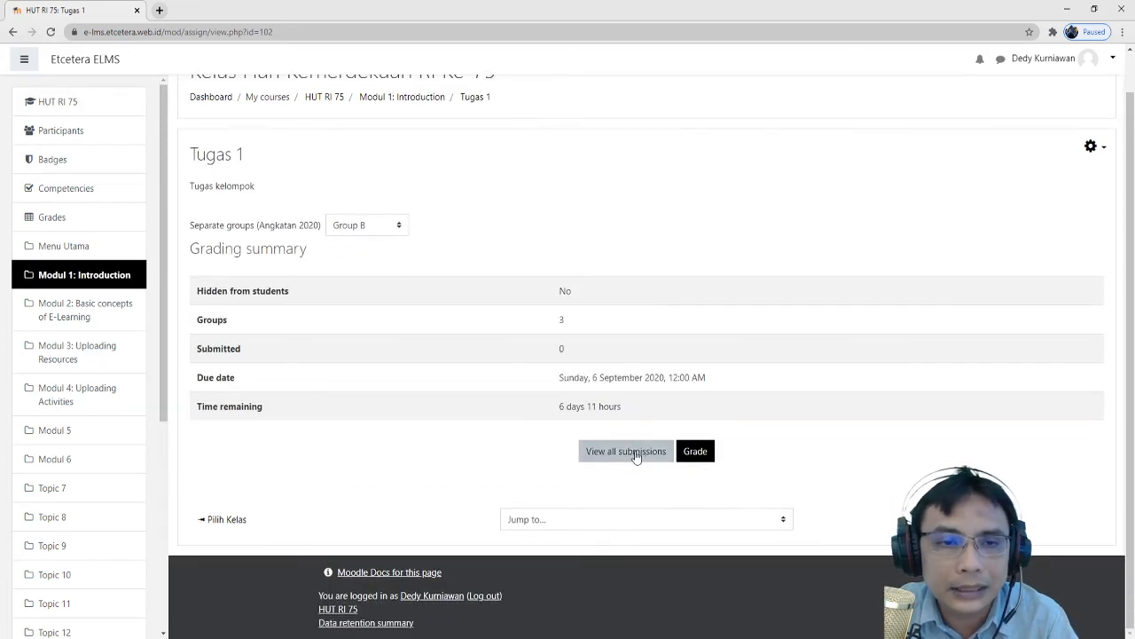
{"action": "left_click", "coordinate": [376, 248]}
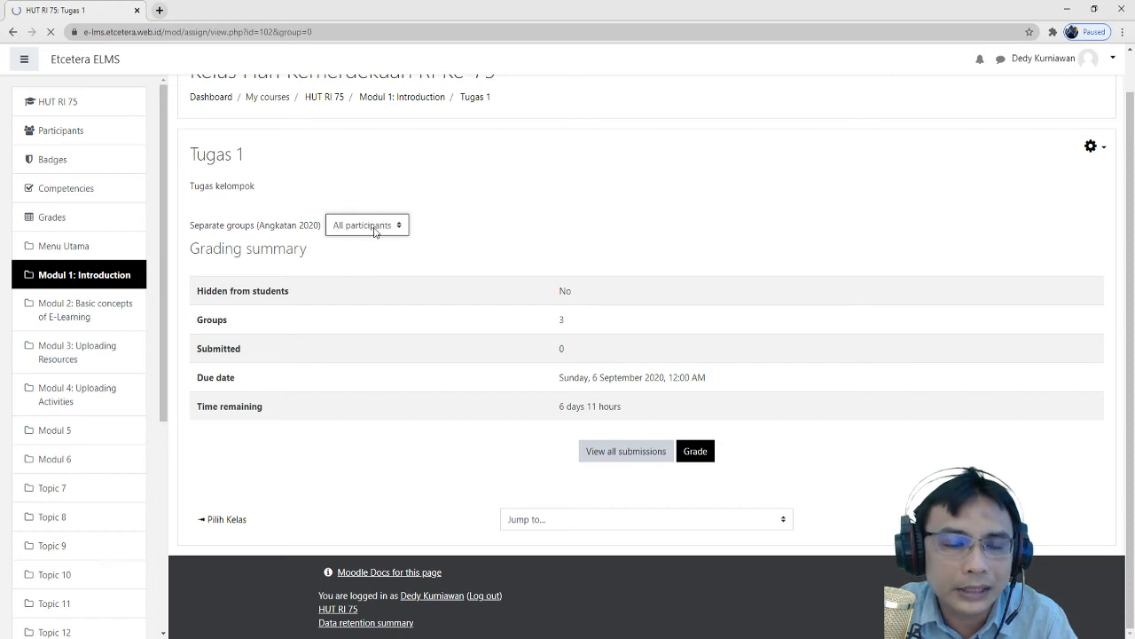
{"action": "left_click", "coordinate": [625, 493]}
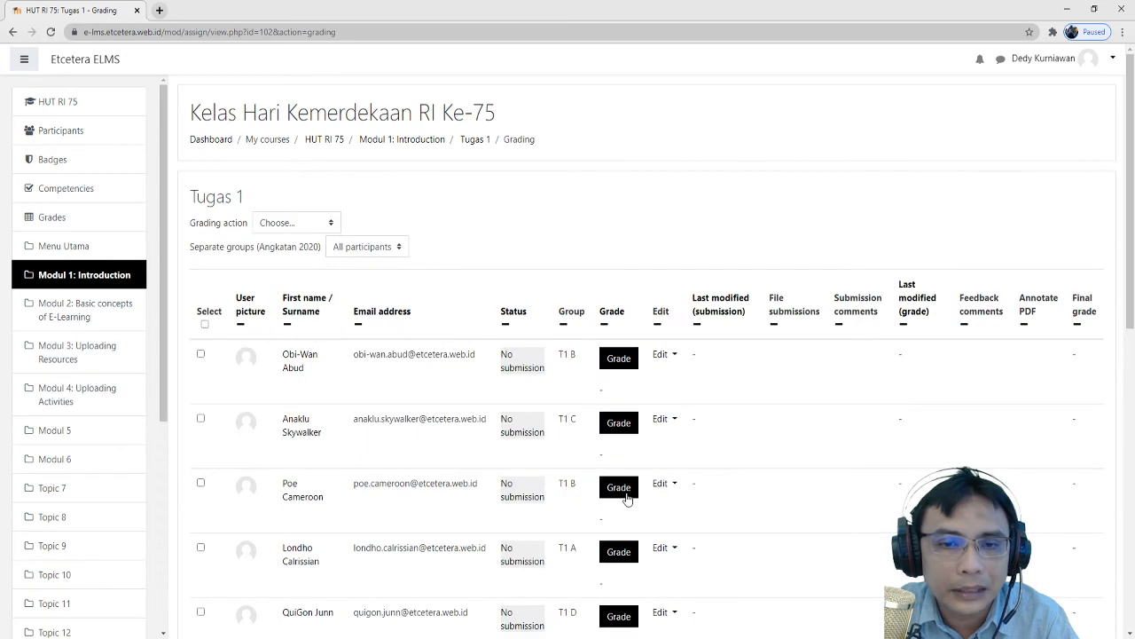
Examine the Tugas 1 submissions list for each student's group assignment and the available grading options.
{"action": "scroll", "coordinate": [499, 340], "scroll_direction": "down", "scroll_amount": 5}
{"action": "scroll", "coordinate": [552, 275], "scroll_direction": "up", "scroll_amount": 5}
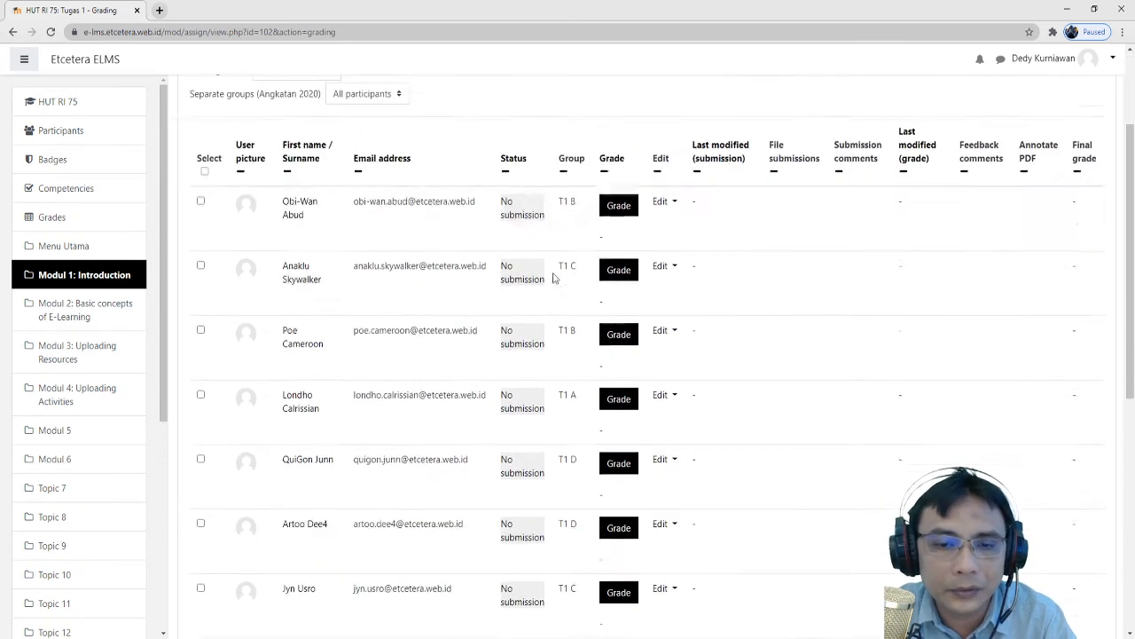
{"action": "scroll", "coordinate": [572, 284], "scroll_direction": "down", "scroll_amount": 2}
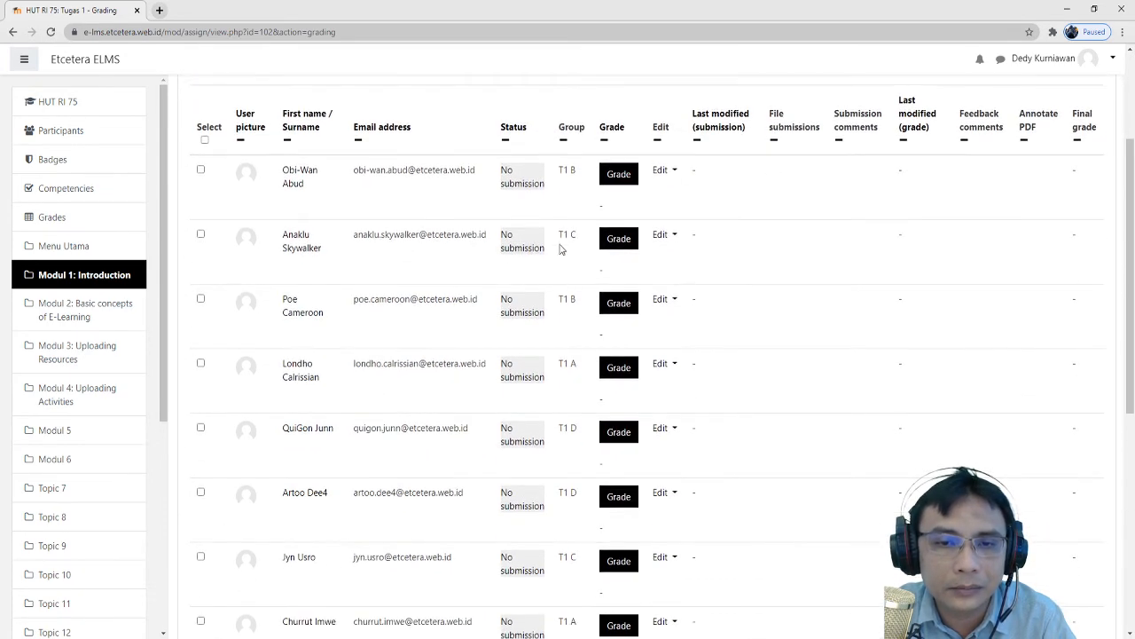
{"action": "scroll", "coordinate": [570, 275], "scroll_direction": "down", "scroll_amount": 2}
{"action": "scroll", "coordinate": [576, 373], "scroll_direction": "down", "scroll_amount": 4}
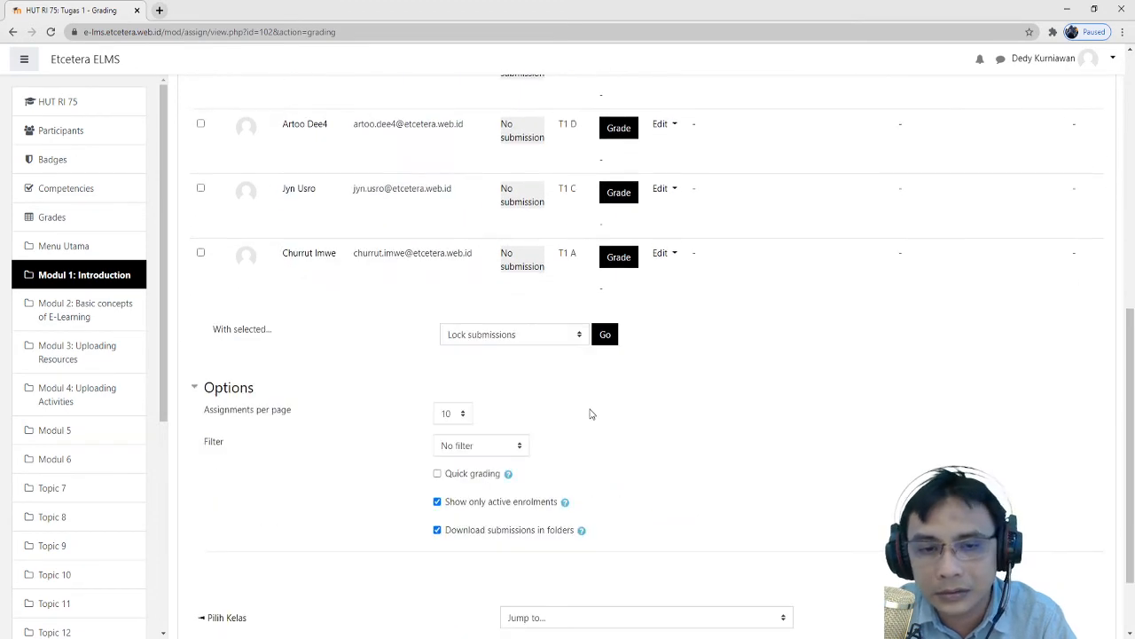
{"action": "scroll", "coordinate": [586, 416], "scroll_direction": "up", "scroll_amount": 9}
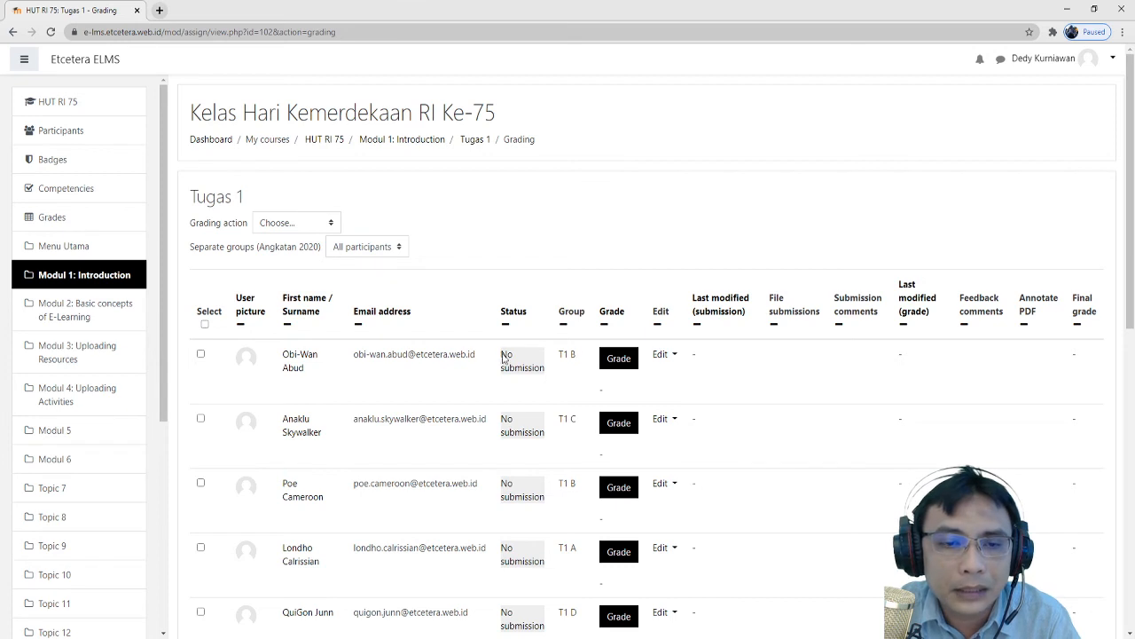
{"action": "left_click_drag", "start_coordinate": [578, 357], "coordinate": [558, 355]}
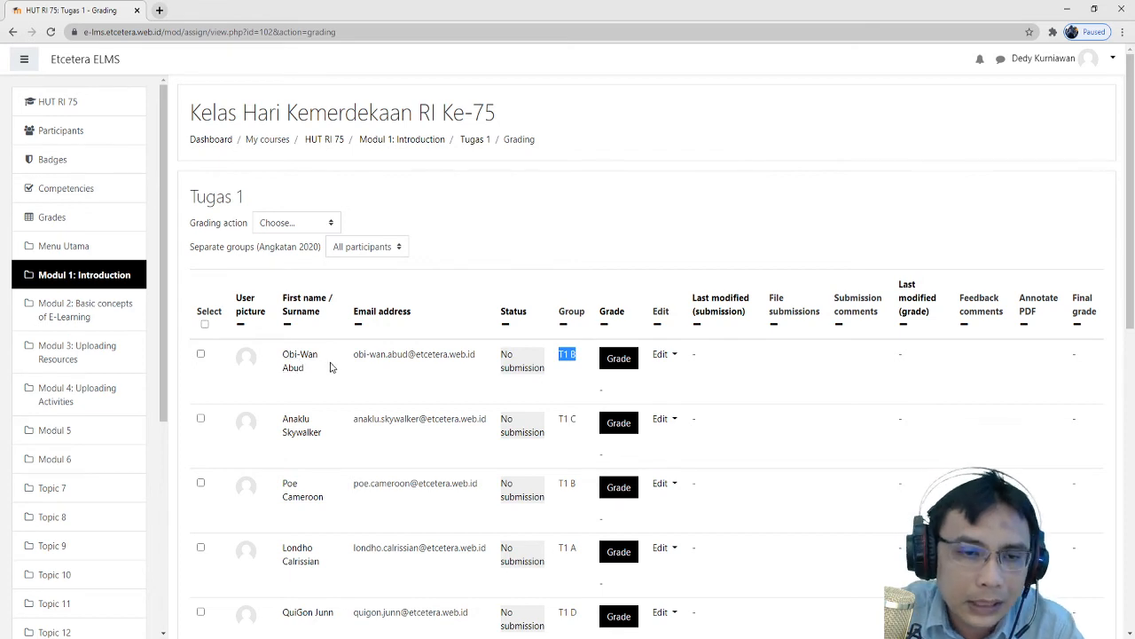
Open grading for the first listed student, in team T1 B, enter a grade of 80 and dismiss the PDF alert.
{"action": "left_click", "coordinate": [620, 366]}
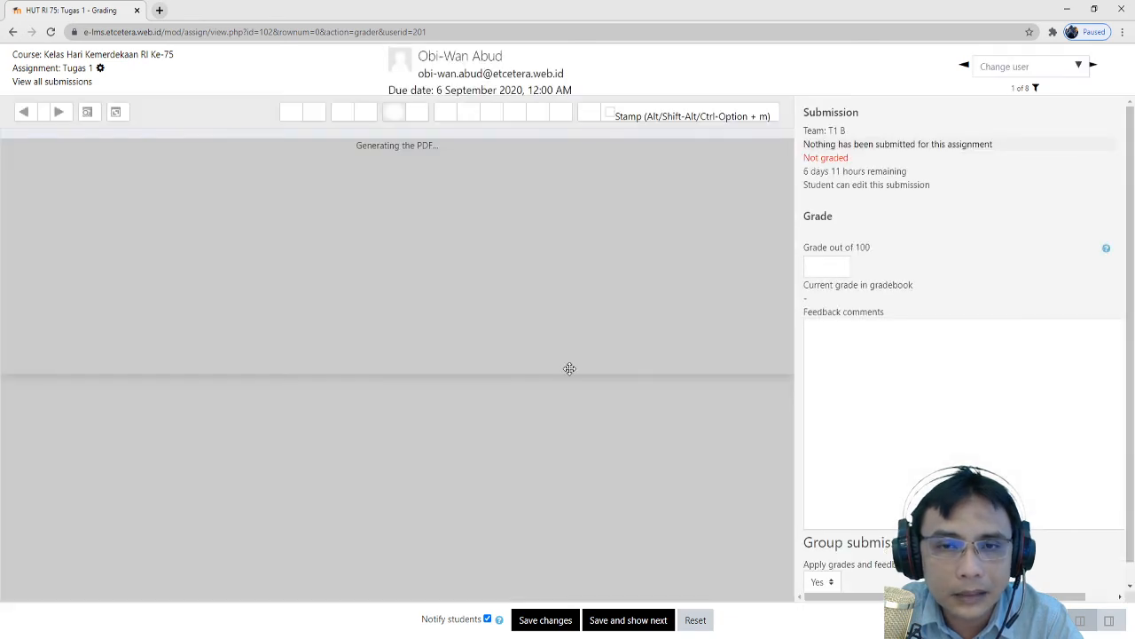
{"action": "left_click", "coordinate": [834, 267]}
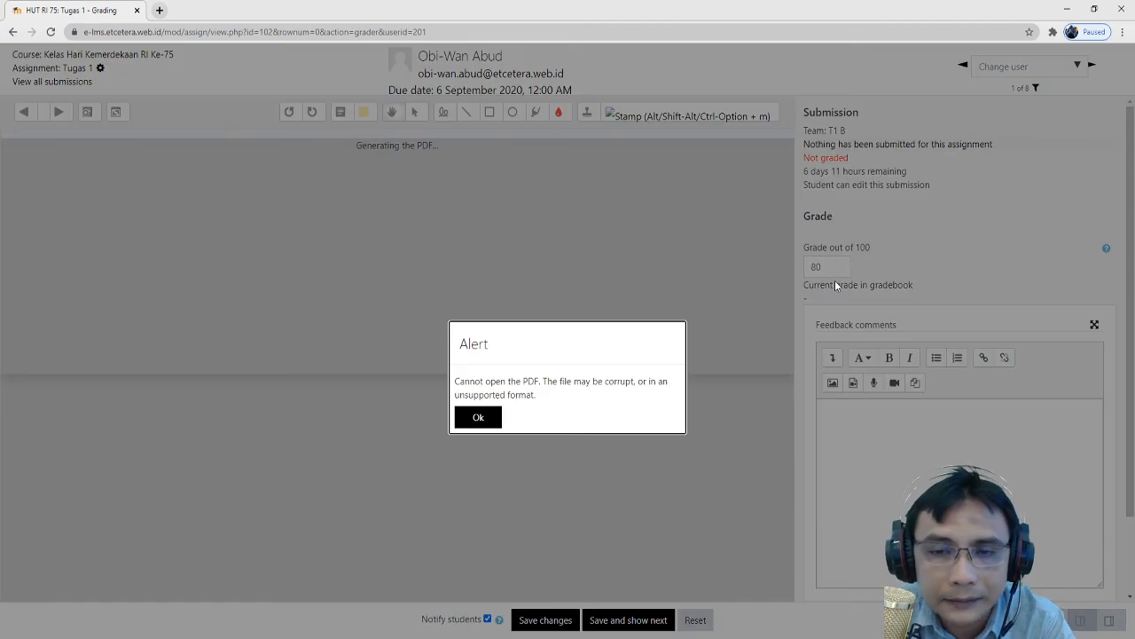
{"action": "left_click", "coordinate": [481, 413]}
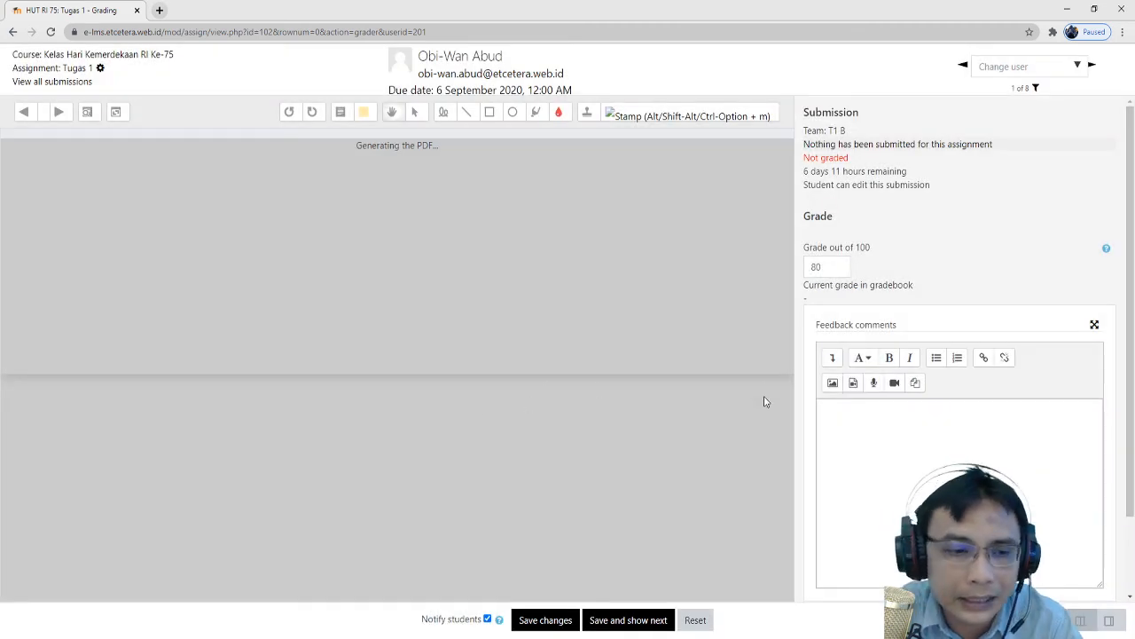
Review the group submission setting, turn off student notifications, save the team T1 B grade and dismiss the resulting dialogs.
{"action": "scroll", "coordinate": [1034, 331], "scroll_direction": "down", "scroll_amount": 1}
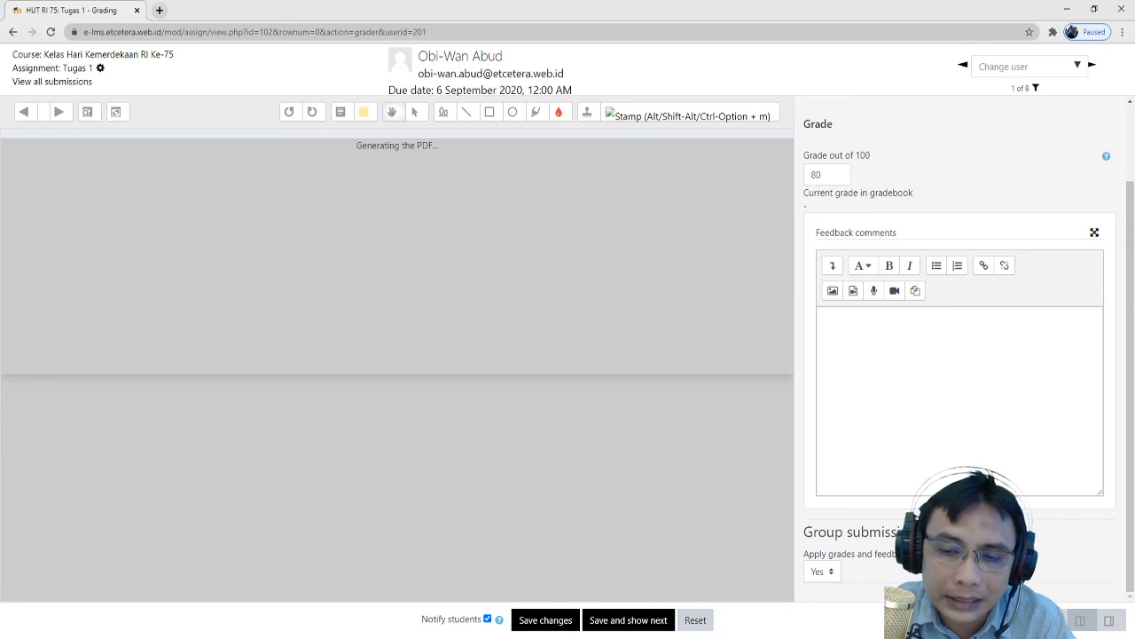
{"action": "left_click_drag", "start_coordinate": [914, 553], "coordinate": [808, 557]}
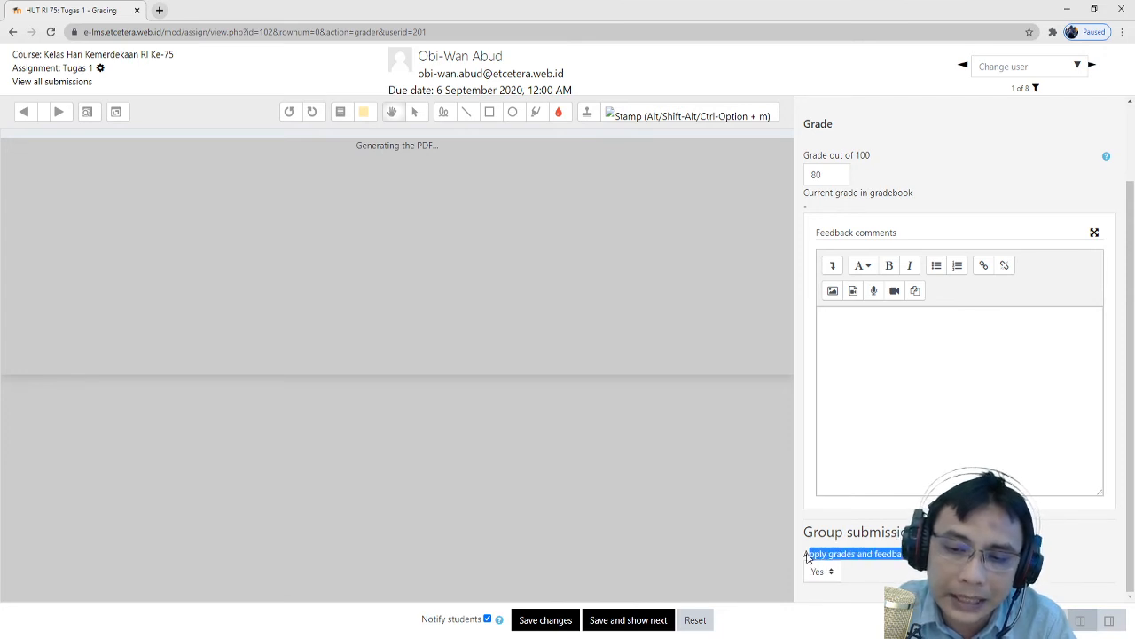
{"action": "left_click", "coordinate": [859, 582]}
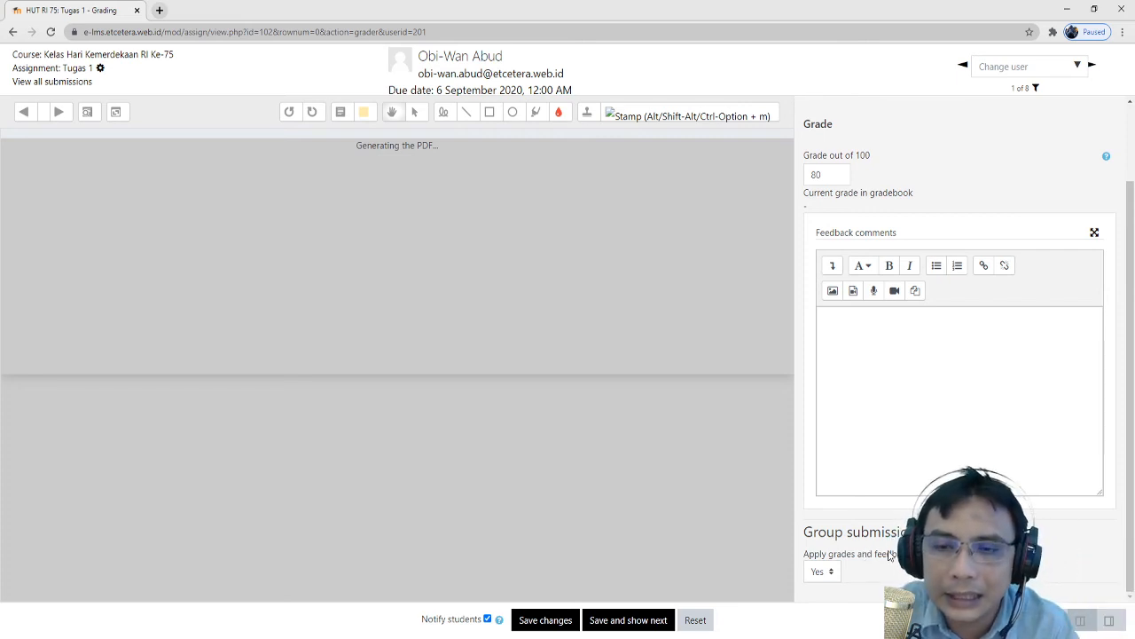
{"action": "left_click", "coordinate": [487, 619]}
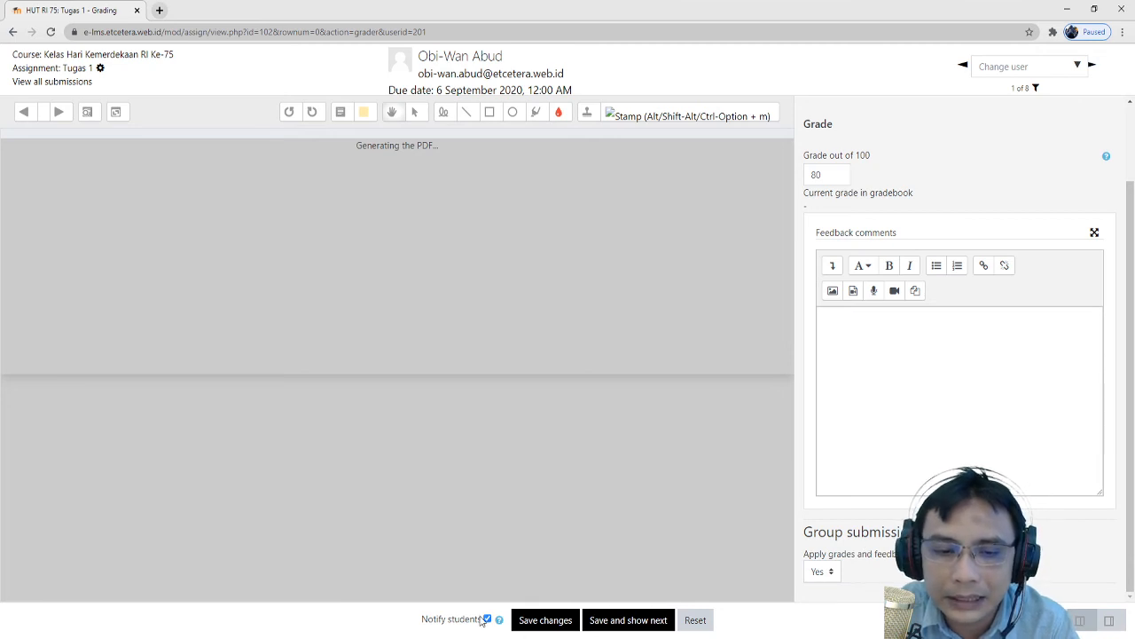
{"action": "left_click", "coordinate": [546, 620]}
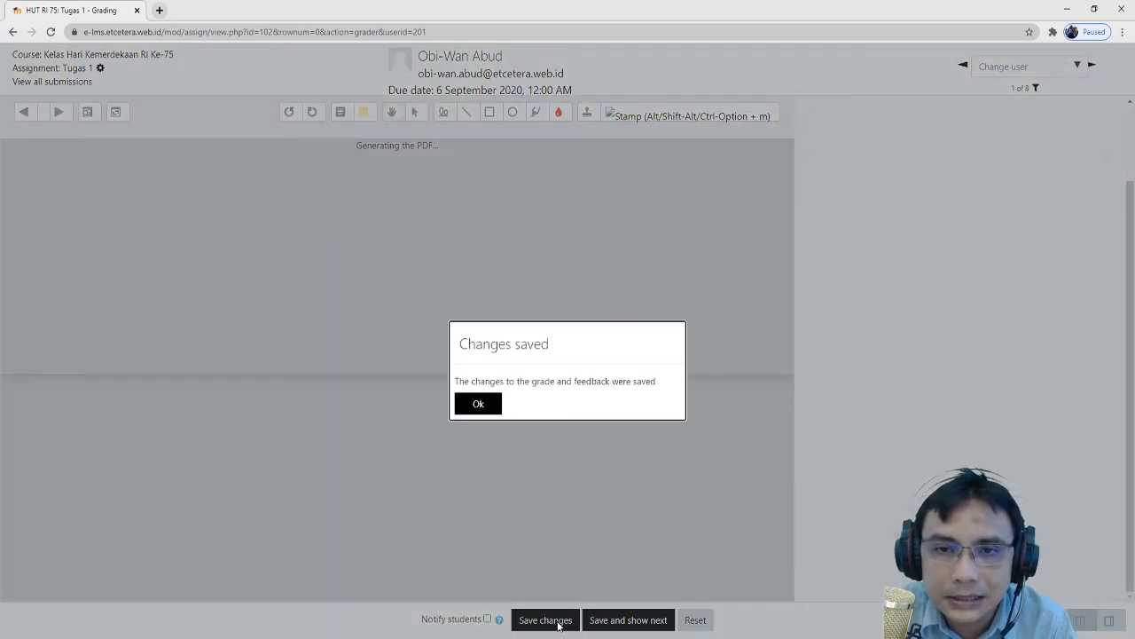
{"action": "left_click", "coordinate": [495, 413]}
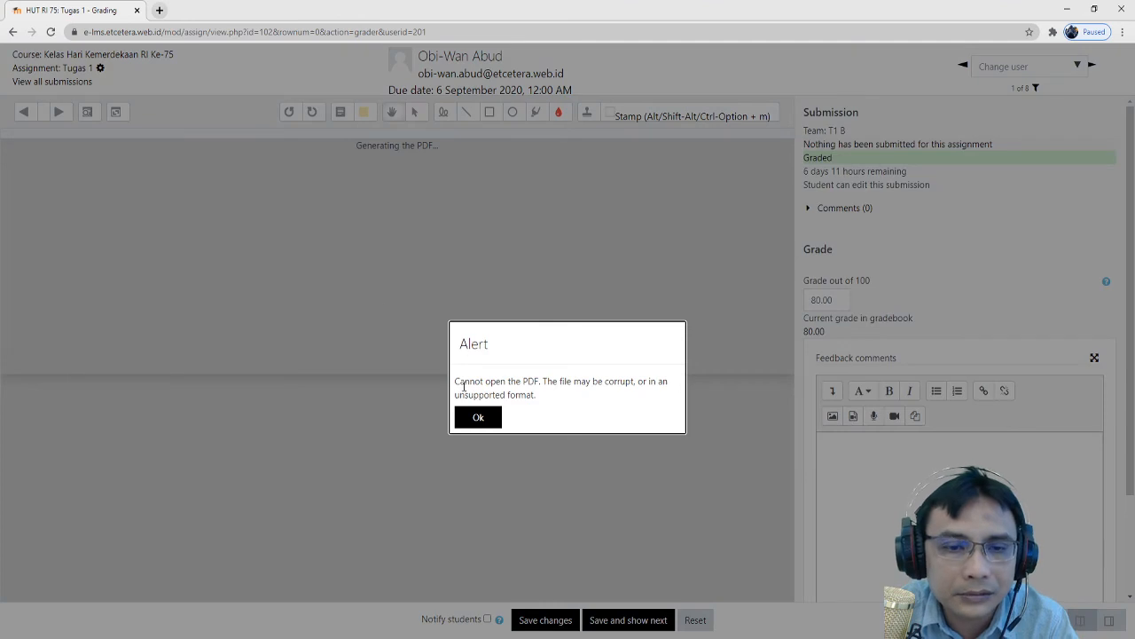
{"action": "left_click", "coordinate": [472, 420]}
Return to Tugas 1, view all submissions and compare the grades of the two students in group T1 B.
{"action": "left_click", "coordinate": [81, 71]}
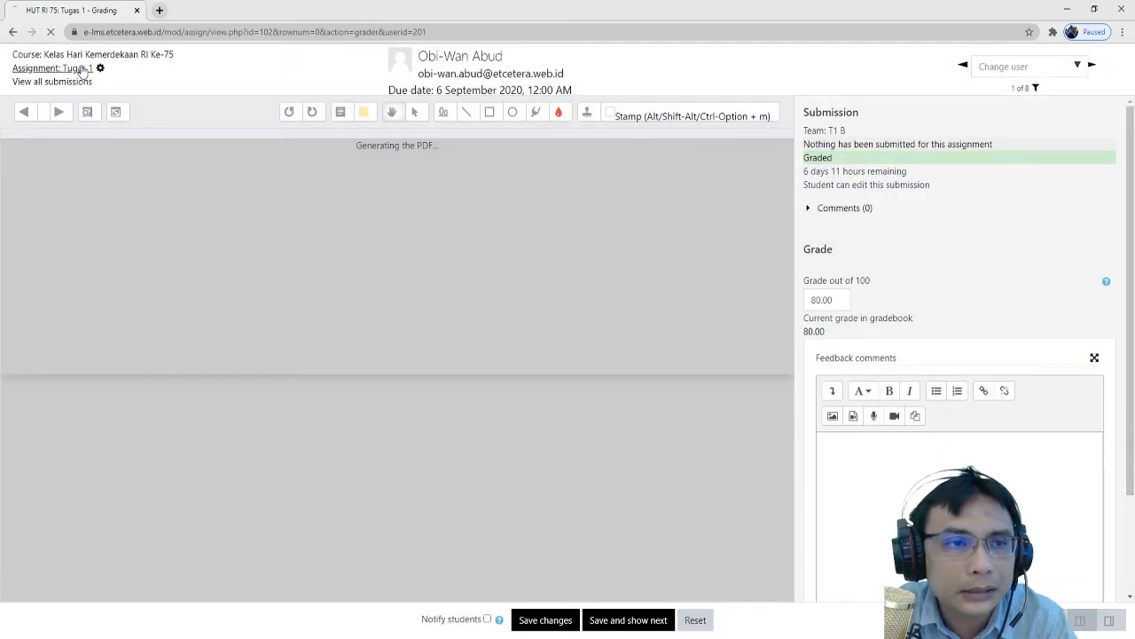
{"action": "scroll", "coordinate": [550, 354], "scroll_direction": "down", "scroll_amount": 1}
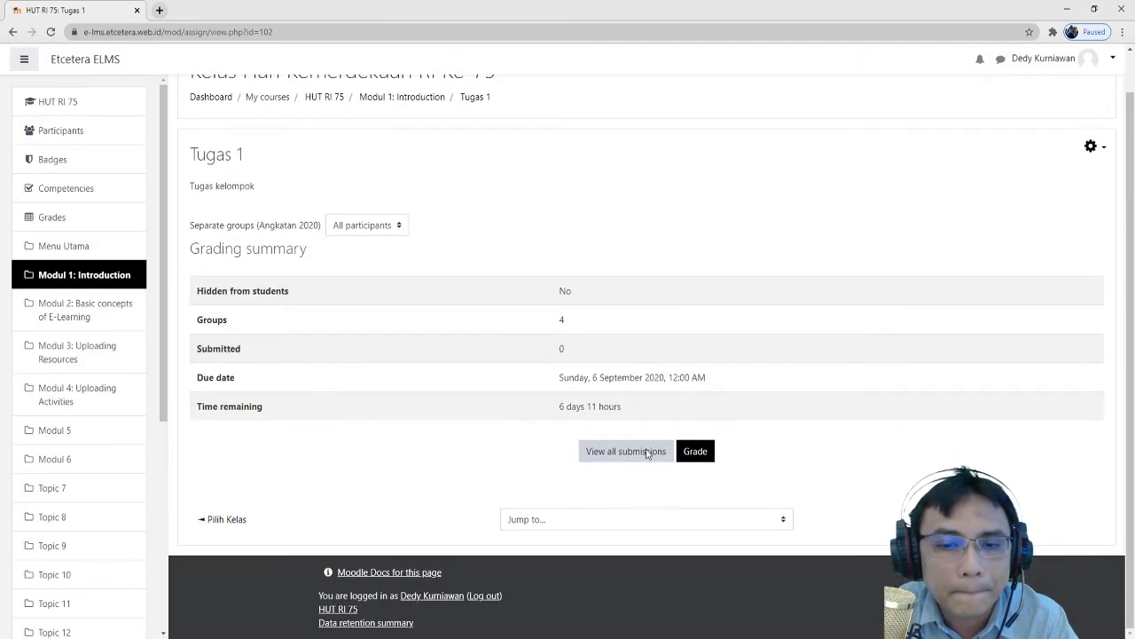
{"action": "left_click", "coordinate": [647, 456]}
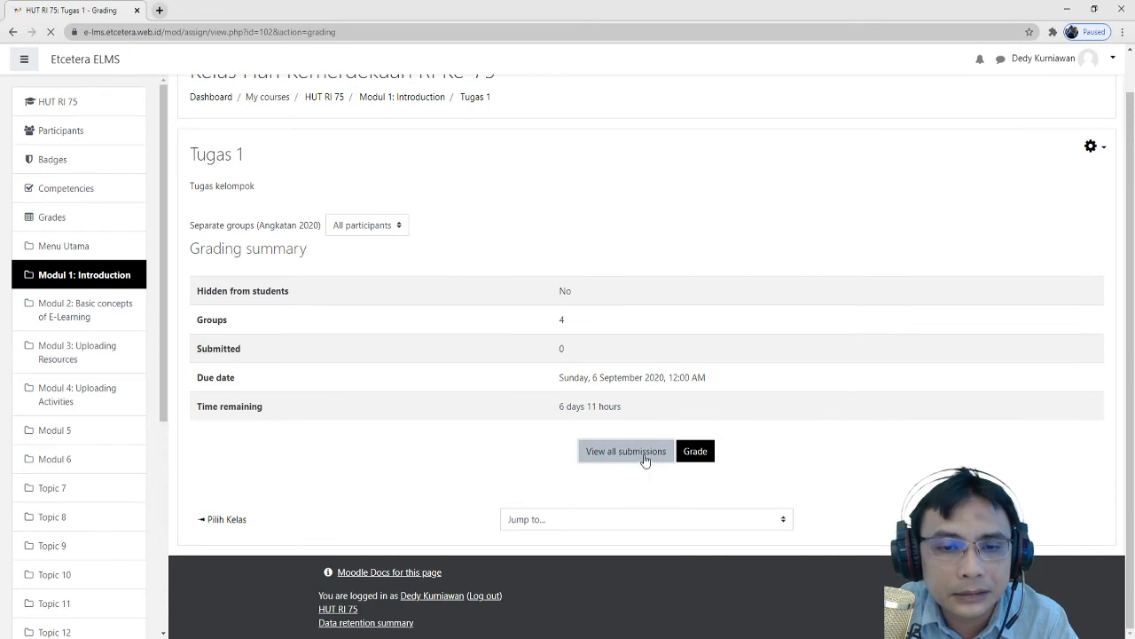
{"action": "scroll", "coordinate": [545, 308], "scroll_direction": "down", "scroll_amount": 1}
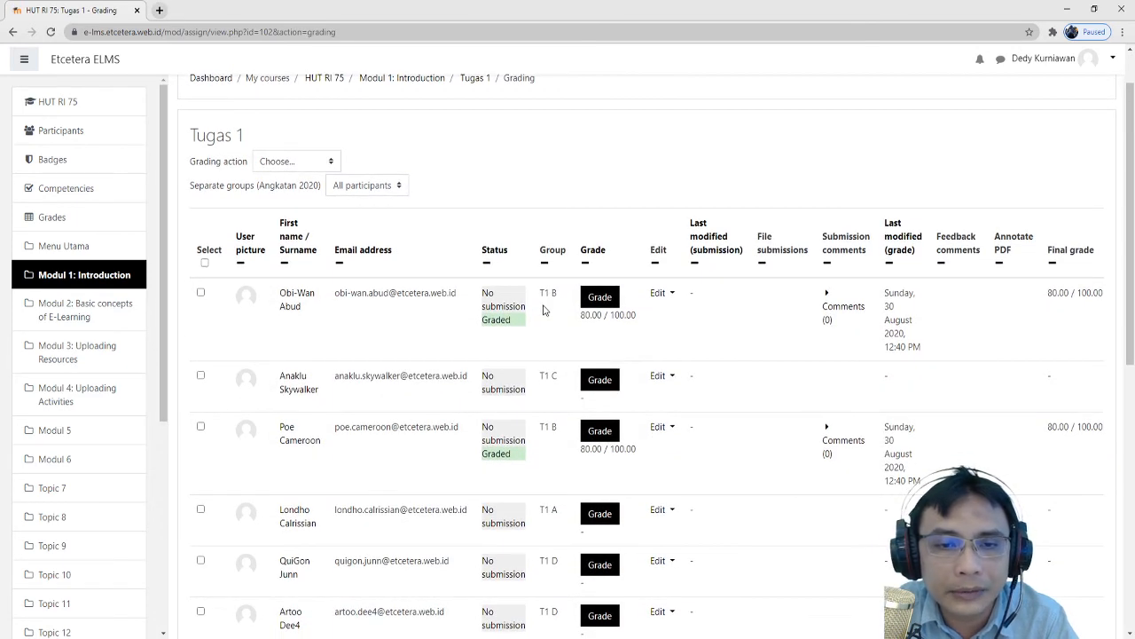
{"action": "scroll", "coordinate": [543, 309], "scroll_direction": "down", "scroll_amount": 1}
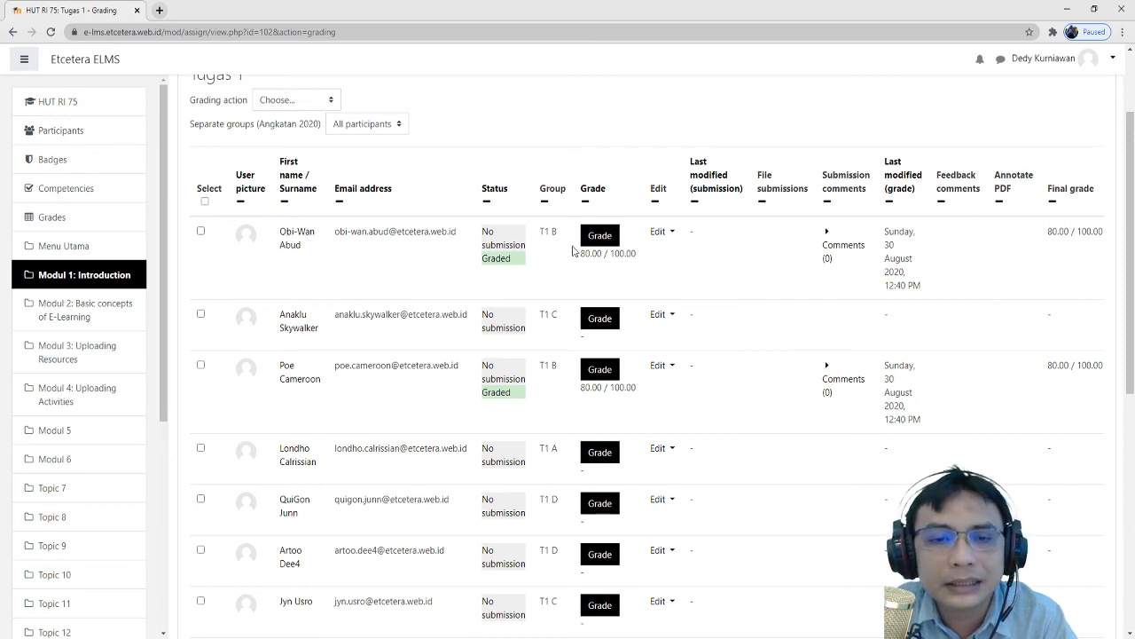
{"action": "left_click_drag", "start_coordinate": [650, 258], "coordinate": [575, 257]}
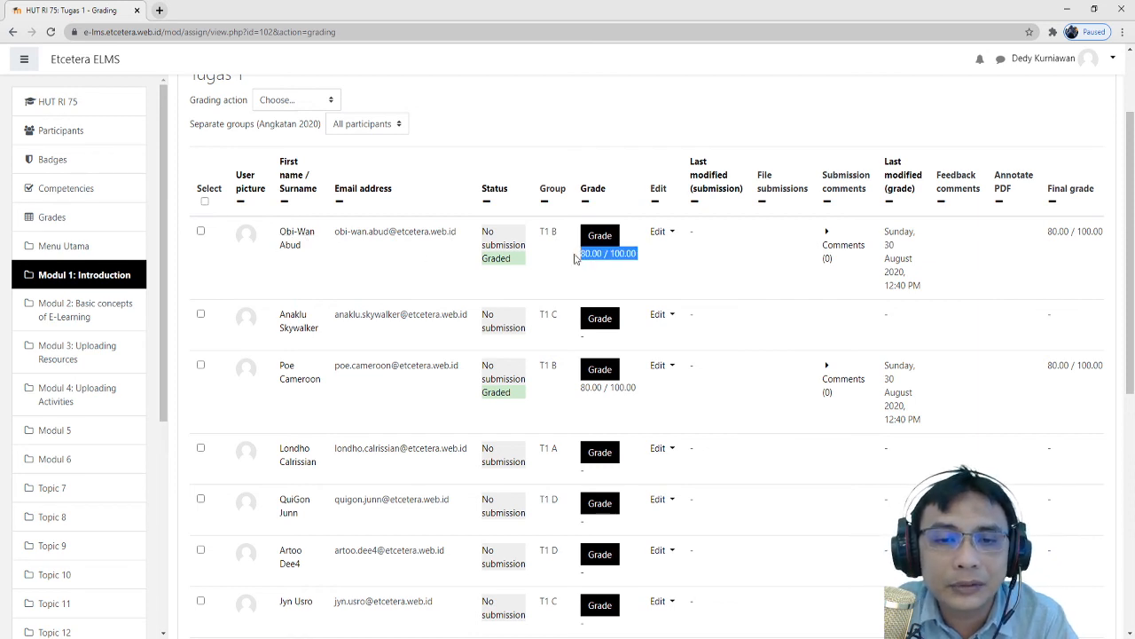
{"action": "scroll", "coordinate": [314, 297], "scroll_direction": "down", "scroll_amount": 2}
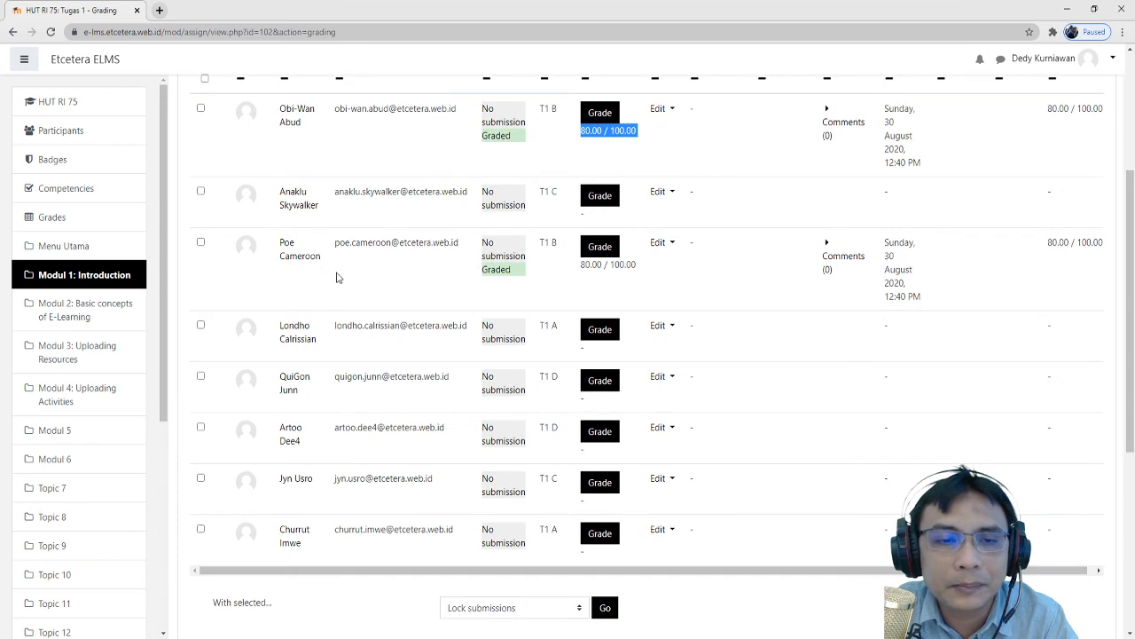
{"action": "left_click_drag", "start_coordinate": [652, 265], "coordinate": [577, 272]}
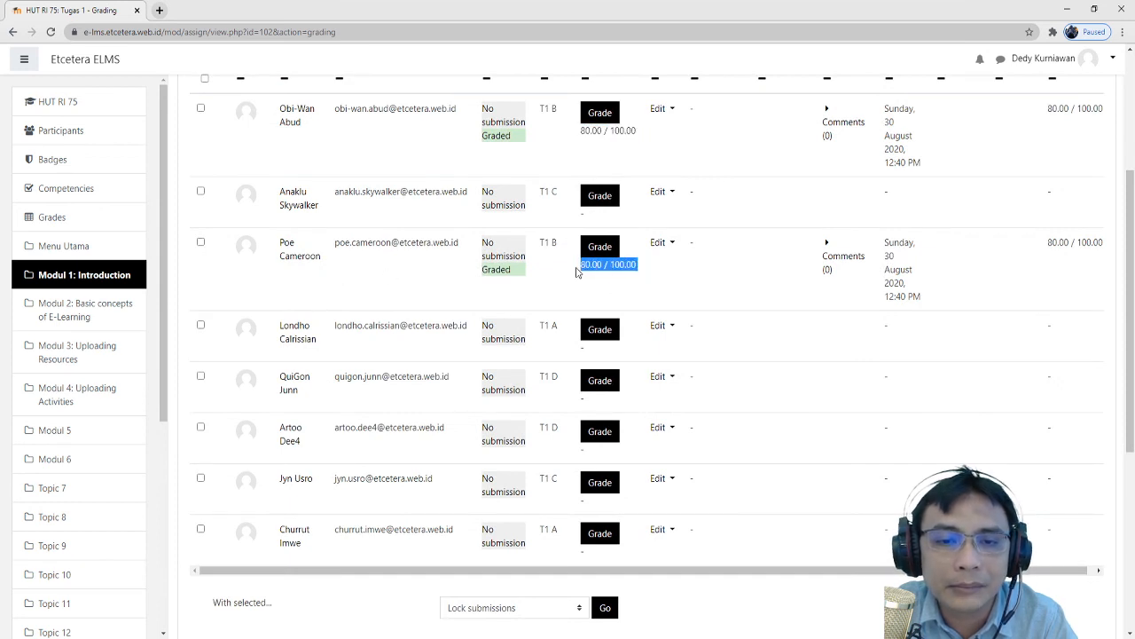
{"action": "left_click", "coordinate": [772, 289]}
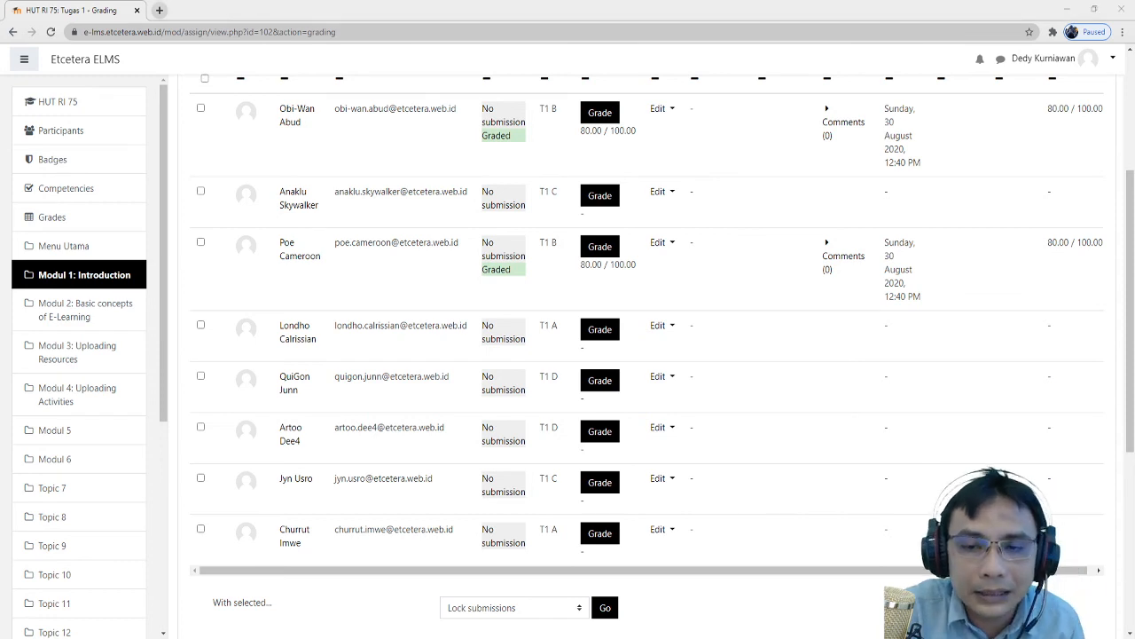
Return to the HUT RI 75 course page and look over its modules and topics.
{"action": "scroll", "coordinate": [514, 406], "scroll_direction": "up", "scroll_amount": 5}
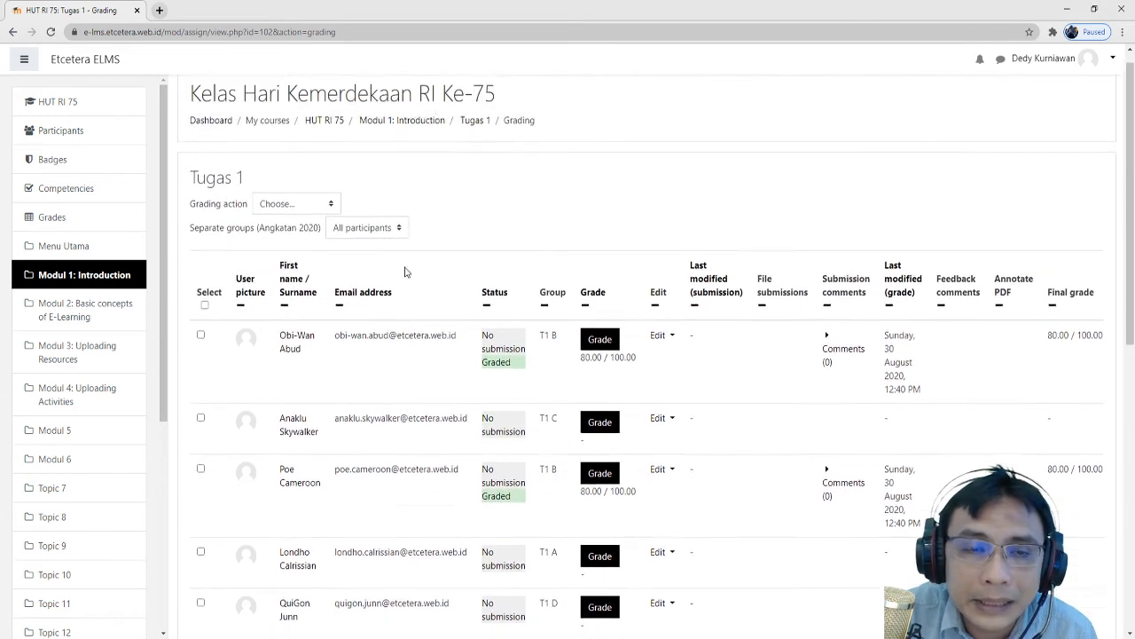
{"action": "left_click", "coordinate": [325, 142]}
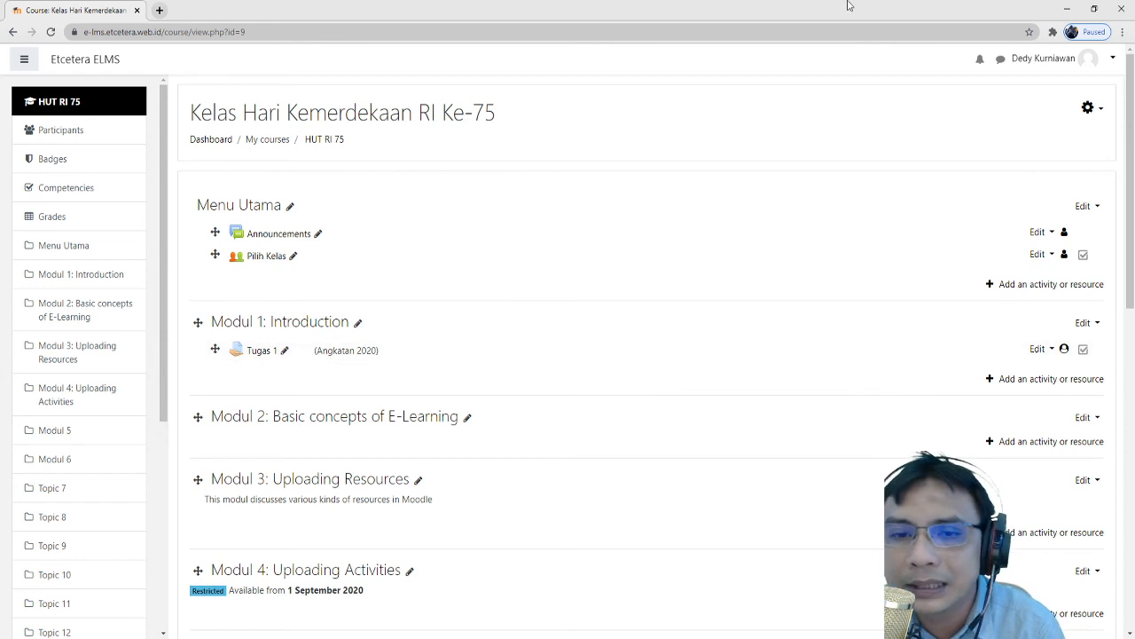
{"action": "scroll", "coordinate": [696, 182], "scroll_direction": "down", "scroll_amount": 2}
{"action": "scroll", "coordinate": [696, 182], "scroll_direction": "down", "scroll_amount": 1}
{"action": "left_click", "coordinate": [493, 637]}
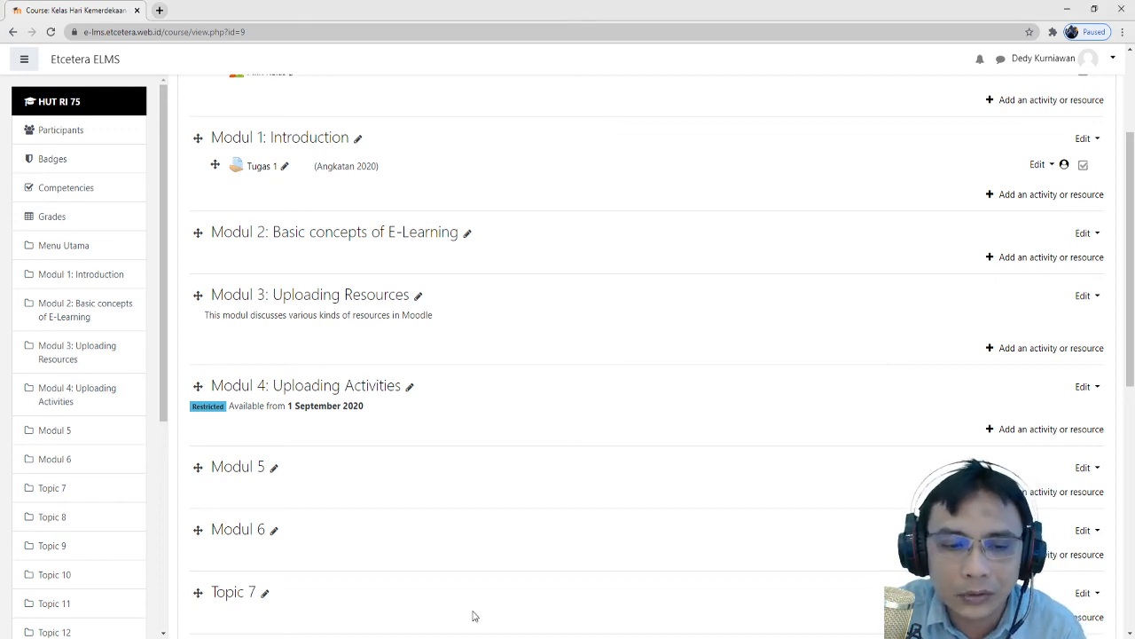
{"action": "scroll", "coordinate": [360, 325], "scroll_direction": "up", "scroll_amount": 3}
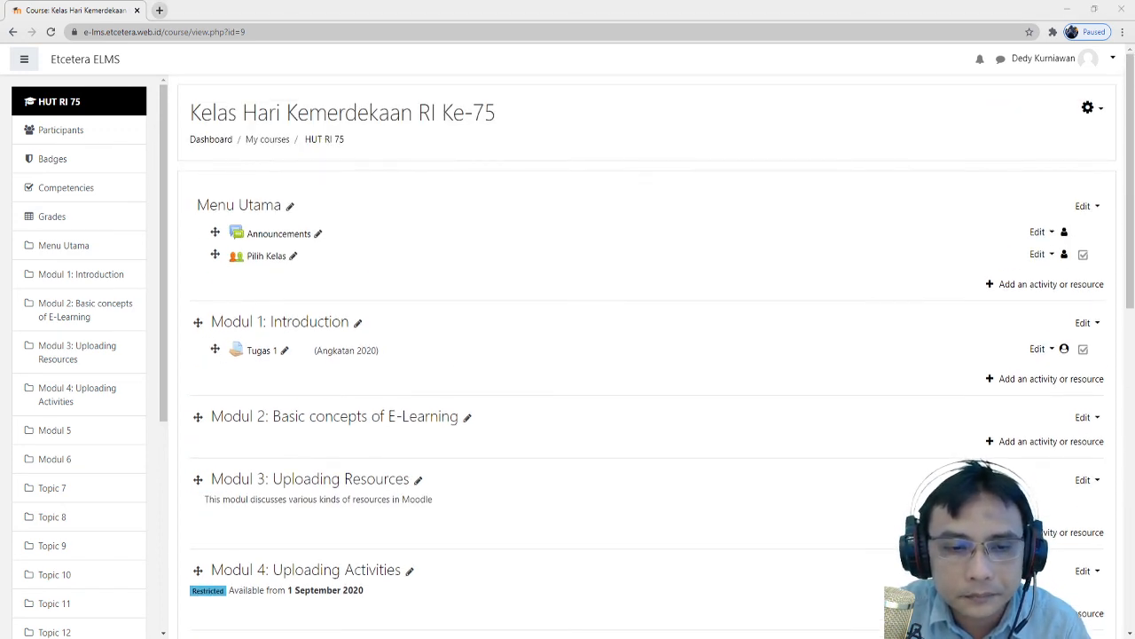